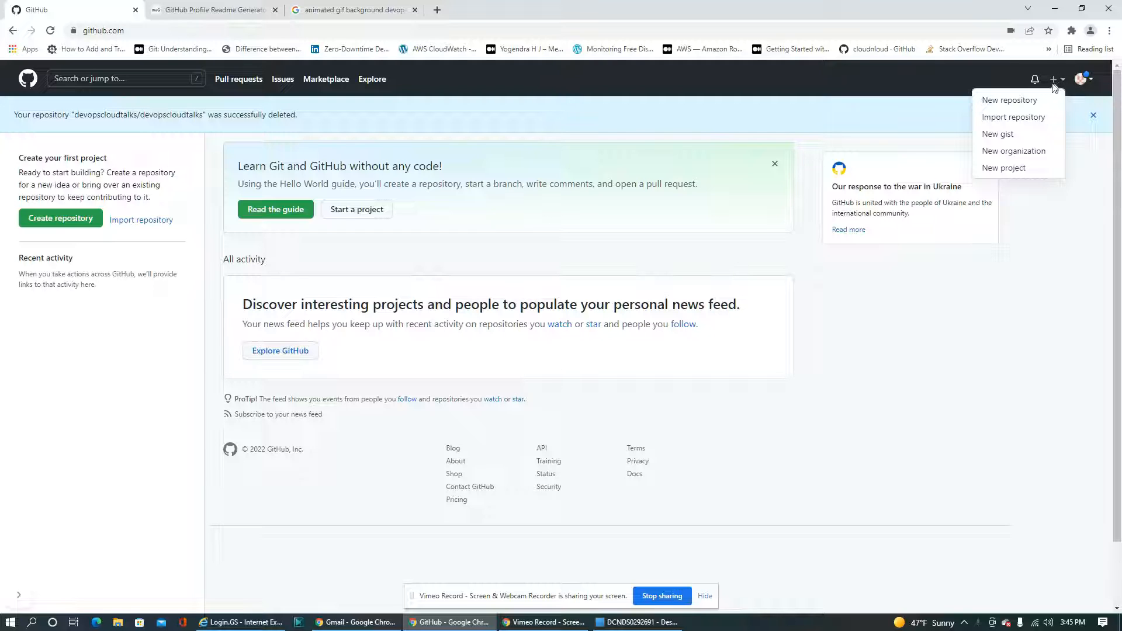
Start a new repository under the devopscloudtalks account and name it devopscloudtalks
left_click(1027, 100)
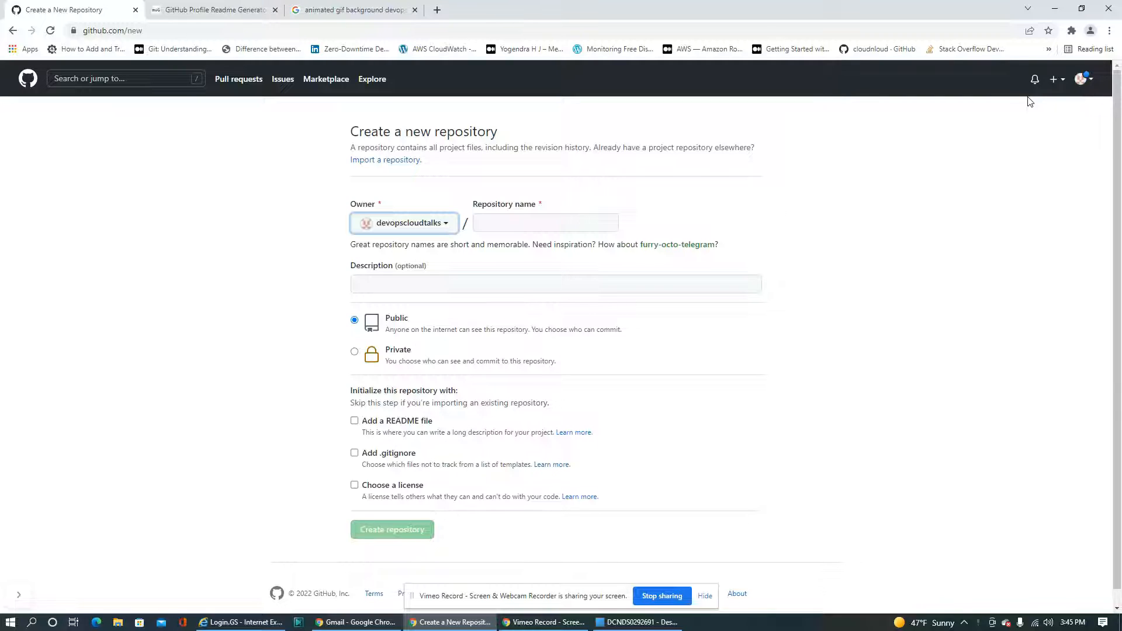
left_click(1081, 82)
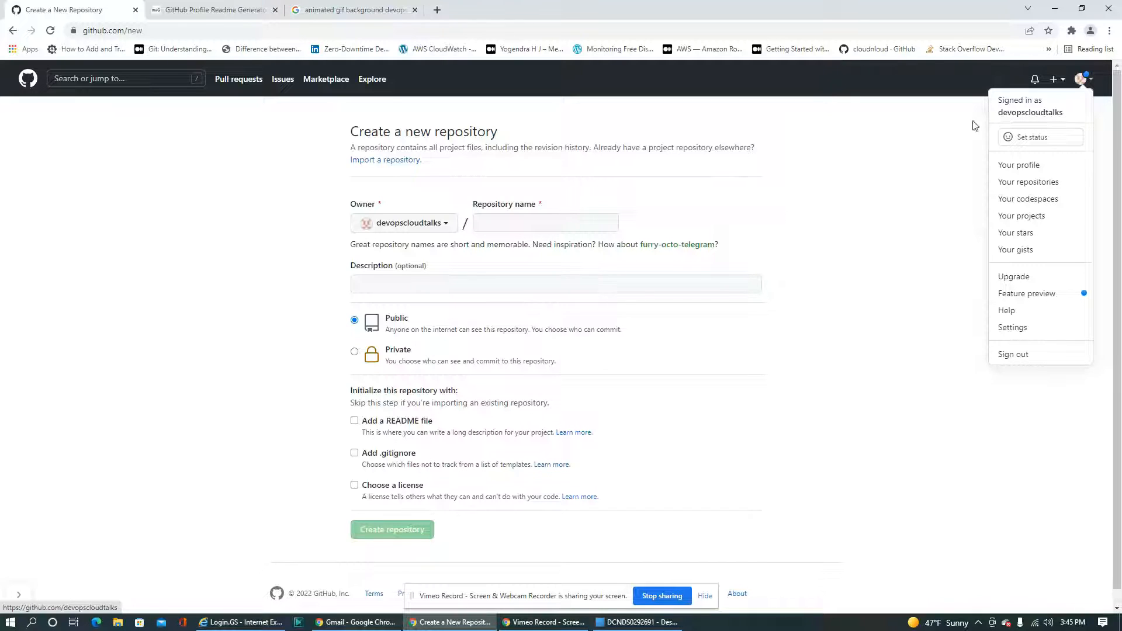
left_click(544, 219)
left_click(544, 219)
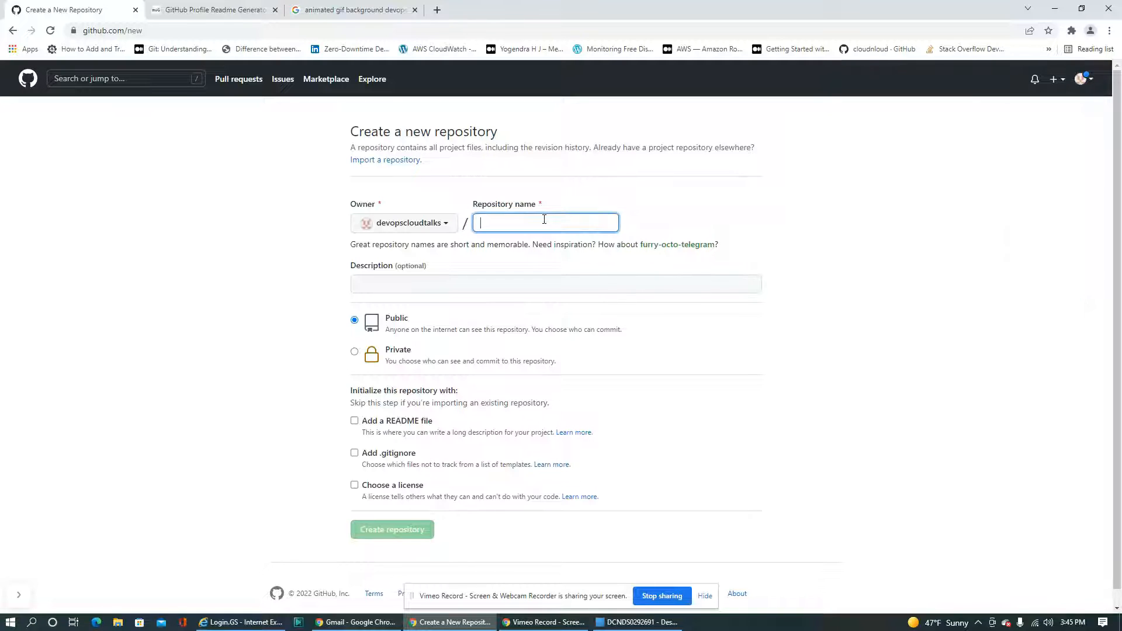
type("dev")
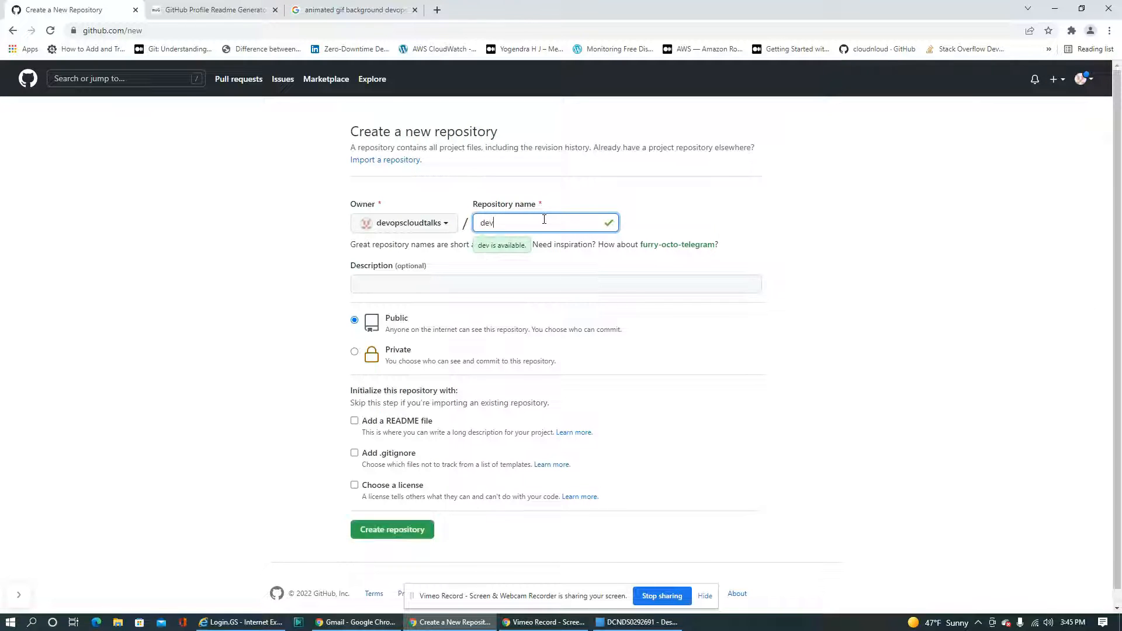
type("opscloudtalks")
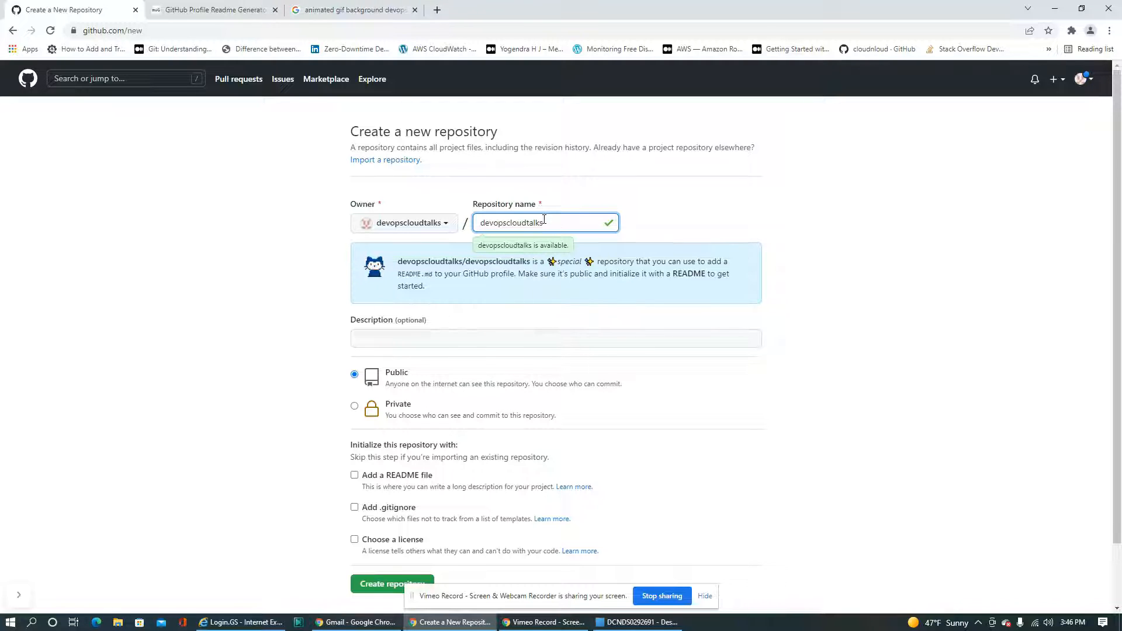
left_click(422, 341)
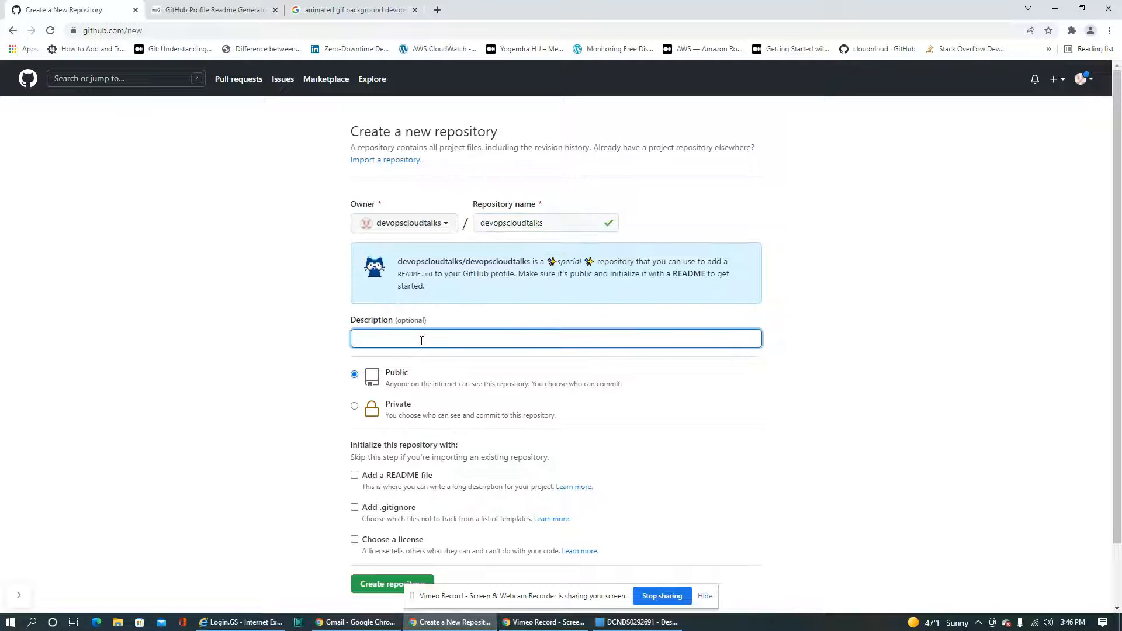
type("An devops")
type(" cloud")
type(" profi")
key("BackSpace")
key("BackSpace")
key("BackSpace")
key("BackSpace")
key("BackSpace")
key("BackSpace")
key("BackSpace")
key("BackSpace")
key("BackSpace")
key("BackSpace")
key("BackSpace")
key("BackSpace")
key("BackSpace")
key("BackSpace")
key("BackSpace")
key("BackSpace")
key("BackSpace")
key("BackSpace")
key("BackSpace")
key("BackSpace")
Enter "Talking about Devops, Cloud and Certifications stuff" as the repository description
type("Talking about DevOps, Cloud and C")
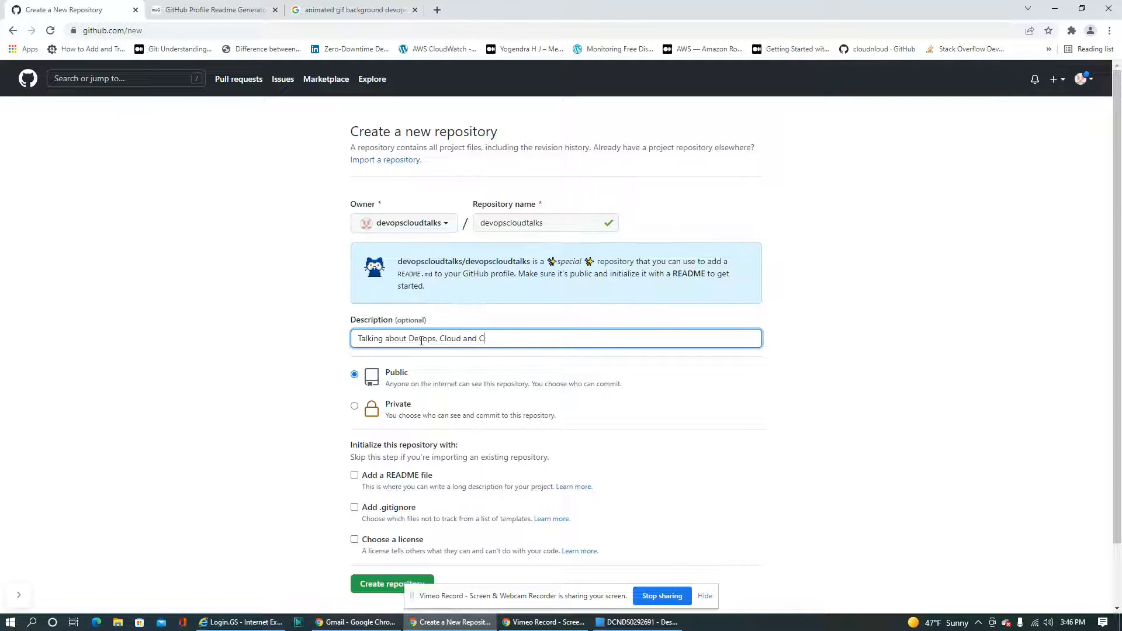
type("ertifications stuff")
Add "An Youtuber" at the start of the repository description and make "talking" lowercase
key("Home")
type("An youtube")
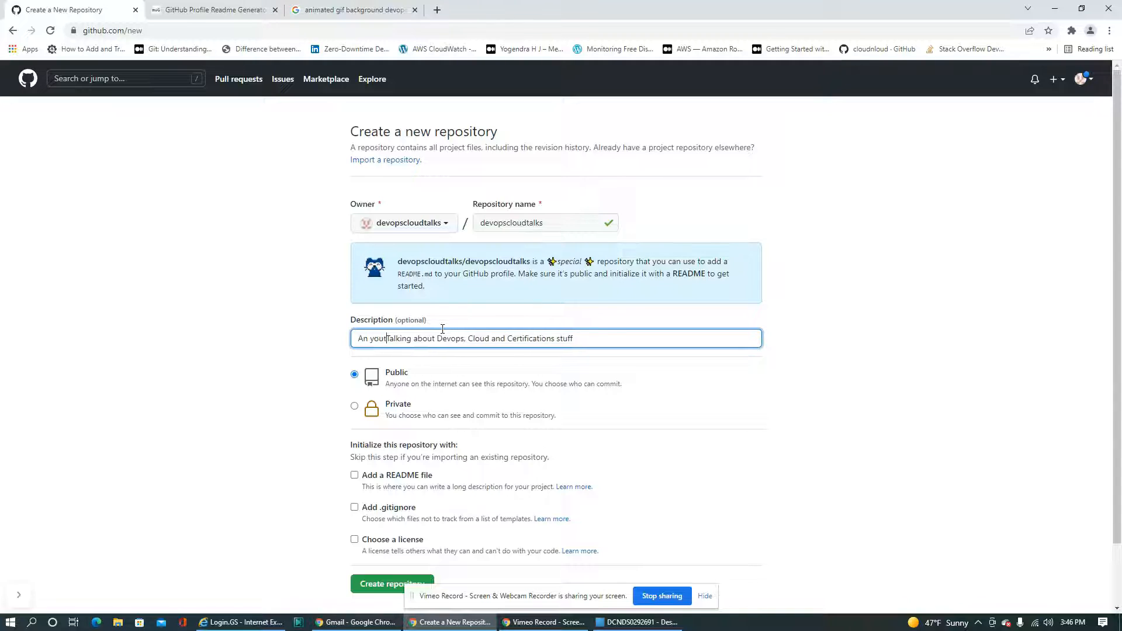
type("r")
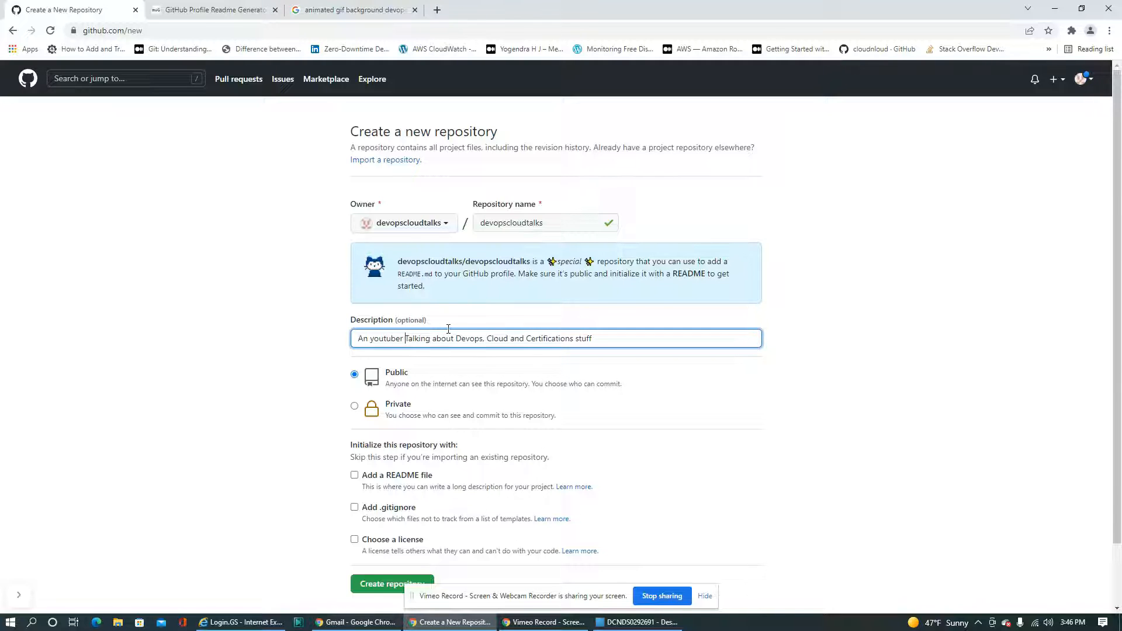
key("Delete")
type("t")
key("ctrl+Left")
key("ctrl+Left")
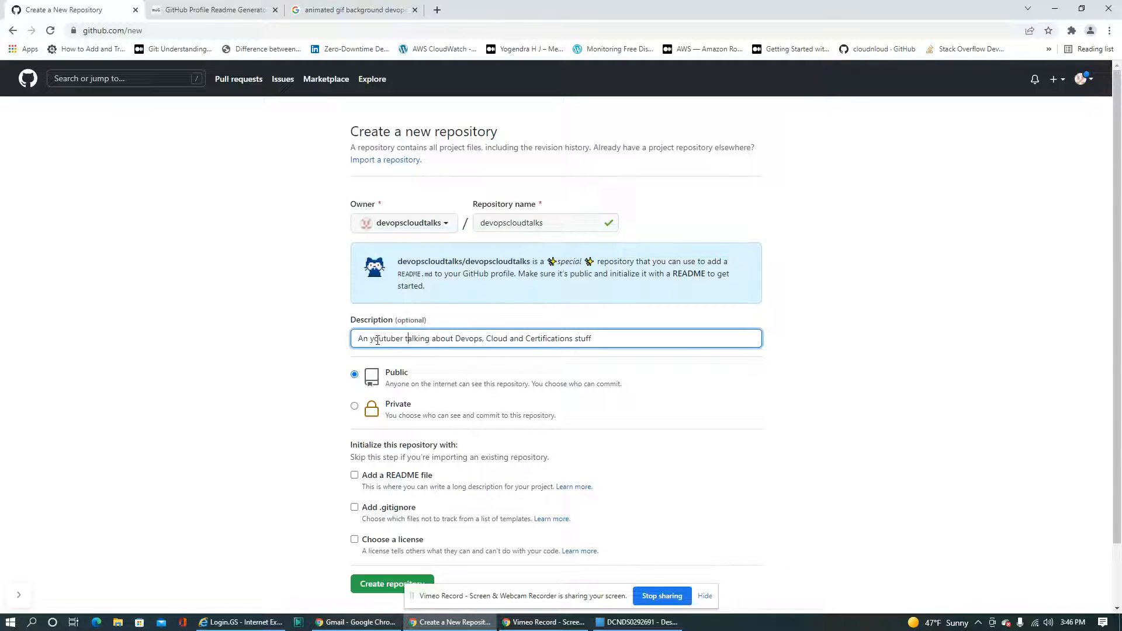
key("Delete")
type("Y")
type("Passona")
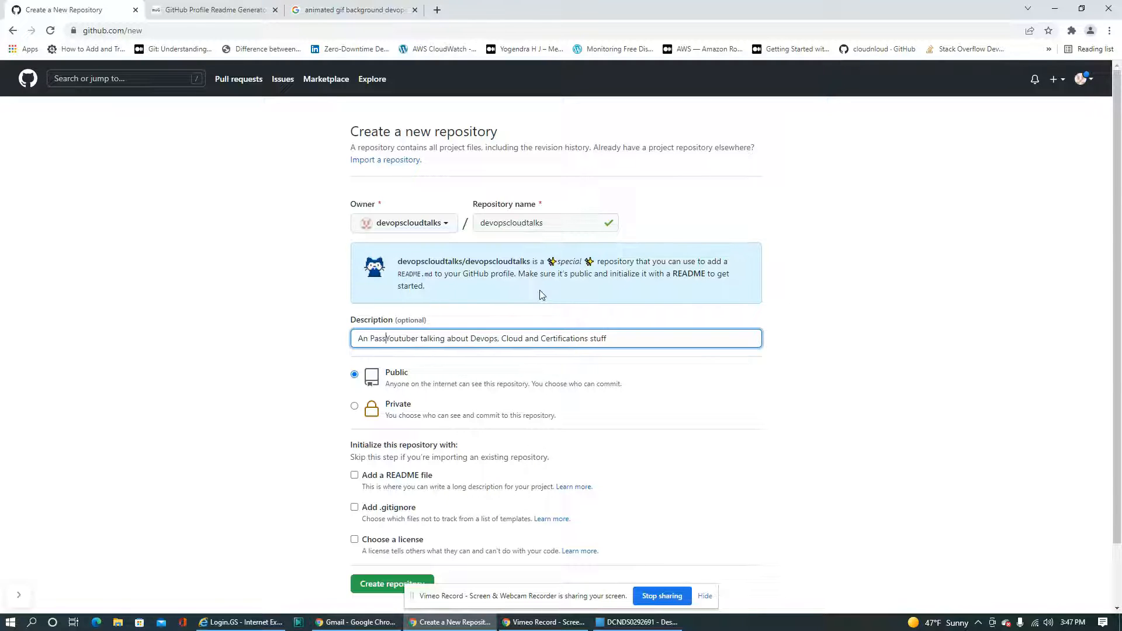
type("te")
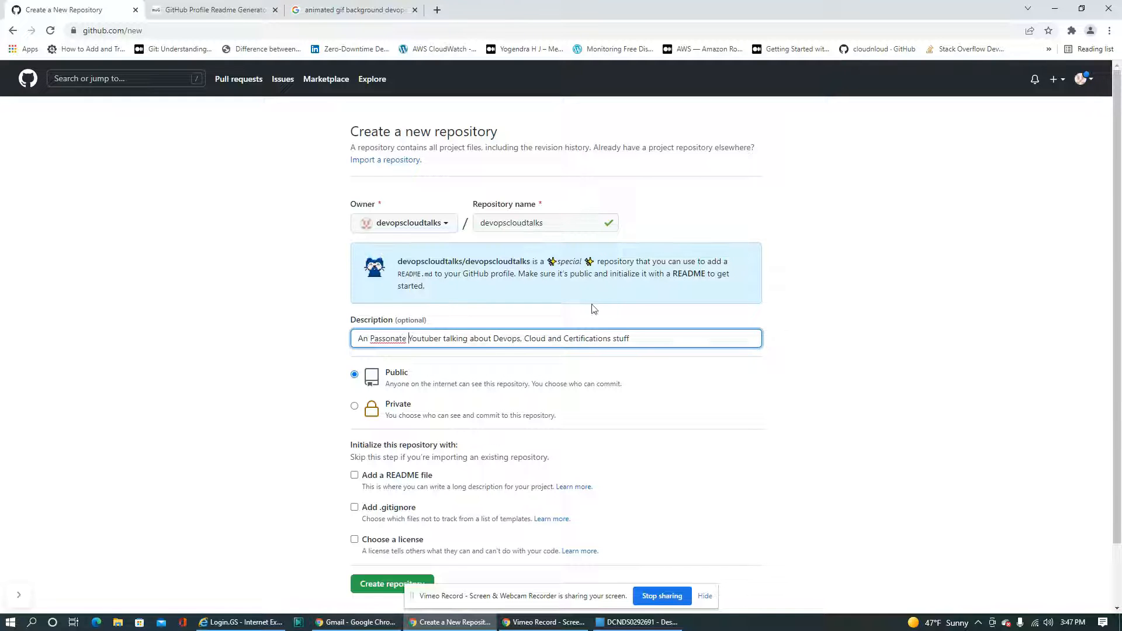
Insert the correctly spelled word "Passionate" before "Youtuber" in the repository description
right_click(381, 339)
left_click(411, 348)
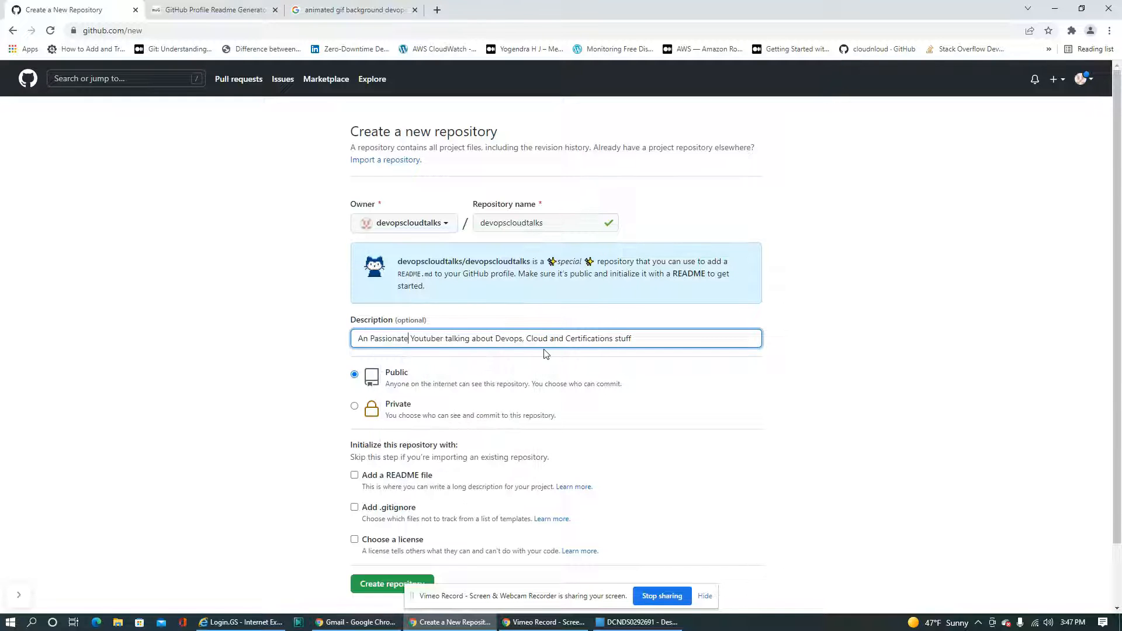
Initialize the public repository with a README file and create it
scroll(547, 353, "down", 2)
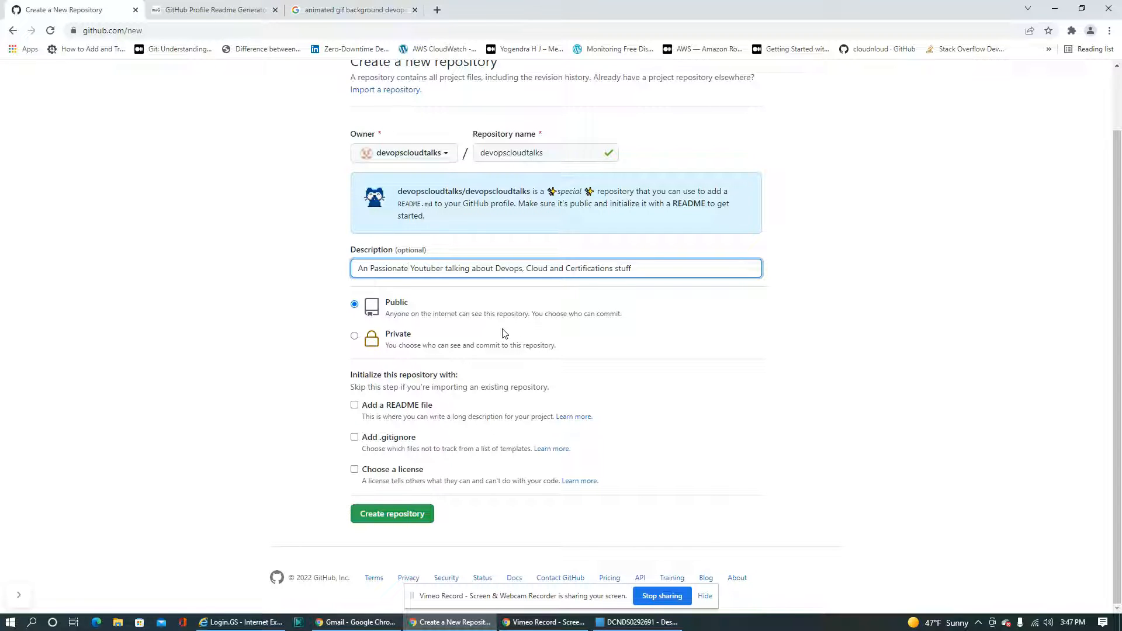
left_click(408, 384)
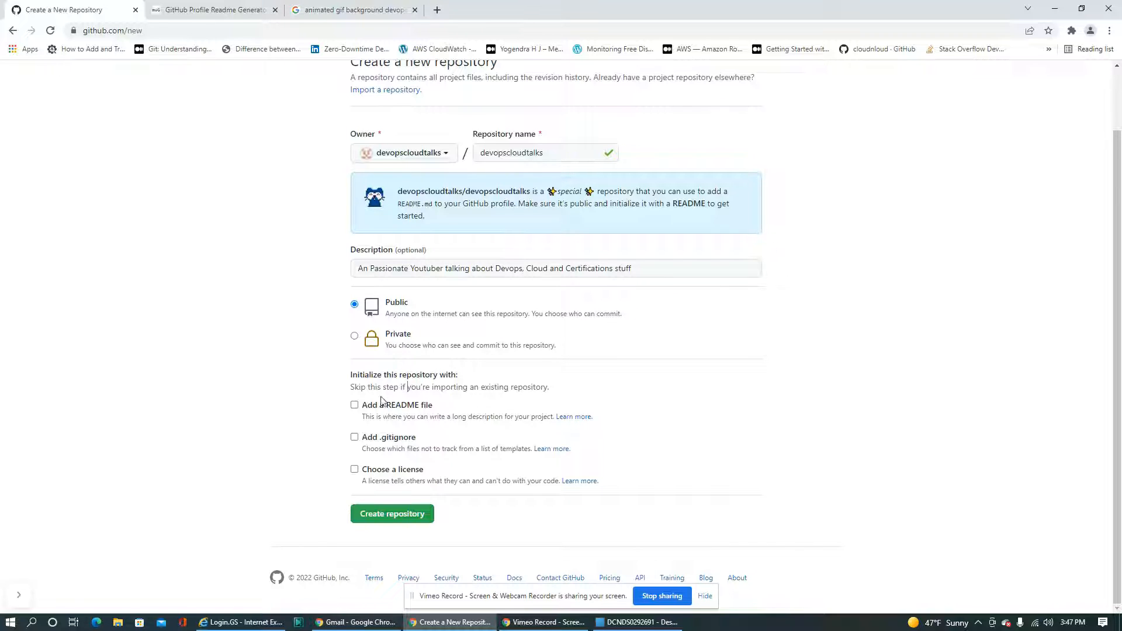
left_click(354, 405)
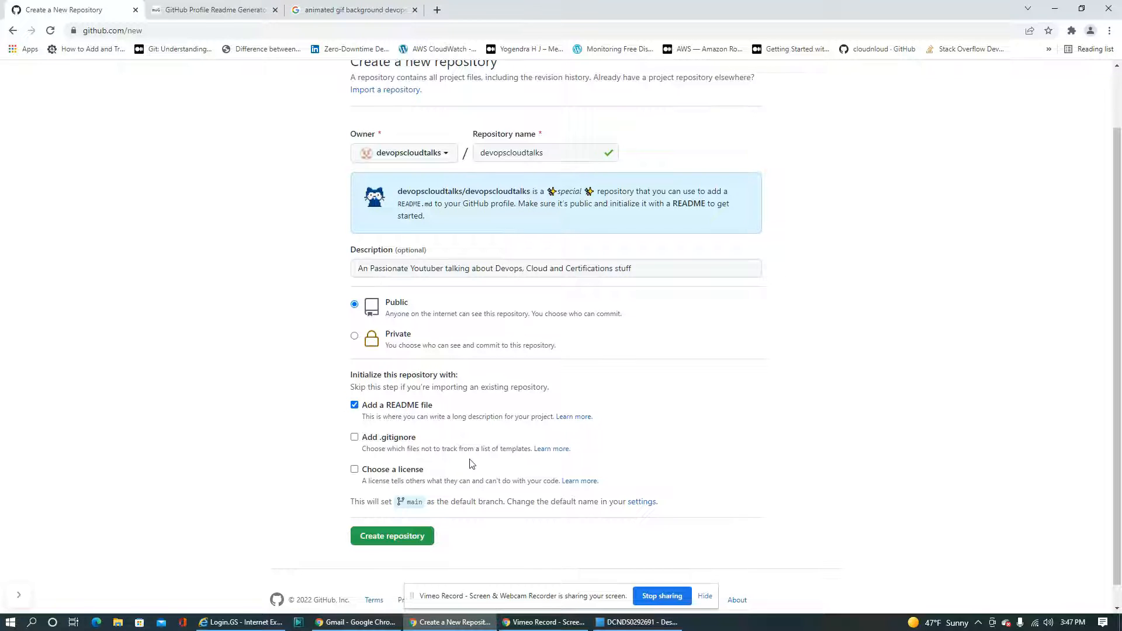
scroll(469, 461, "down", 1)
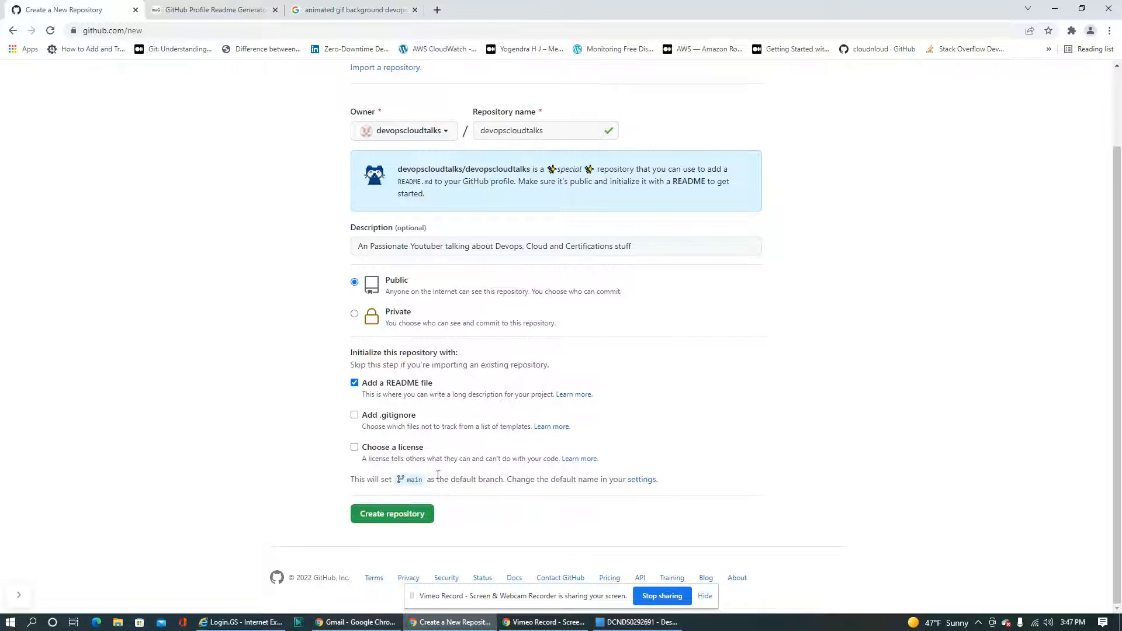
left_click(374, 516)
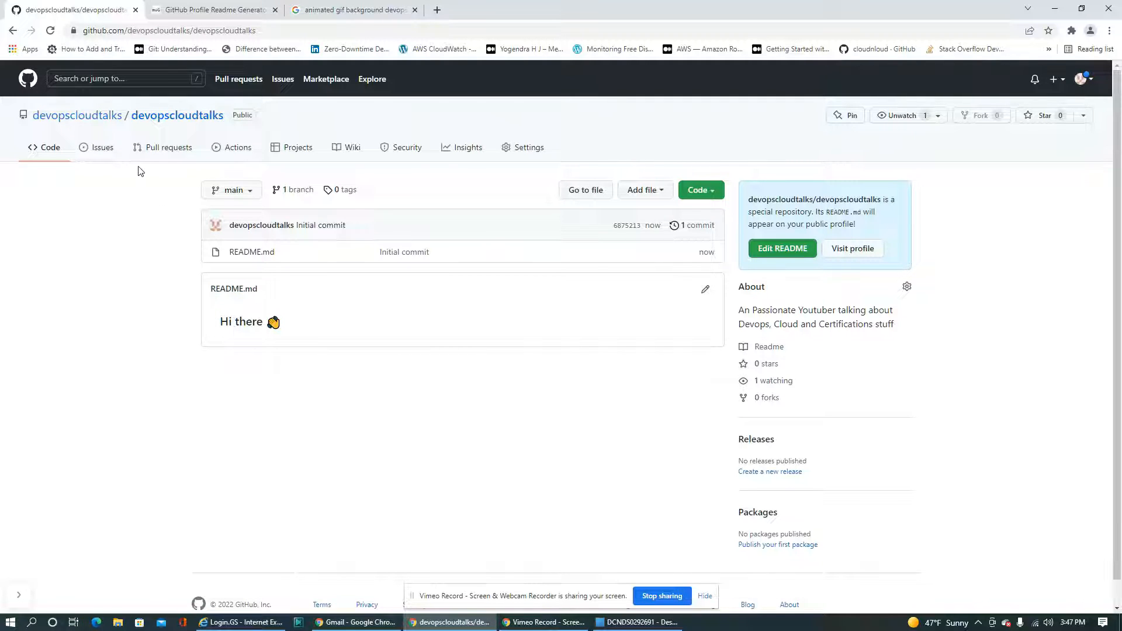
Open the devopscloudtalks profile page, and switch to the GitHub Profile README Generator
left_click(96, 120)
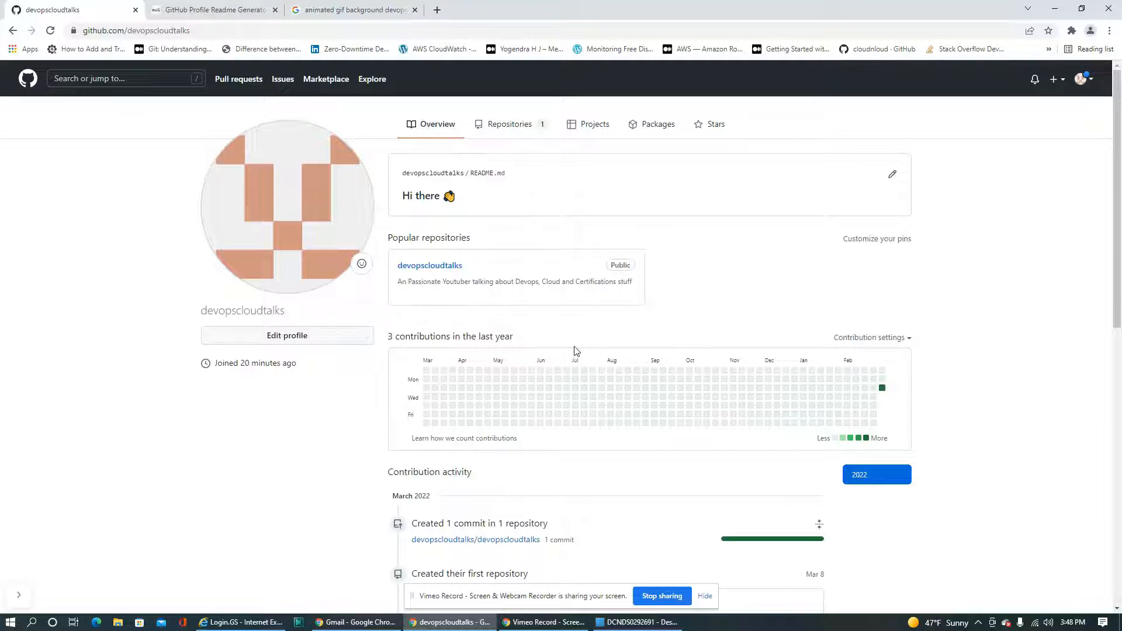
left_click(200, 14)
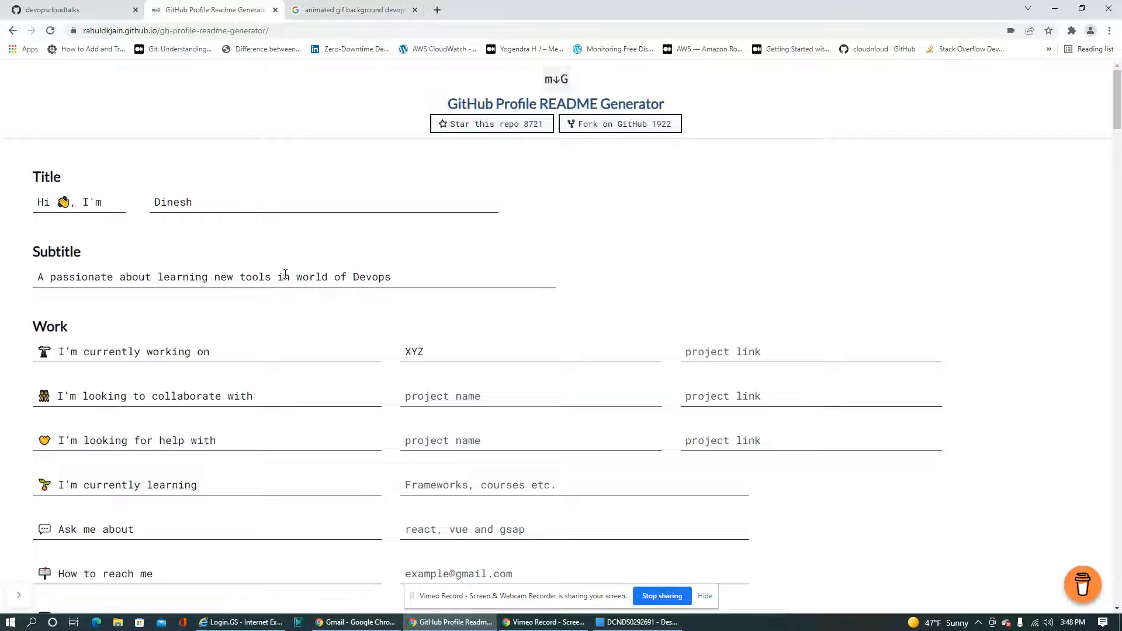
Change the subtitle to read "A passionate about learning new tools in Devops World,Cloud World"
left_click_drag(302, 274, 348, 275)
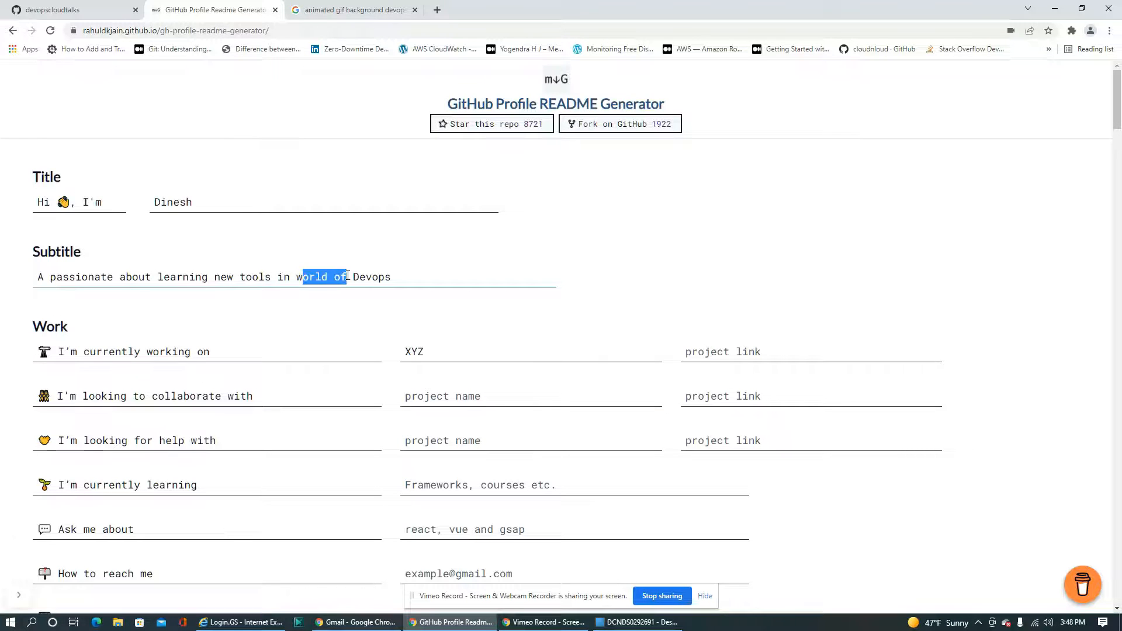
key("BackSpace")
key("BackSpace")
key("BackSpace")
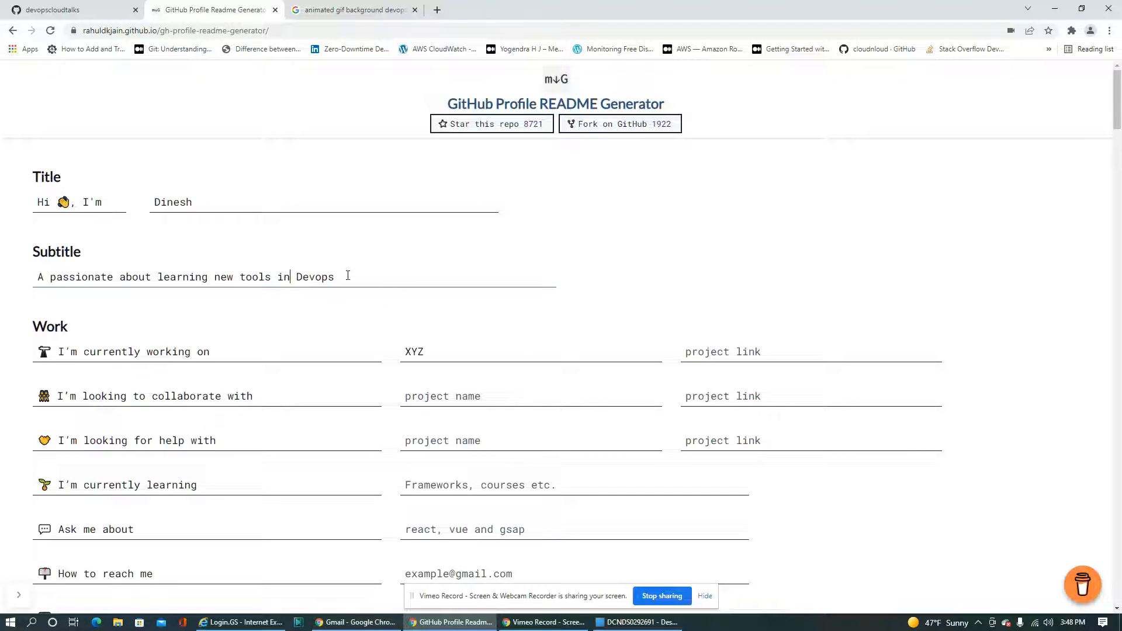
left_click(348, 275)
type("World, Cloud World")
left_click(385, 277)
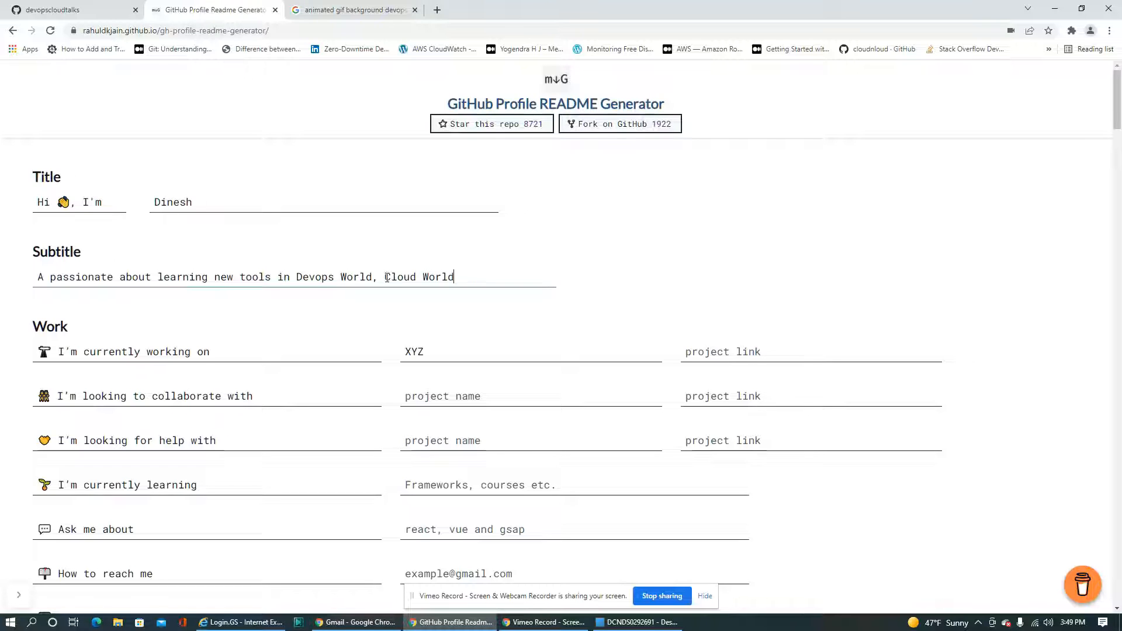
key("BackSpace")
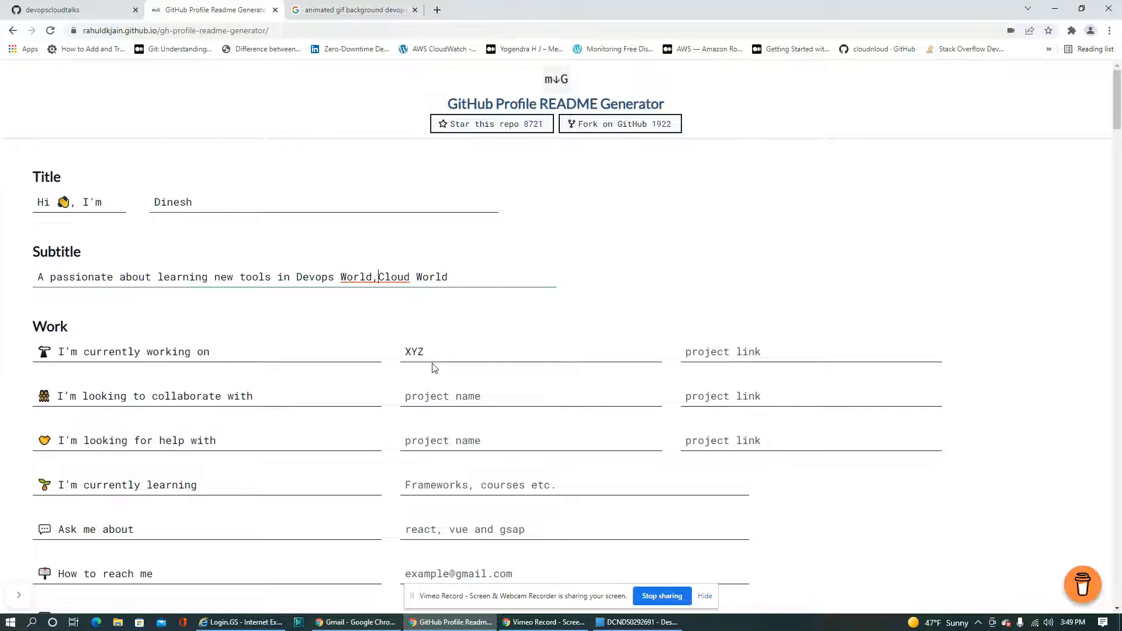
Replace the project name for "I'm currently working on" with DummyS3Project
left_click_drag(422, 351, 391, 358)
type("S")
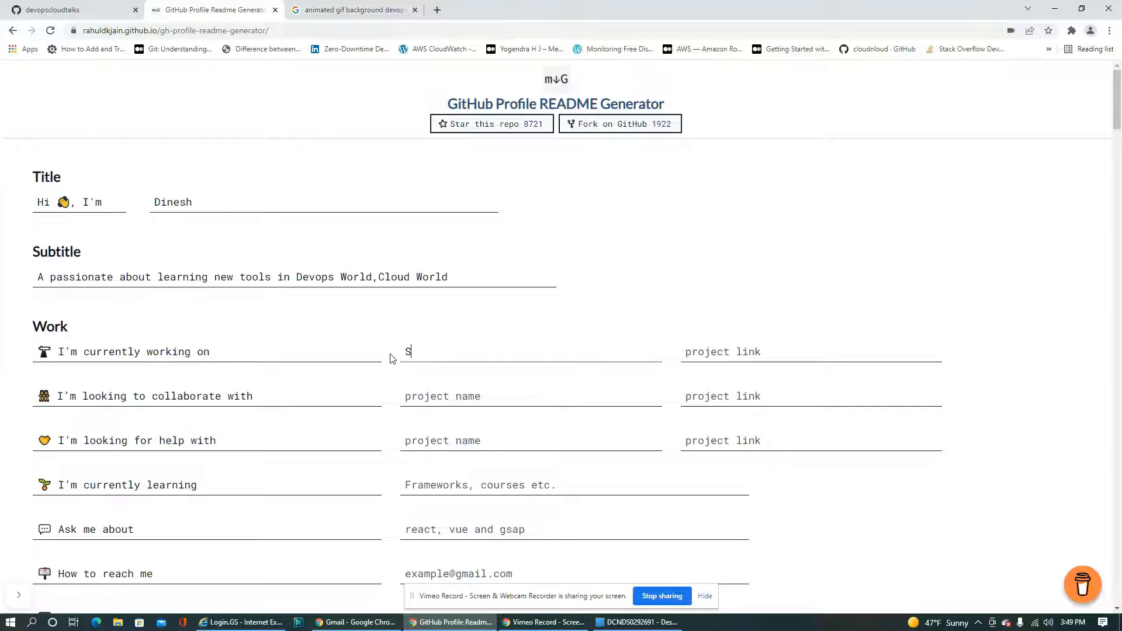
type("hanka")
key("BackSpace")
key("BackSpace")
key("BackSpace")
key("BackSpace")
key("BackSpace")
type("D")
key("BackSpace")
key("BackSpace")
type("DummyS3Project")
Enter "People working on Devops Project" for "I'm looking to collaborate with"
left_click(428, 397)
type("Peo")
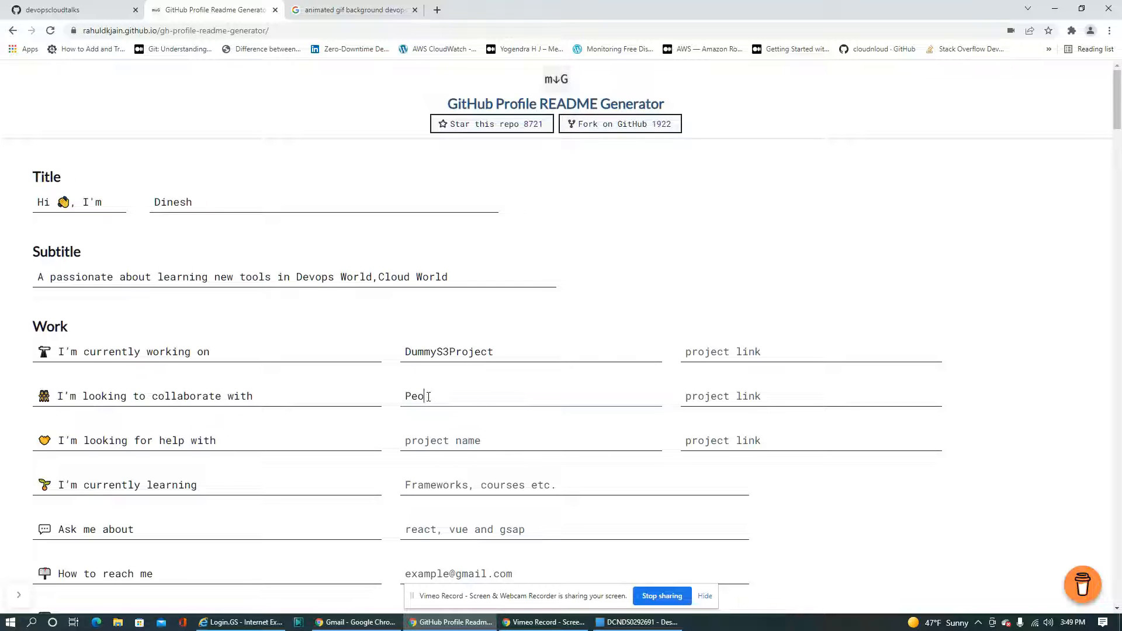
type("ple working on Devops ")
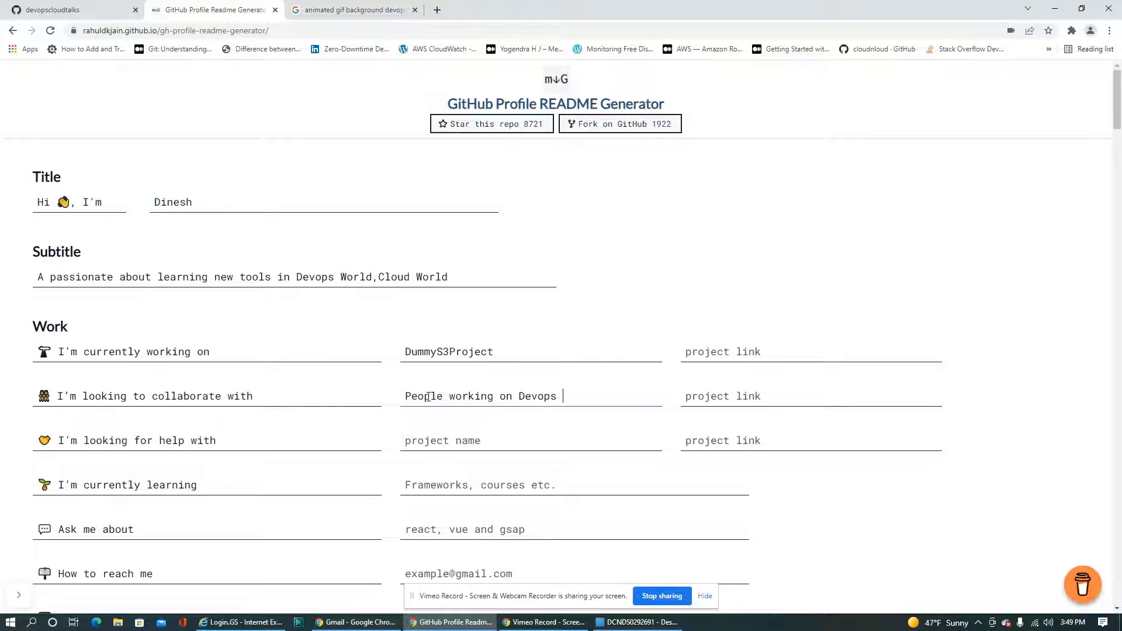
type("Project")
Enter "GIT, Terraform, AZURE,AWS" for "I'm looking for help with"
type("GI")
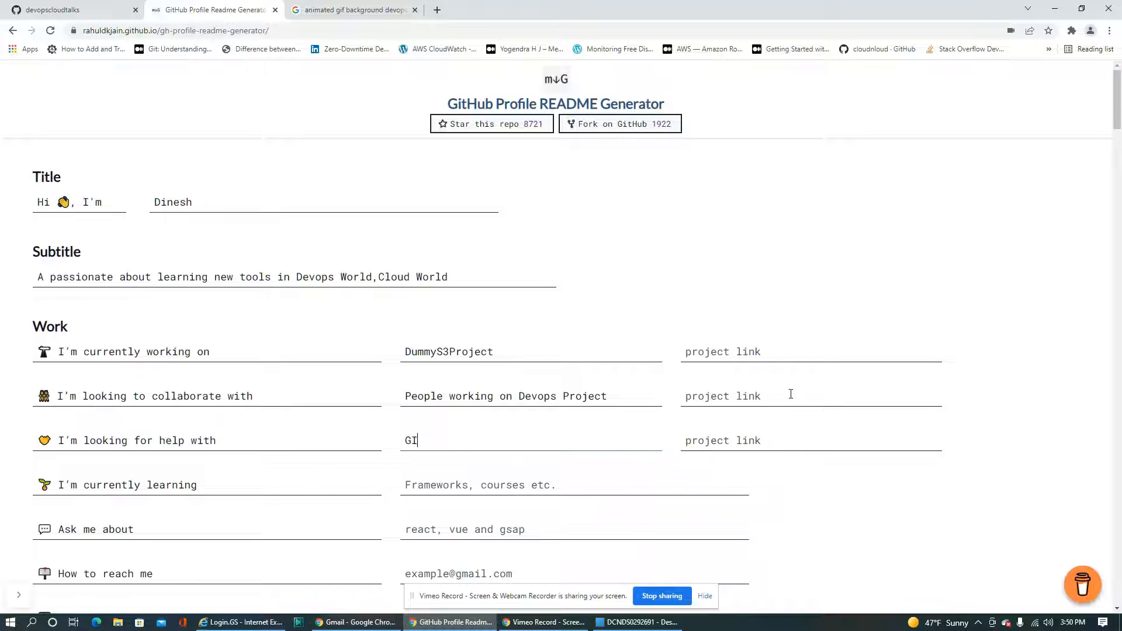
type("T, Terraform, AZURE")
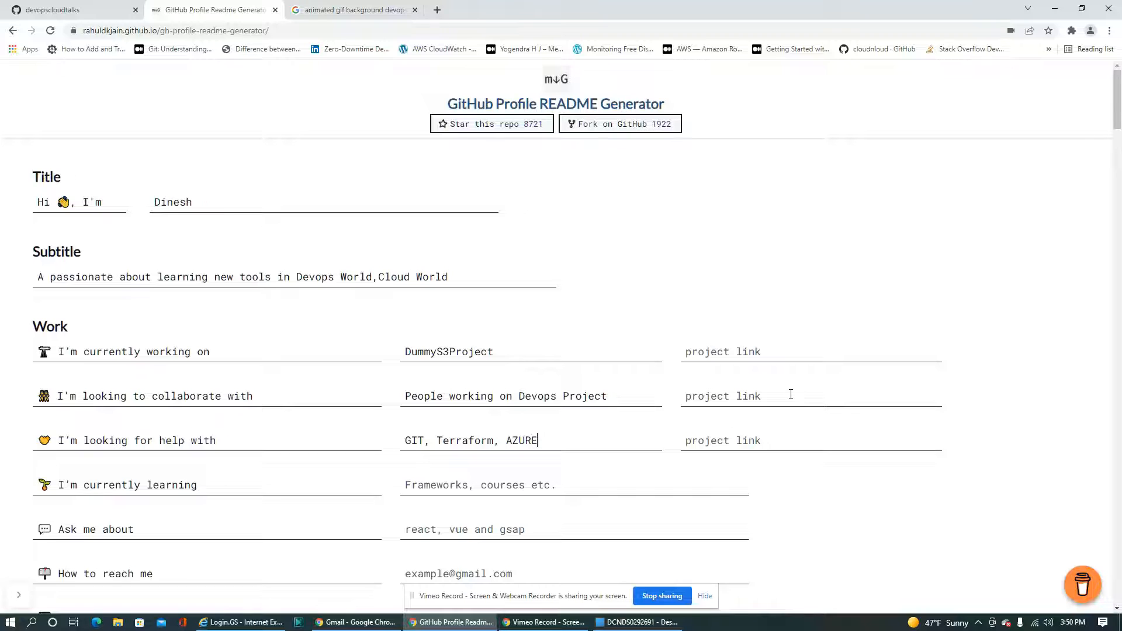
type(",AWS")
Enter "Terraform, Docker, Kubernetes" for "I'm currently learning"
left_click(542, 484)
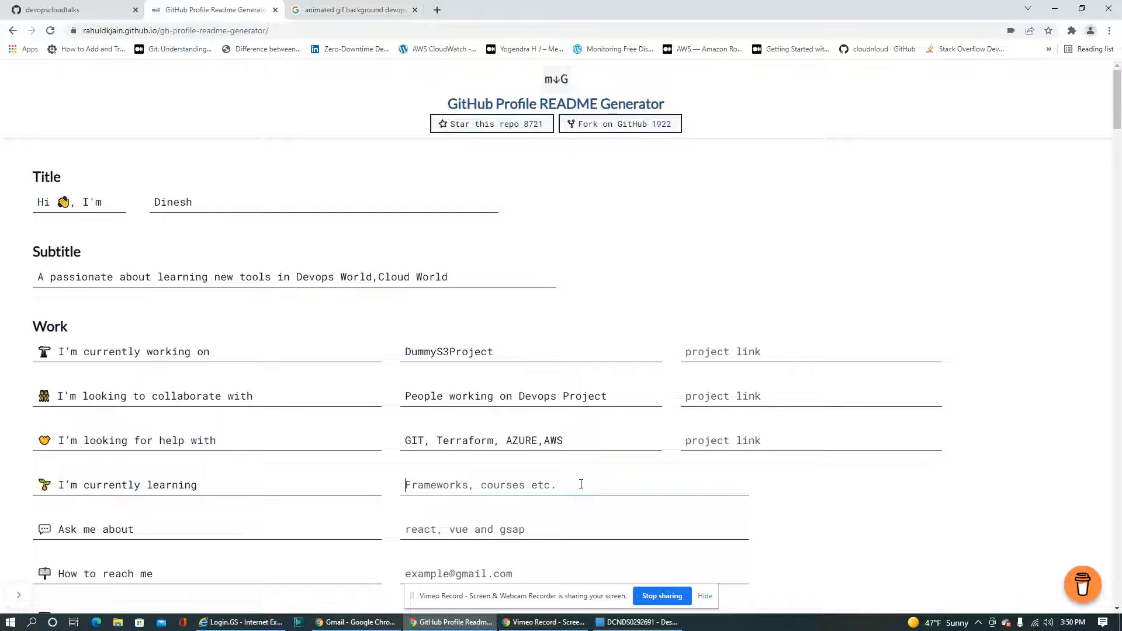
type("Te")
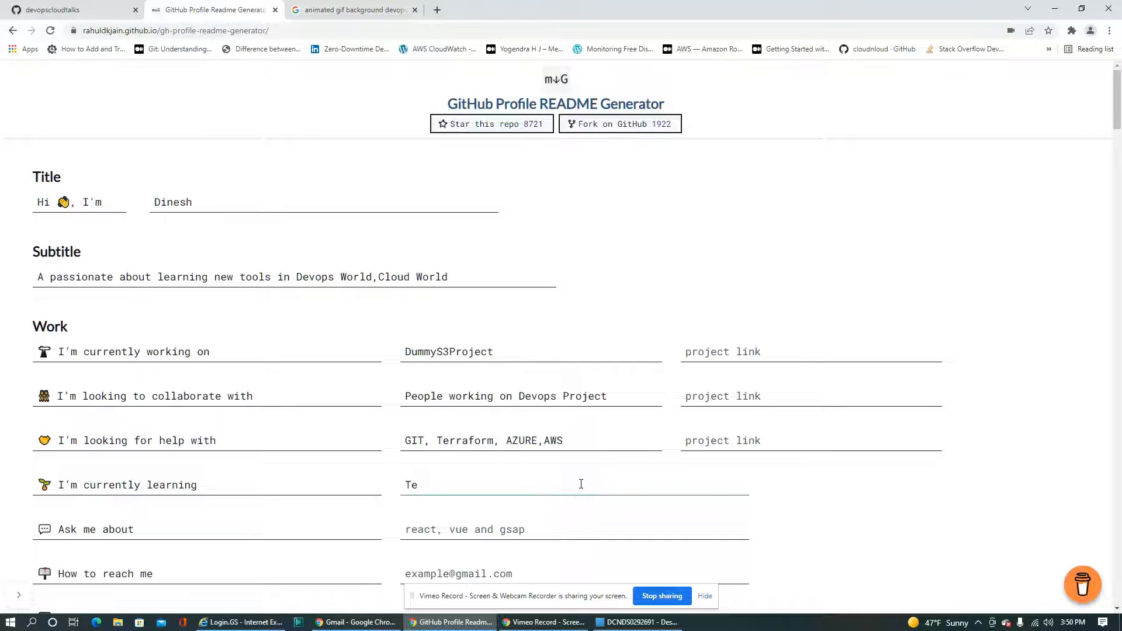
type("rraform, Docker, Kubernetes")
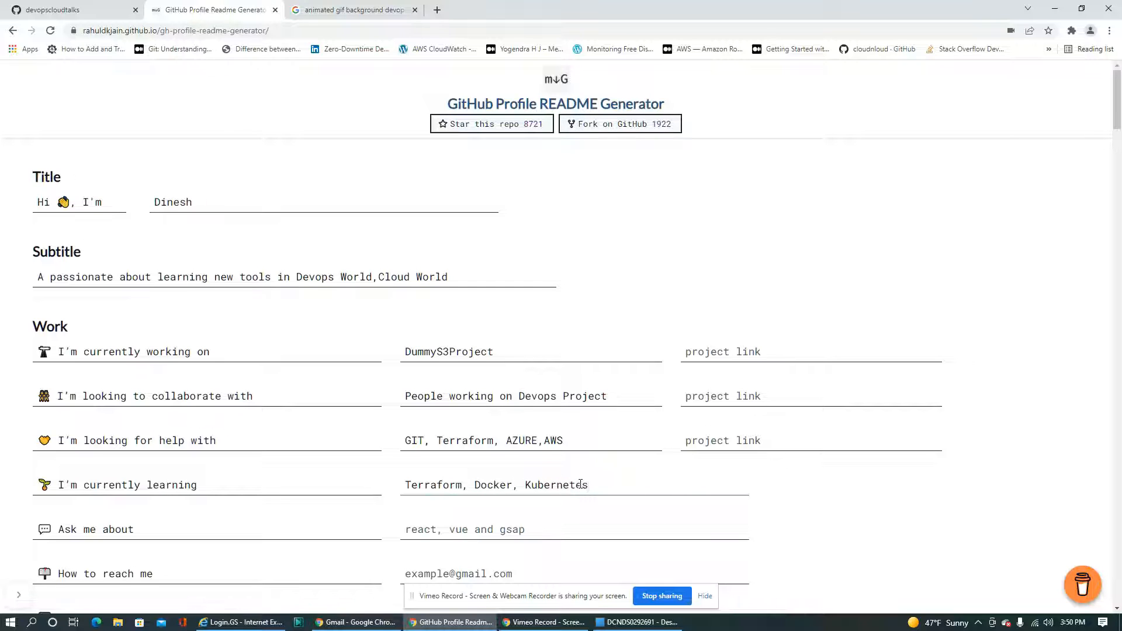
Enter "Devops, Cloud" for "Ask me about"
scroll(580, 484, "down", 3)
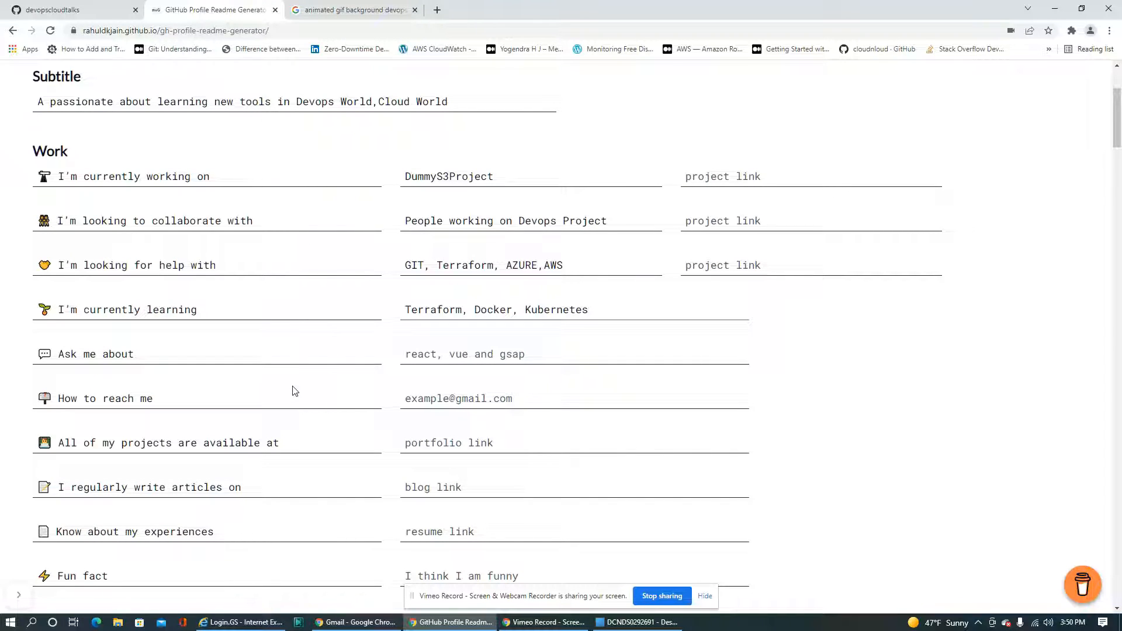
left_click(529, 357)
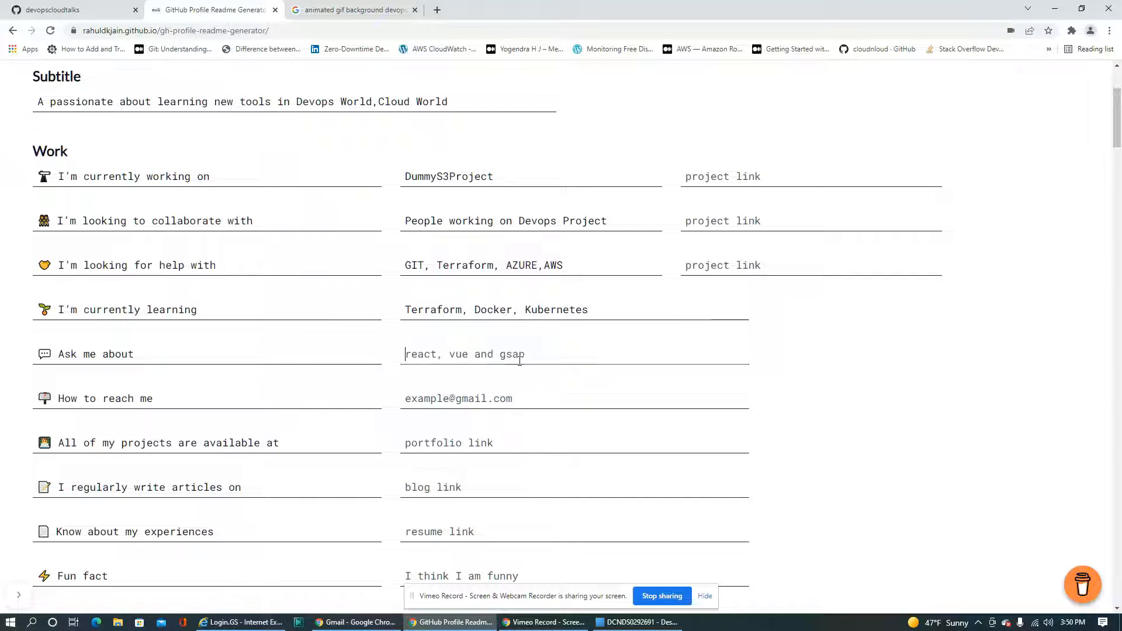
type("Devops")
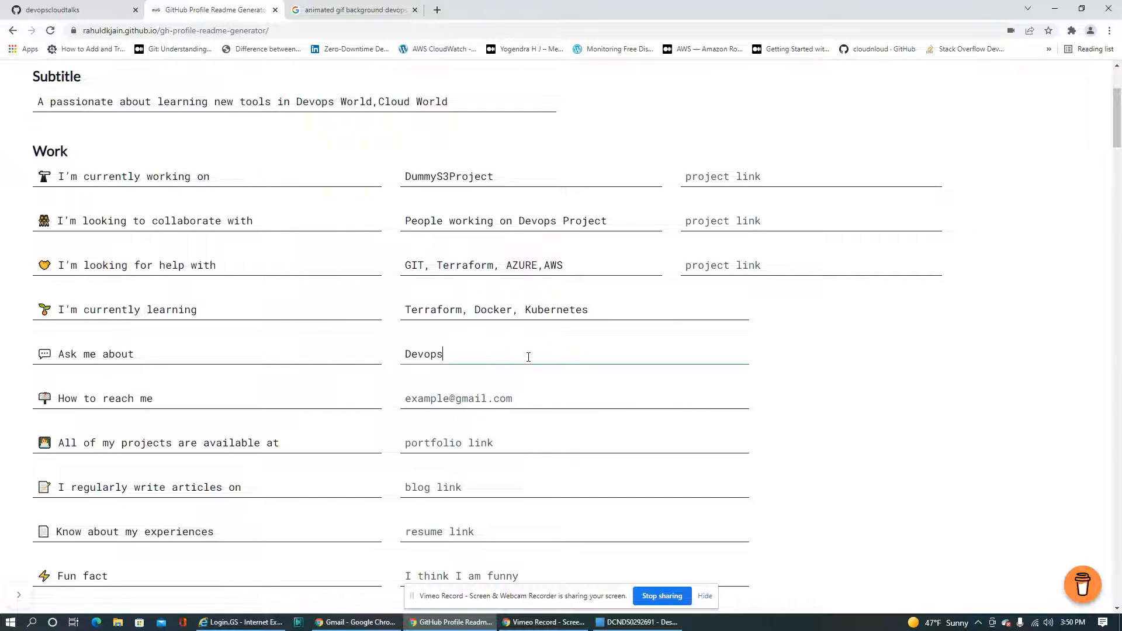
type(", Cloud")
Fill in the contact's e-mail for "How to reach me"
left_click(445, 398)
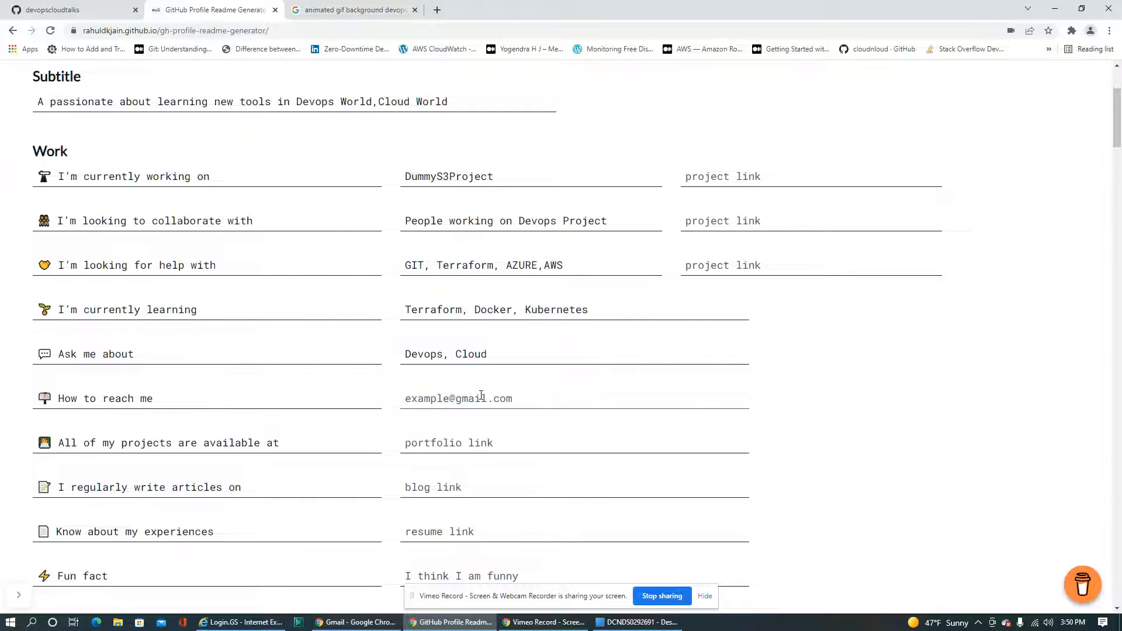
Enter "Devops tools, Cloud related technology" for "I regularly write articles on", leaving the portfolio and resume links empty
left_click(412, 447)
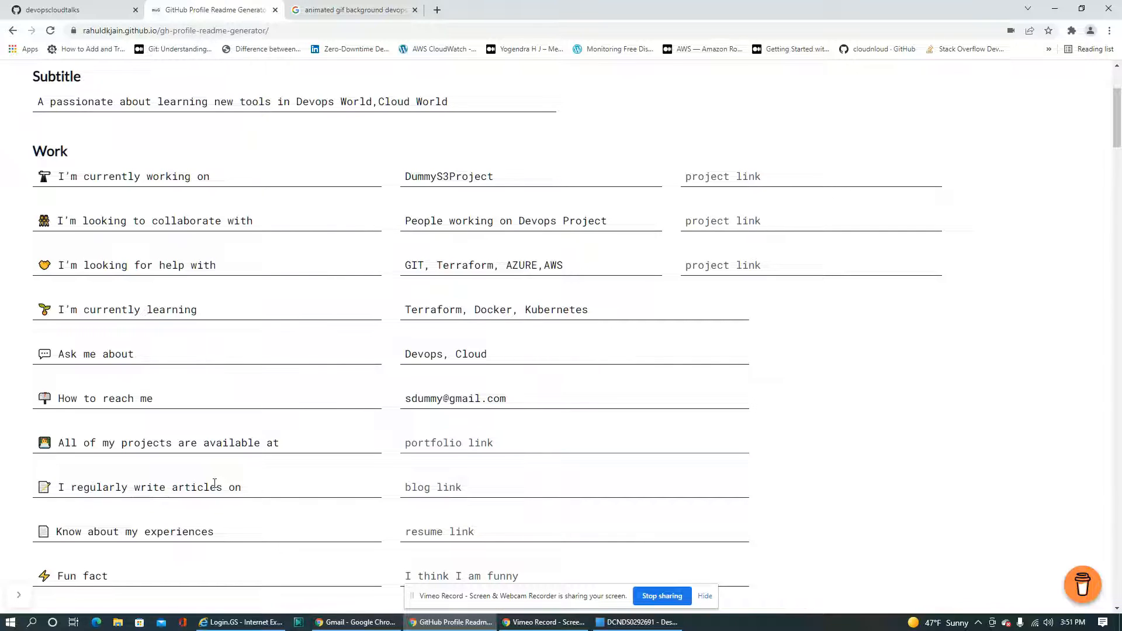
left_click(447, 489)
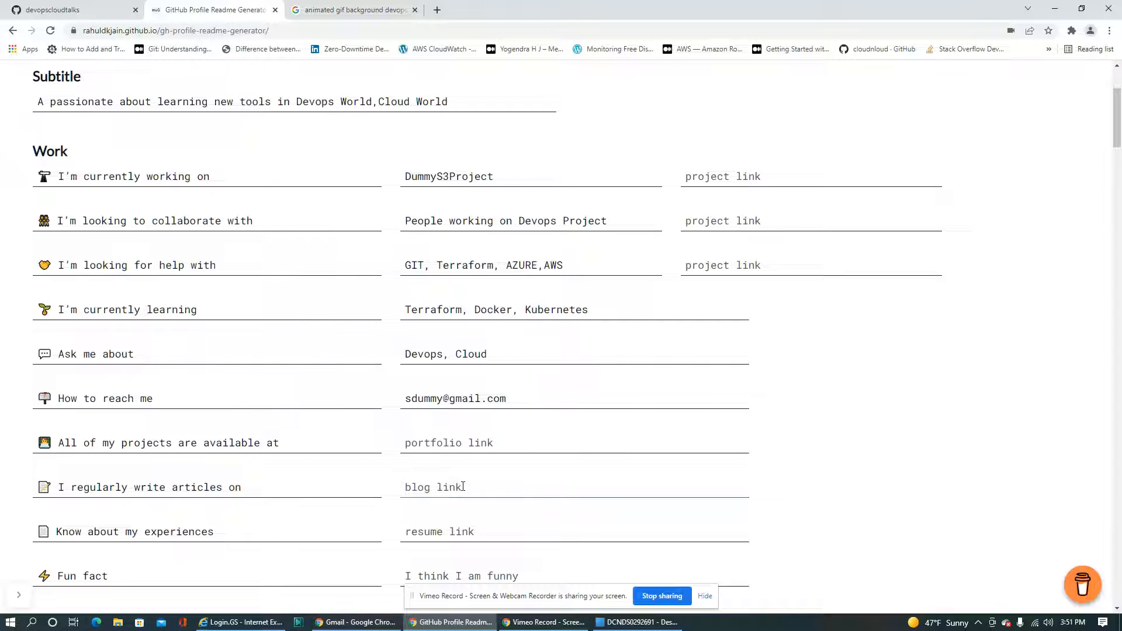
type("Devops tools, Cloud related technology")
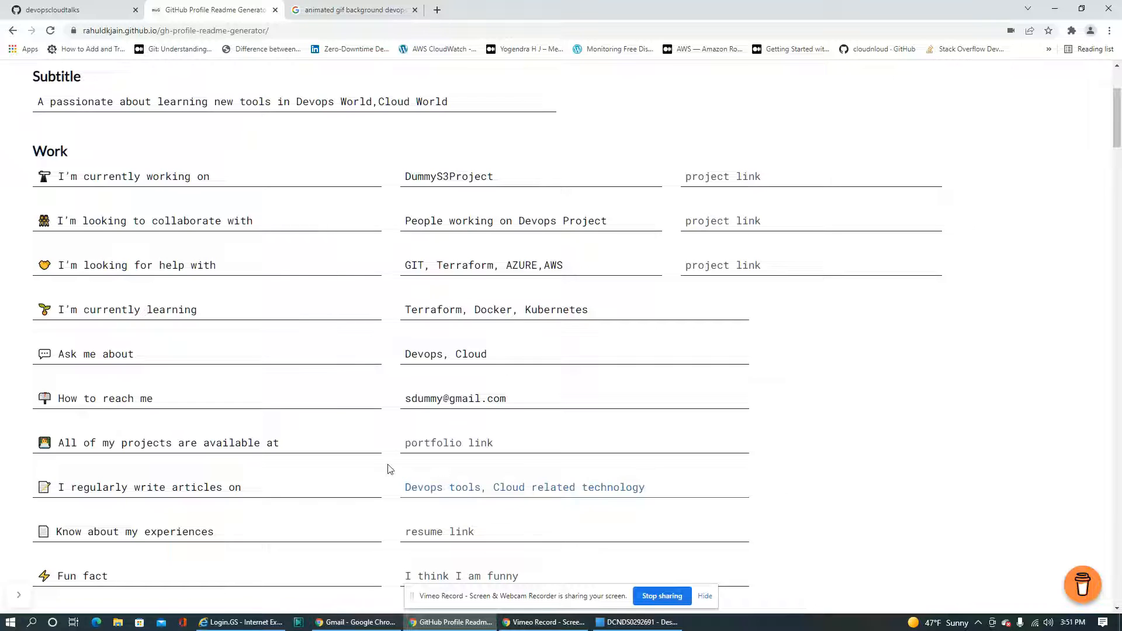
scroll(360, 468, "down", 3)
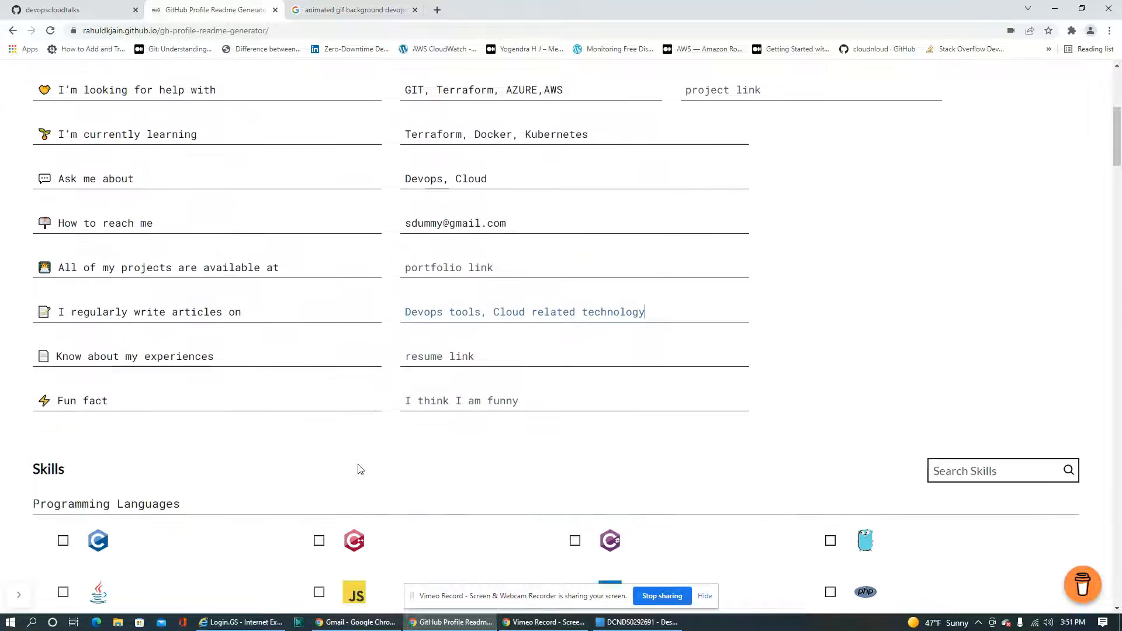
left_click(440, 363)
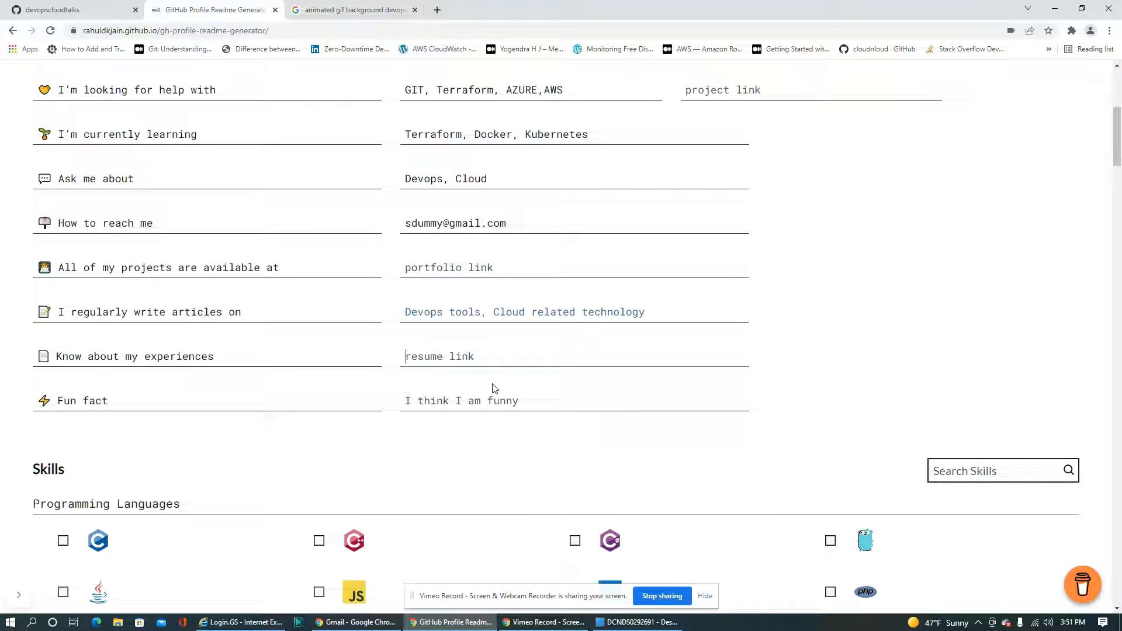
Select Java and Python under the Programming Languages skills
scroll(552, 381, "down", 4)
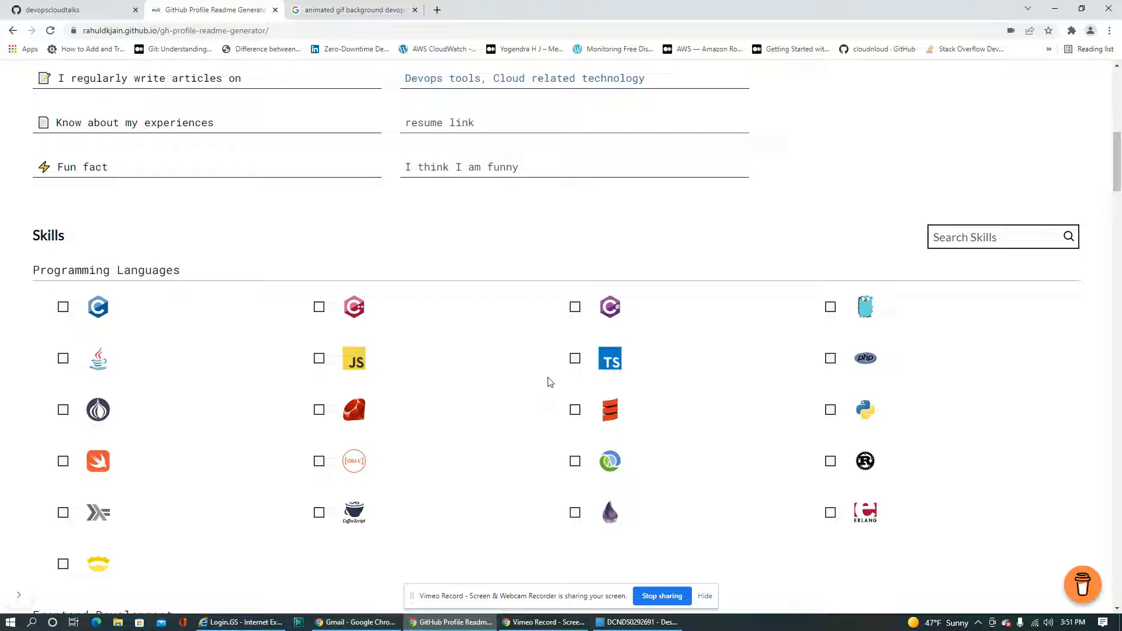
left_click(63, 363)
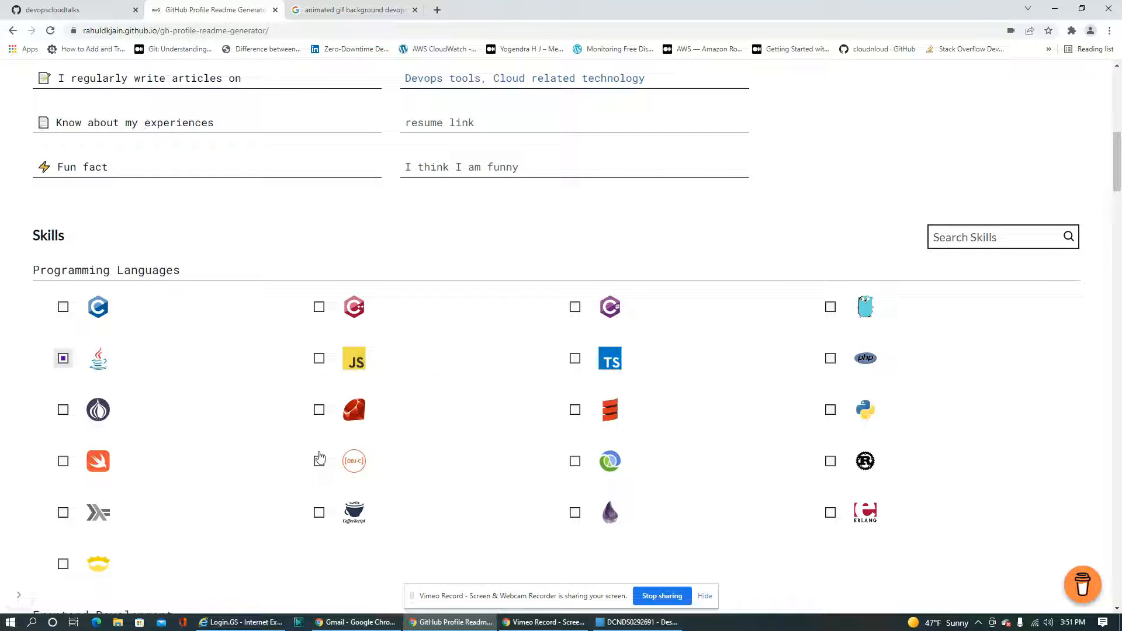
scroll(826, 409, "down", 2)
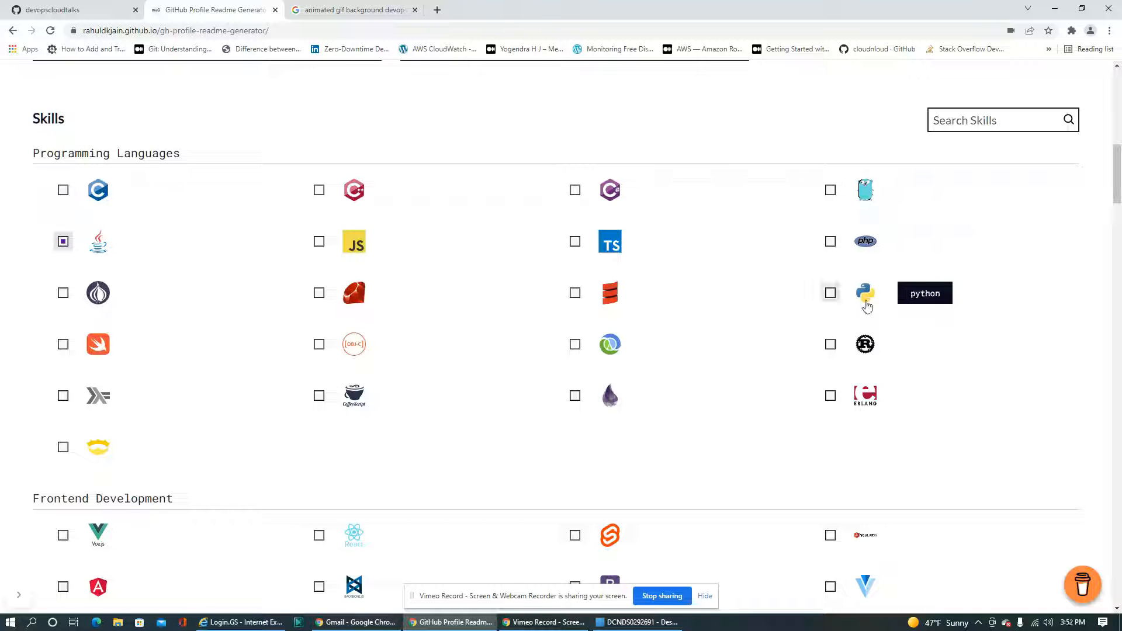
left_click(866, 302)
Select HTML5 under the Frontend Development skills and Nginx under Backend Development
scroll(572, 449, "down", 4)
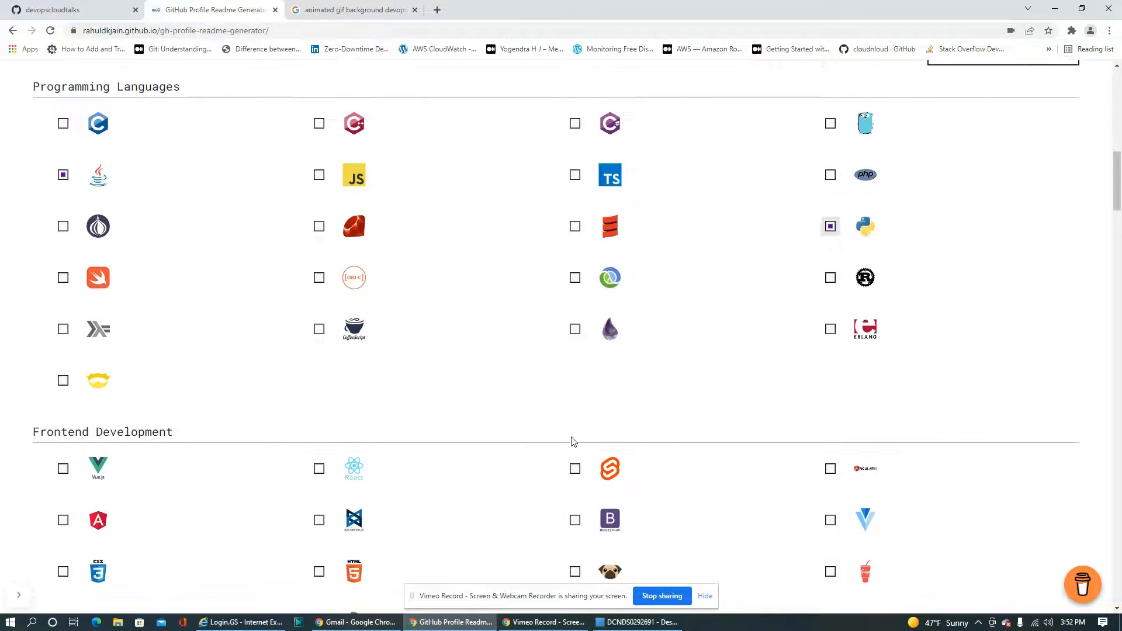
scroll(179, 397, "down", 2)
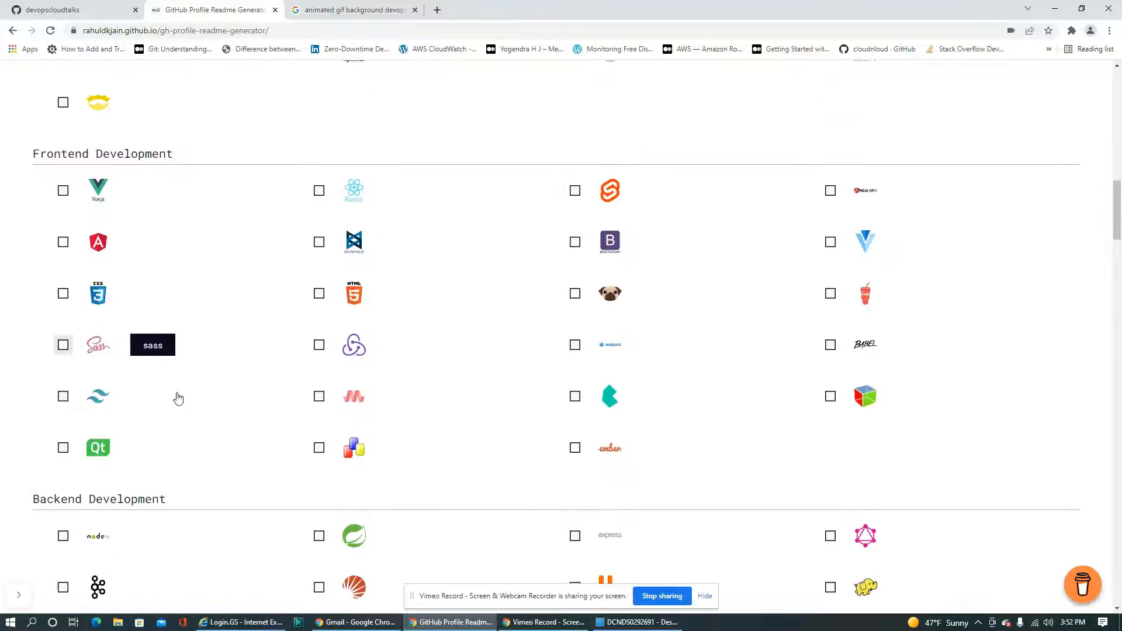
left_click(321, 292)
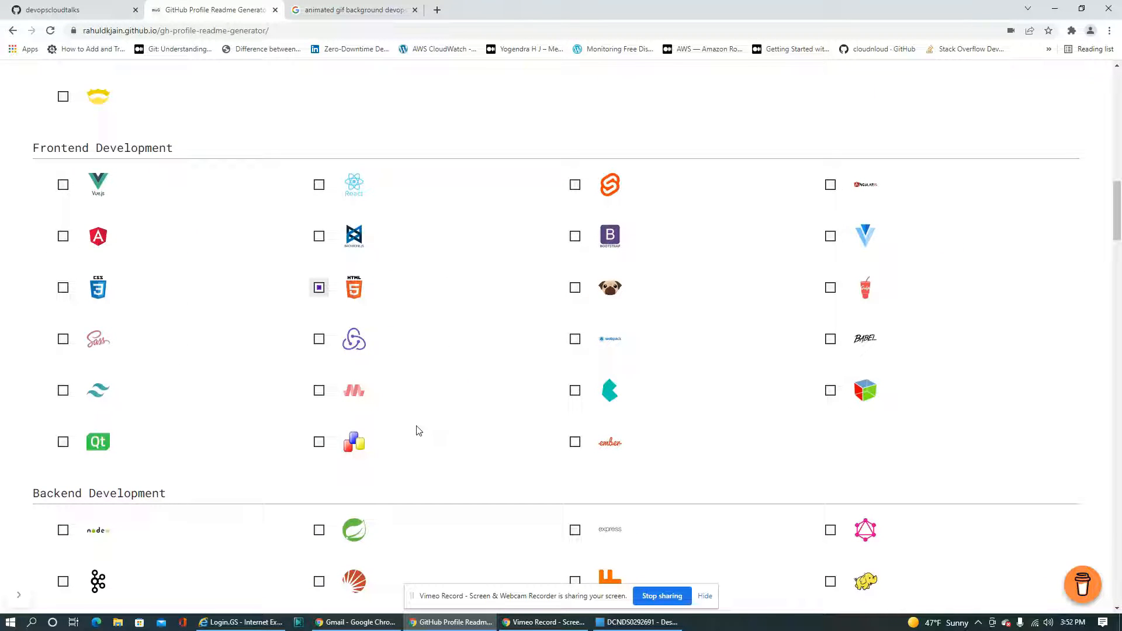
scroll(417, 430, "down", 4)
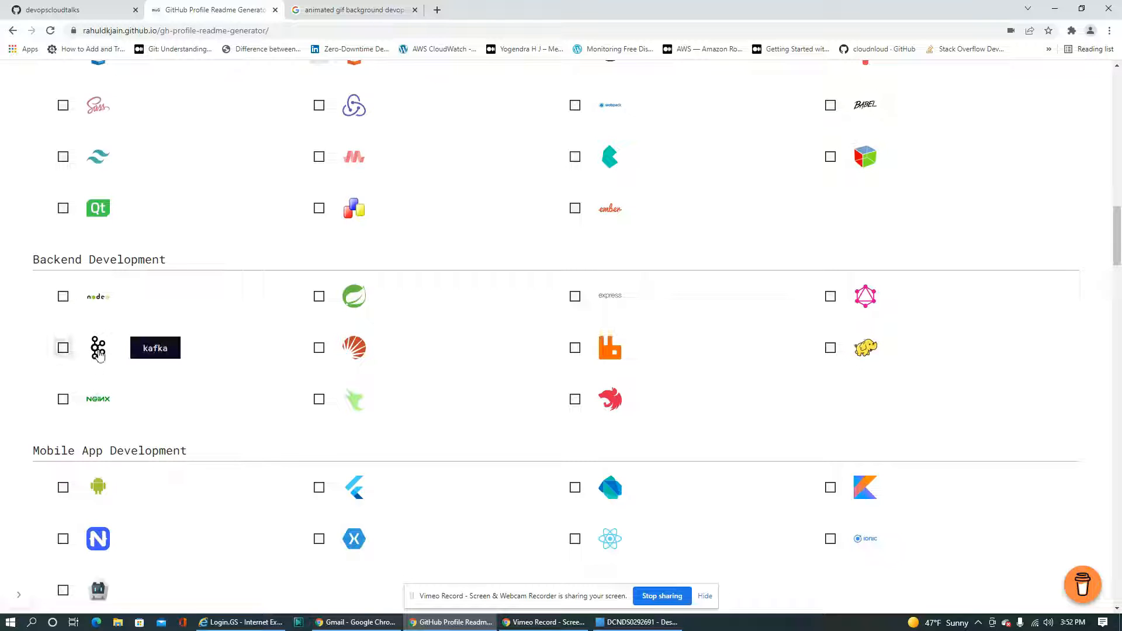
left_click(62, 401)
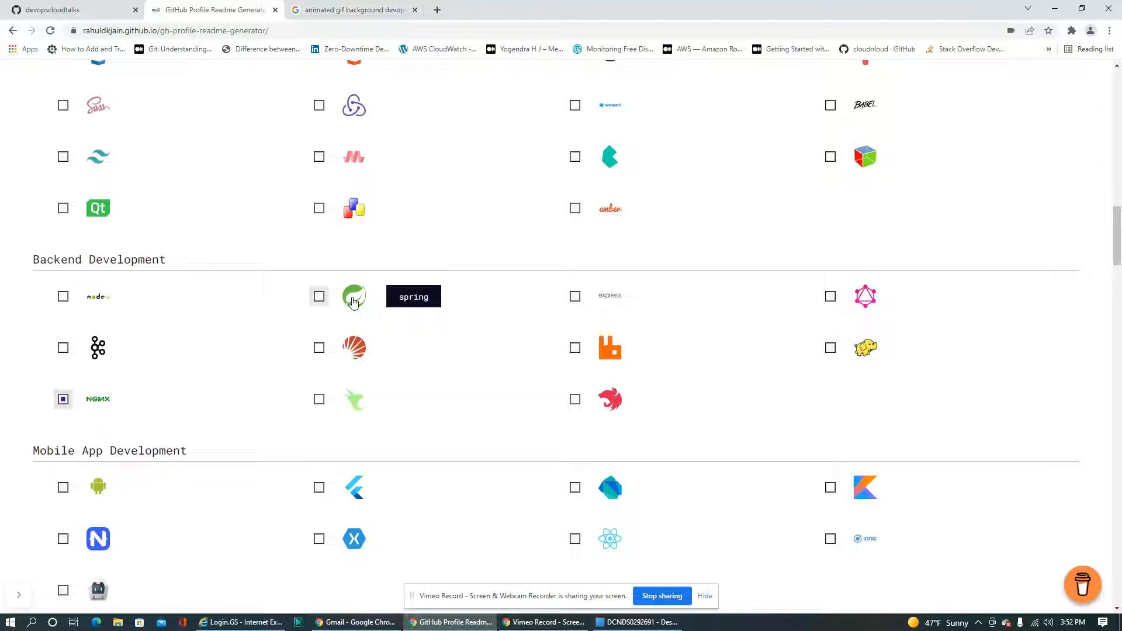
Select Oracle, MySQL and SQL Server under the Database skills
scroll(378, 440, "down", 3)
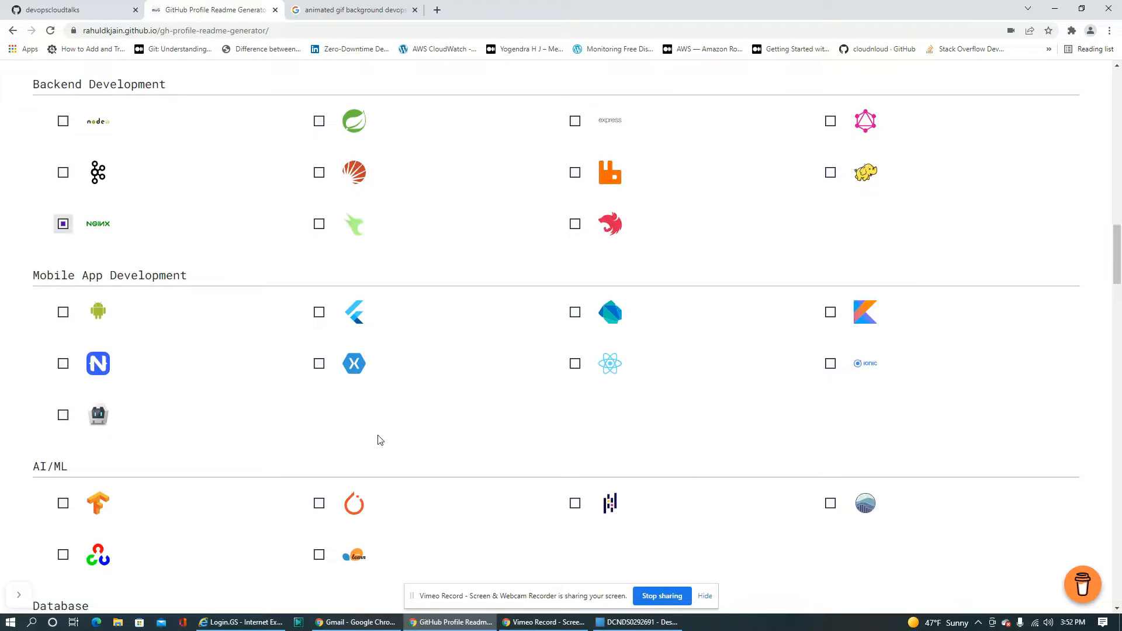
scroll(380, 440, "down", 3)
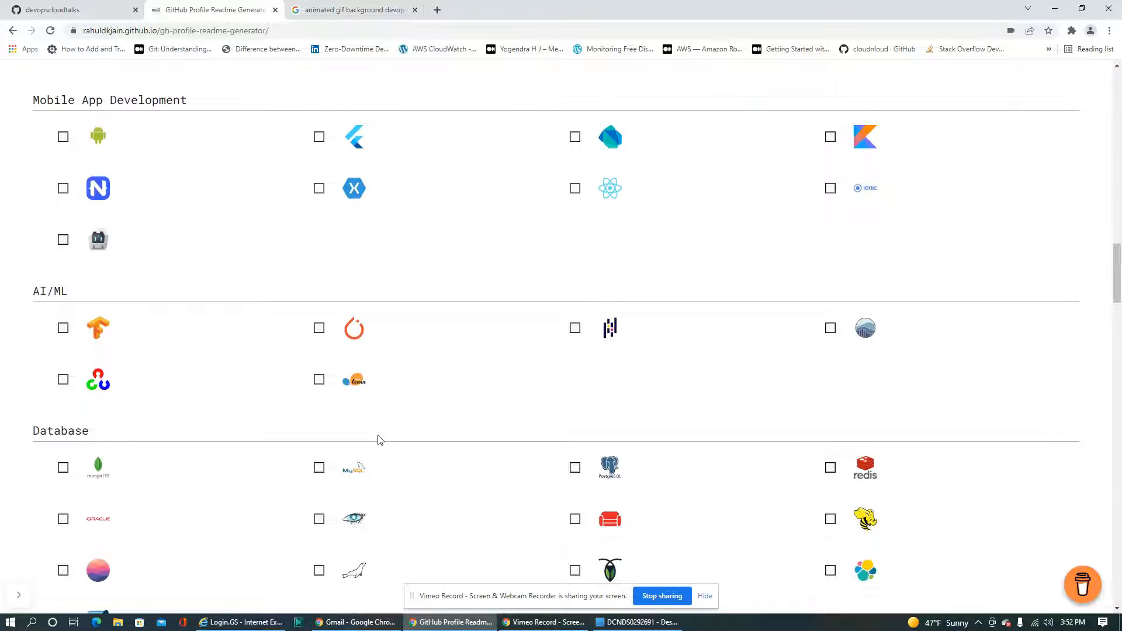
scroll(380, 440, "down", 2)
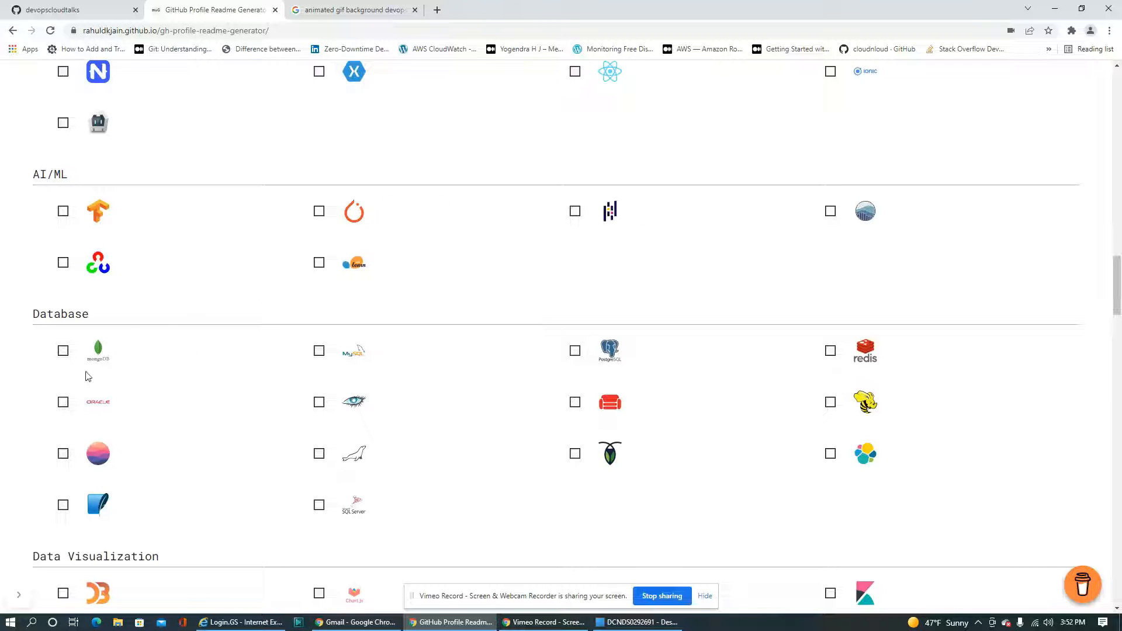
left_click(62, 403)
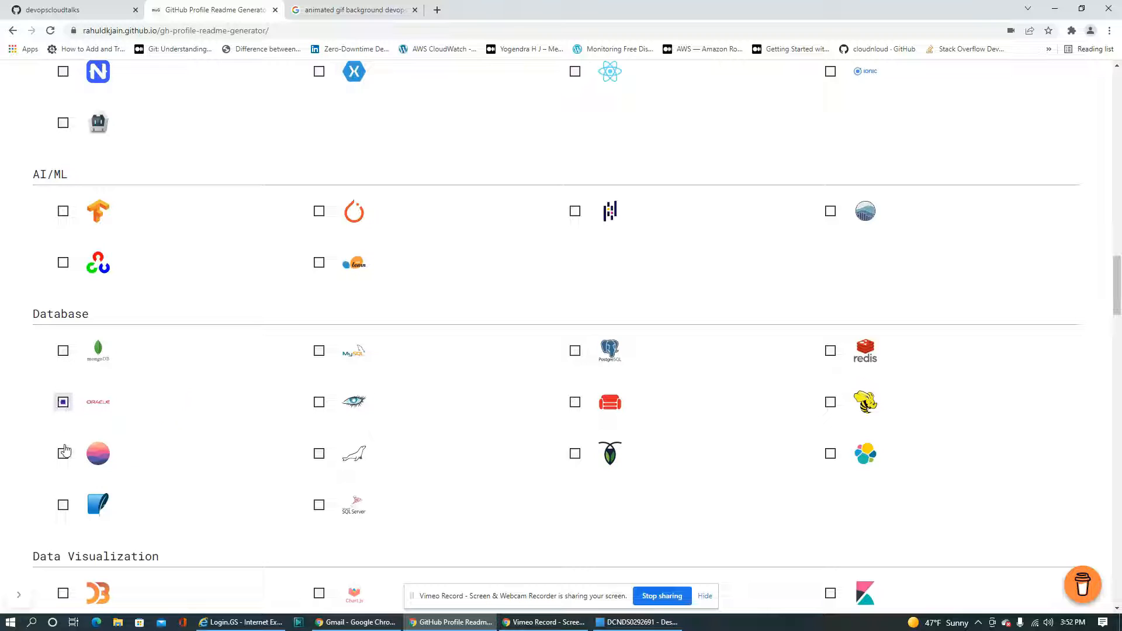
left_click(319, 350)
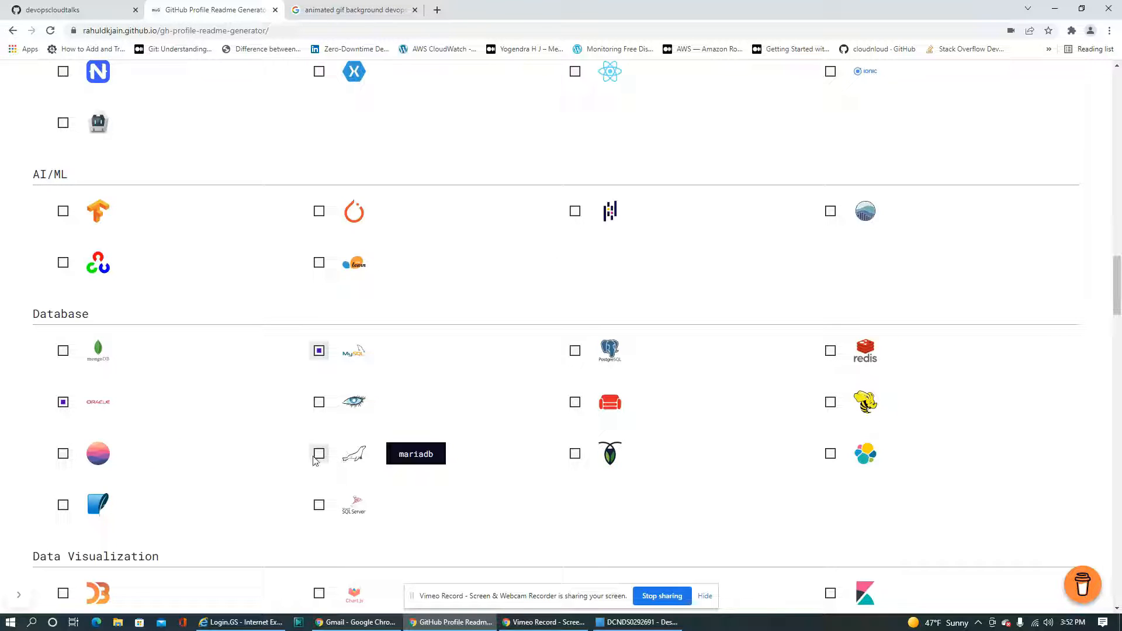
left_click(319, 505)
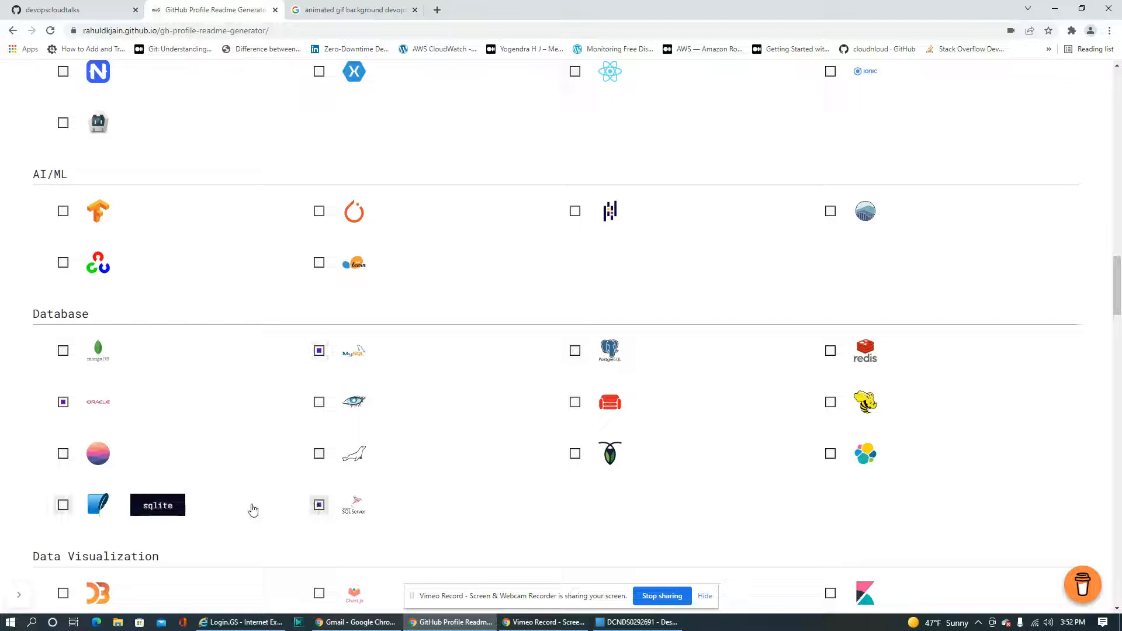
Select Kibana and Grafana under the Data Visualization skills
scroll(214, 484, "down", 7)
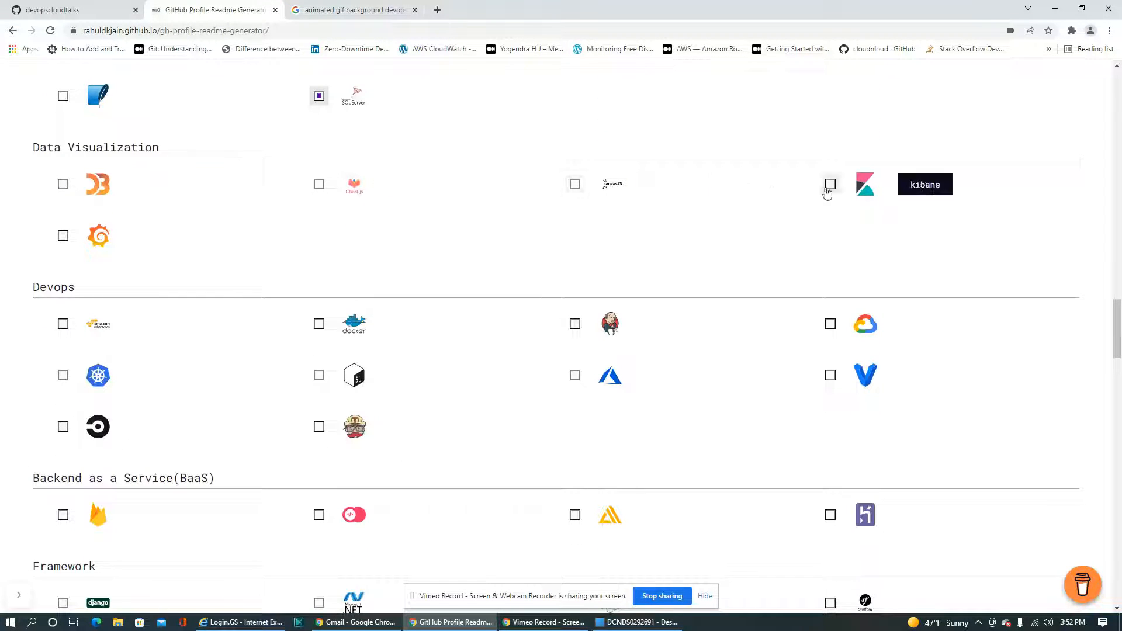
left_click(830, 185)
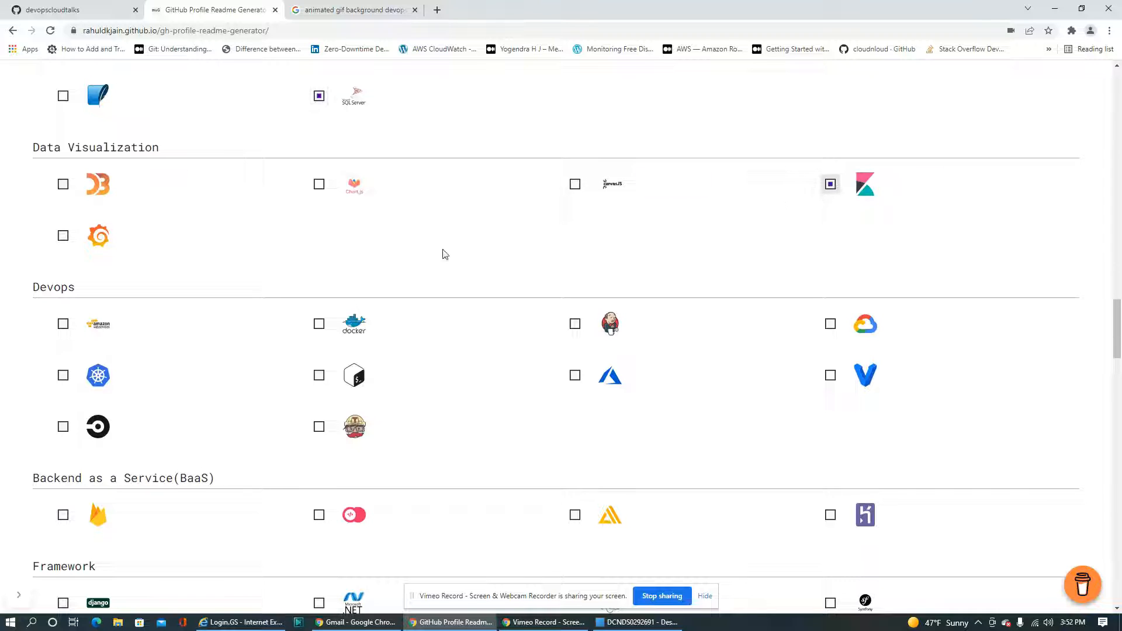
left_click(62, 238)
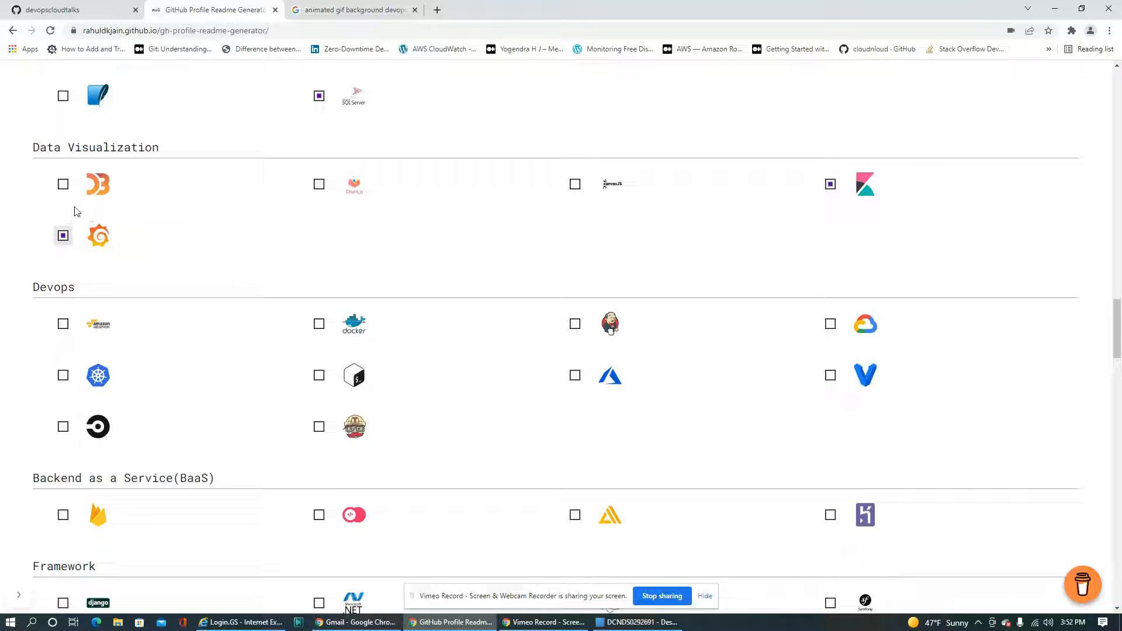
Select AWS, Docker, Kubernetes, Bash, Jenkins and Azure under the Devops skills
left_click(63, 324)
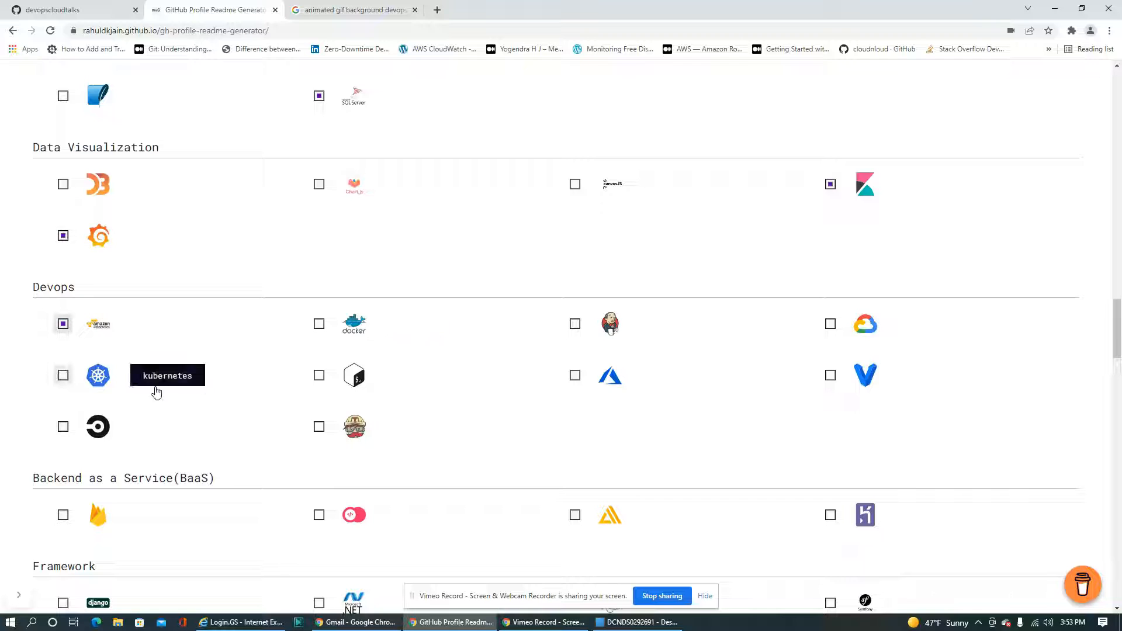
left_click(319, 323)
left_click(63, 375)
left_click(319, 375)
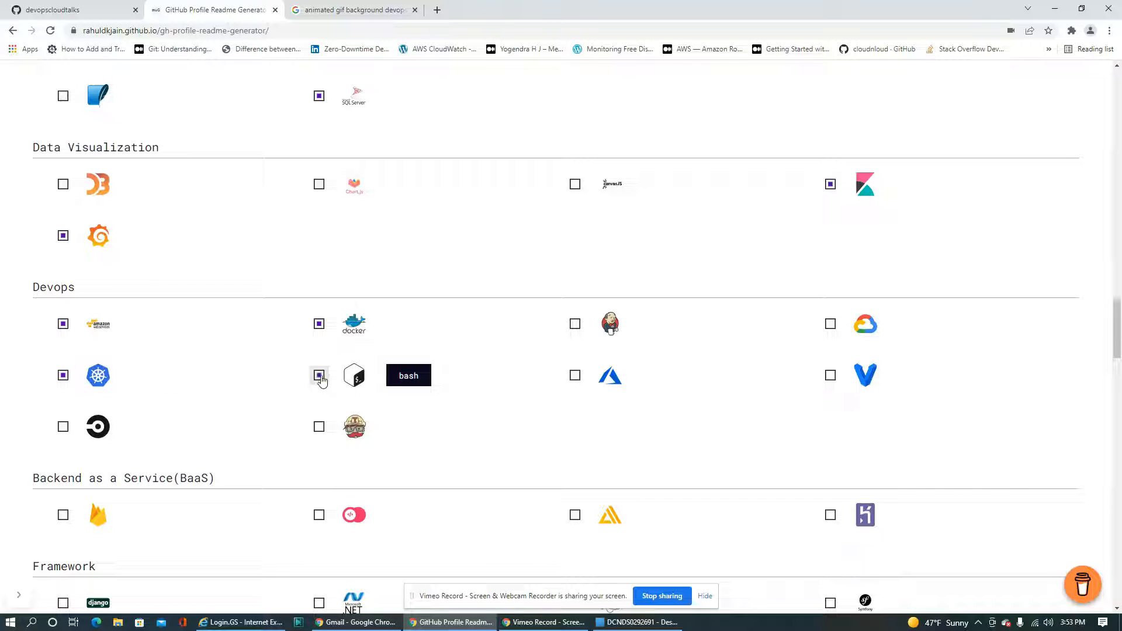
left_click(575, 324)
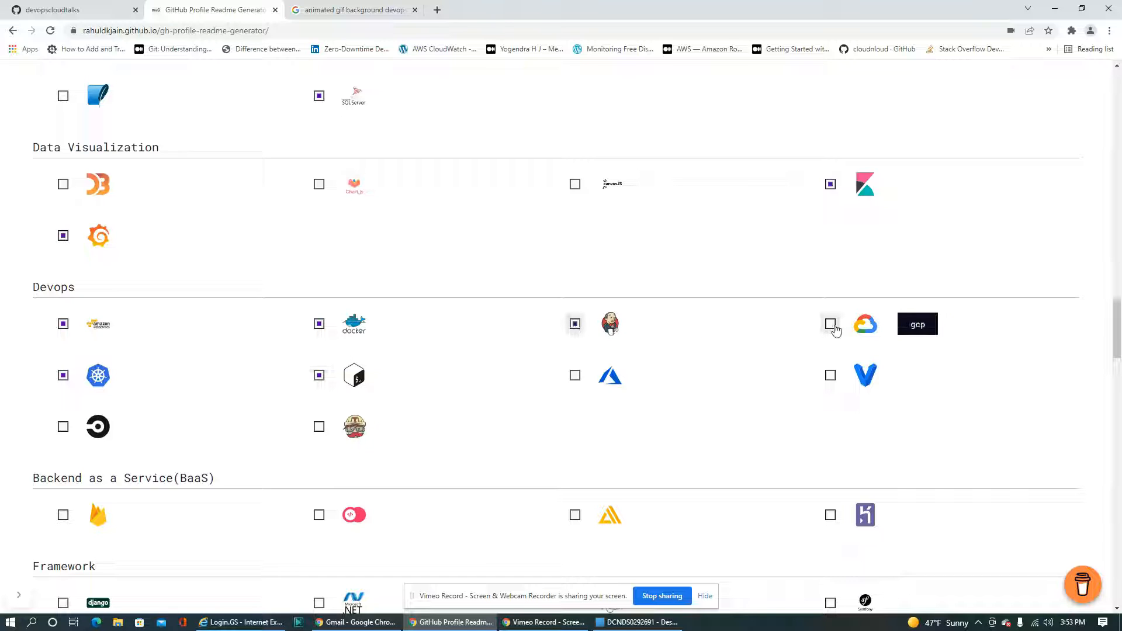
left_click(575, 375)
Select Postman under the Software skills
scroll(433, 409, "down", 3)
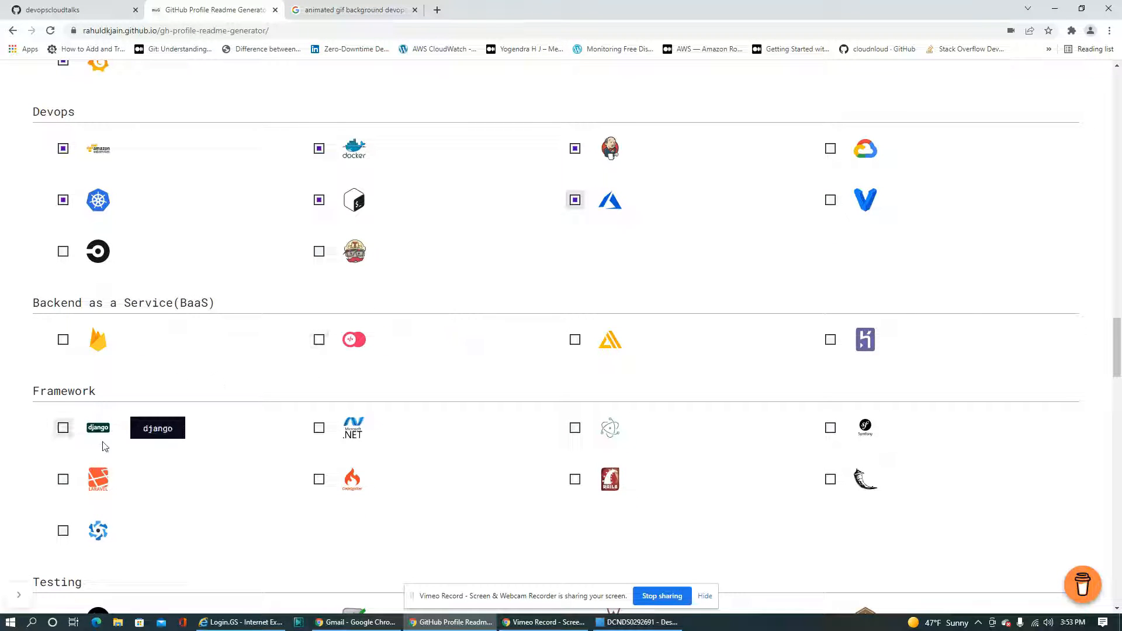
scroll(115, 451, "down", 3)
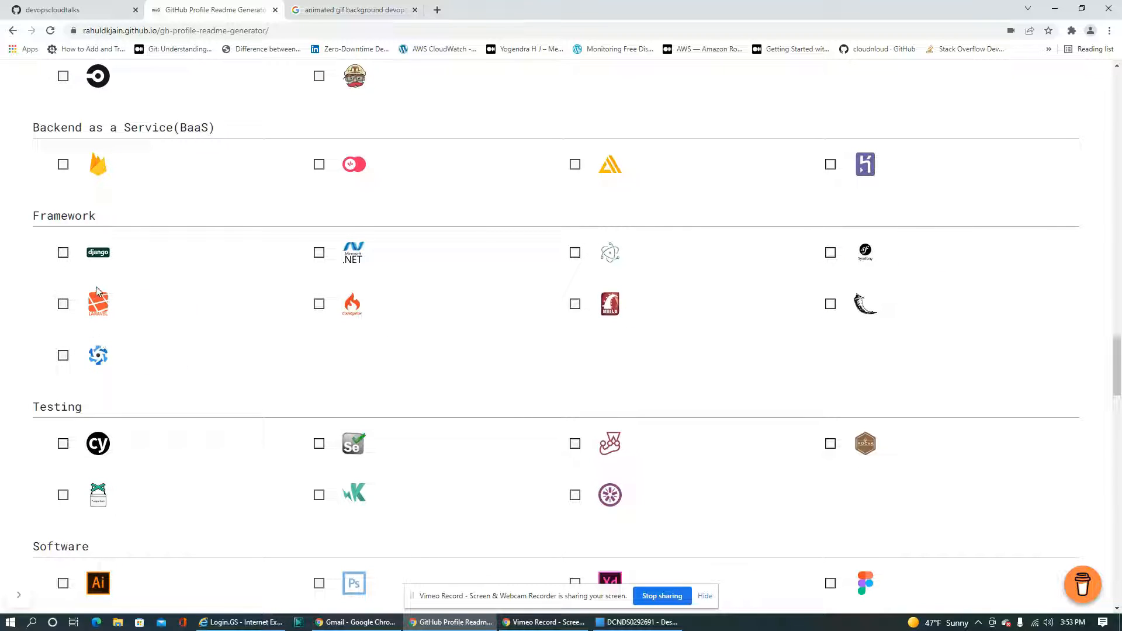
scroll(150, 409, "down", 2)
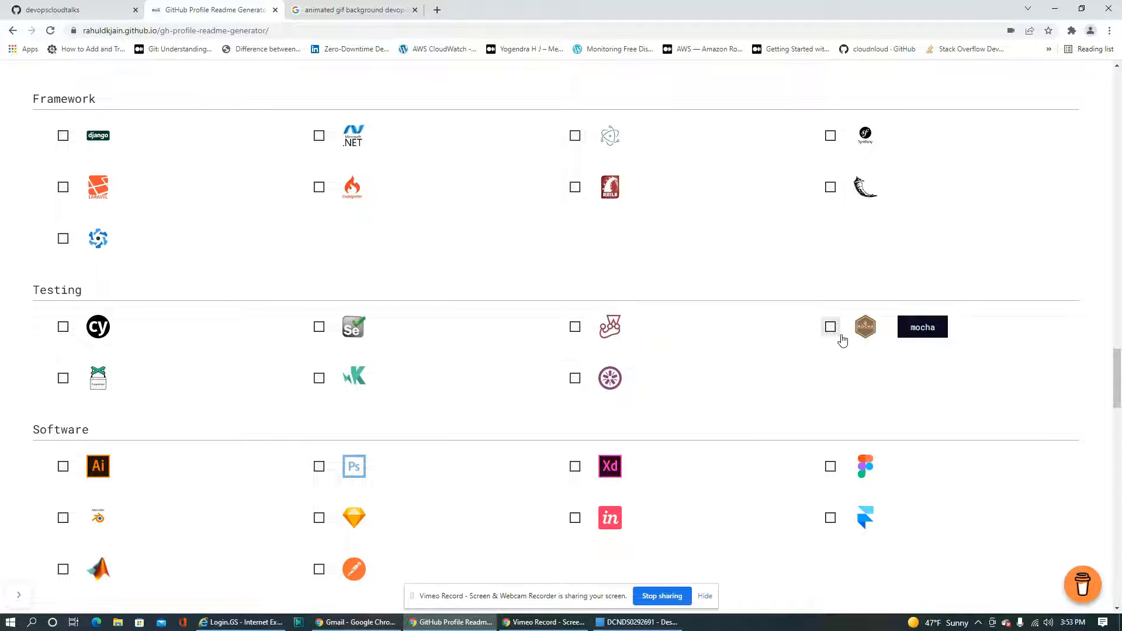
scroll(288, 418, "down", 3)
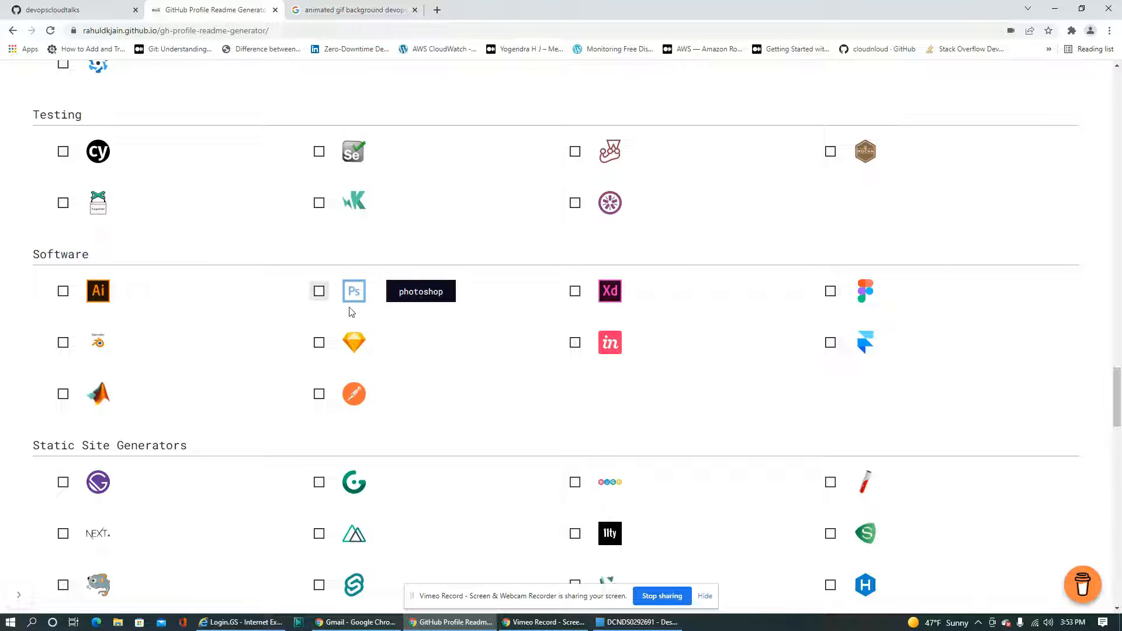
left_click(319, 394)
Select Linux and Git under the Other skills
scroll(490, 440, "down", 1)
scroll(490, 439, "down", 2)
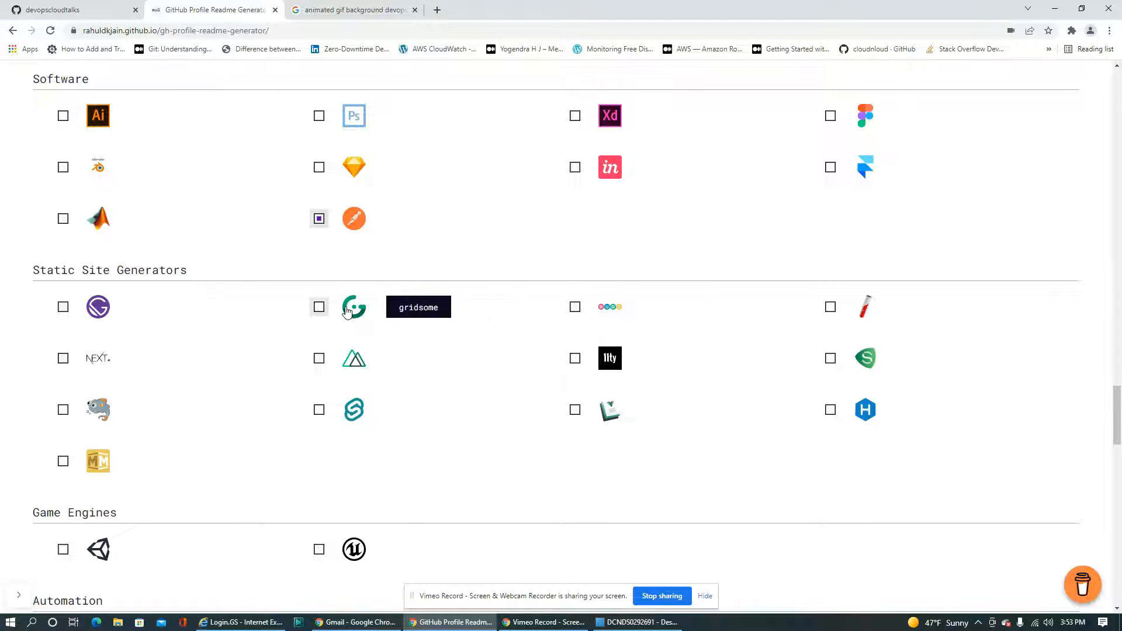
scroll(239, 456, "down", 4)
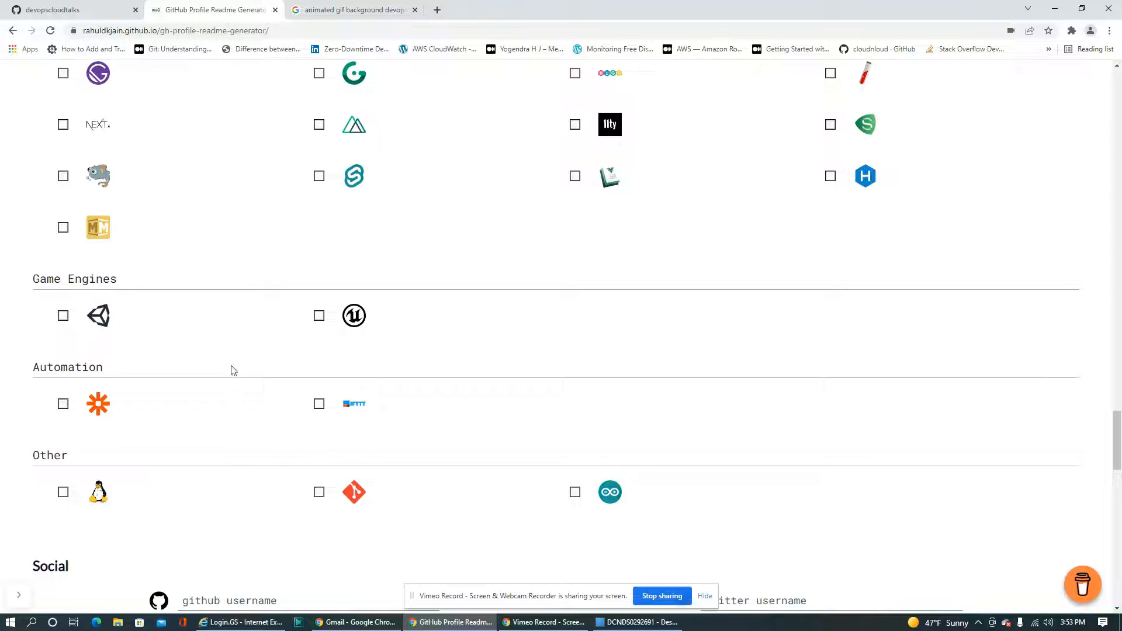
scroll(168, 430, "down", 2)
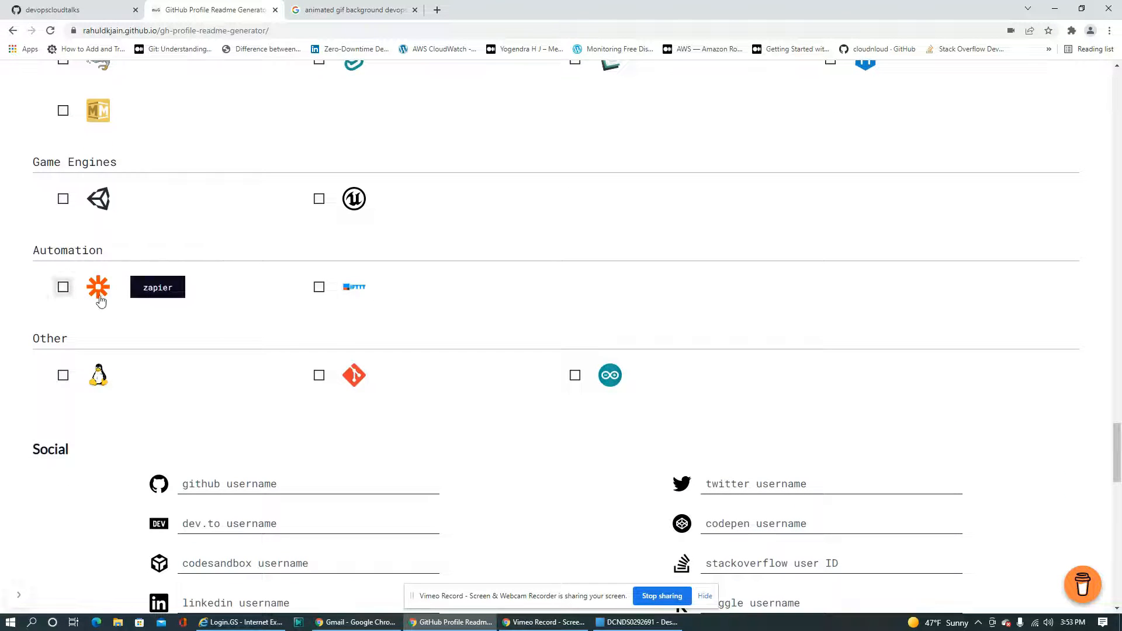
left_click(63, 371)
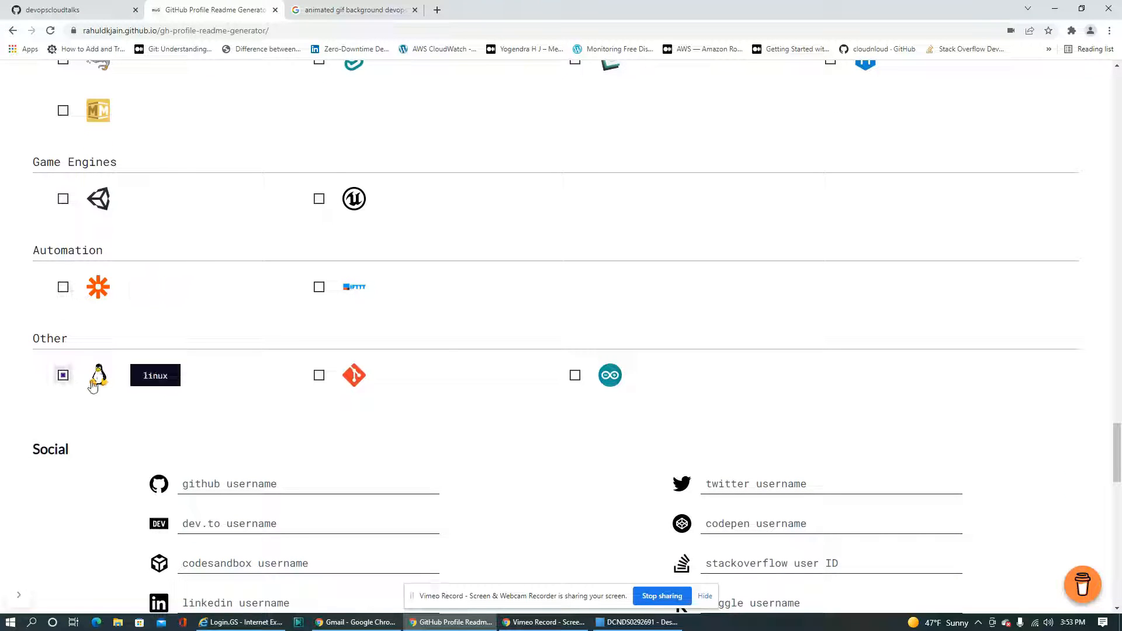
left_click(319, 376)
Enter devopscloudtalks as the GitHub username in the Social section
scroll(503, 446, "down", 4)
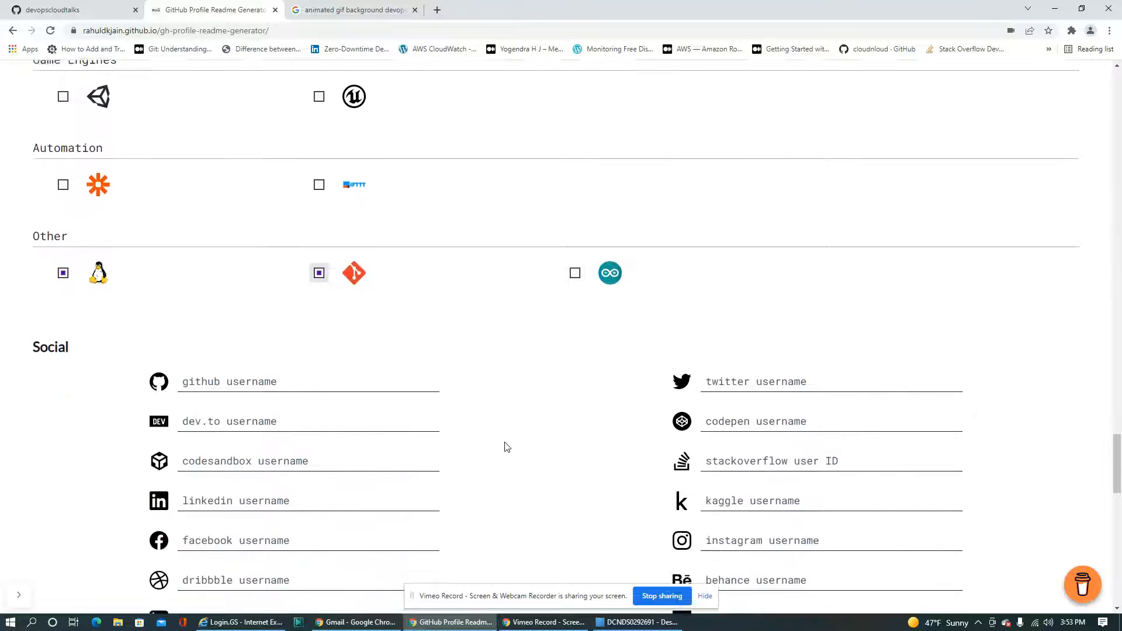
left_click(193, 251)
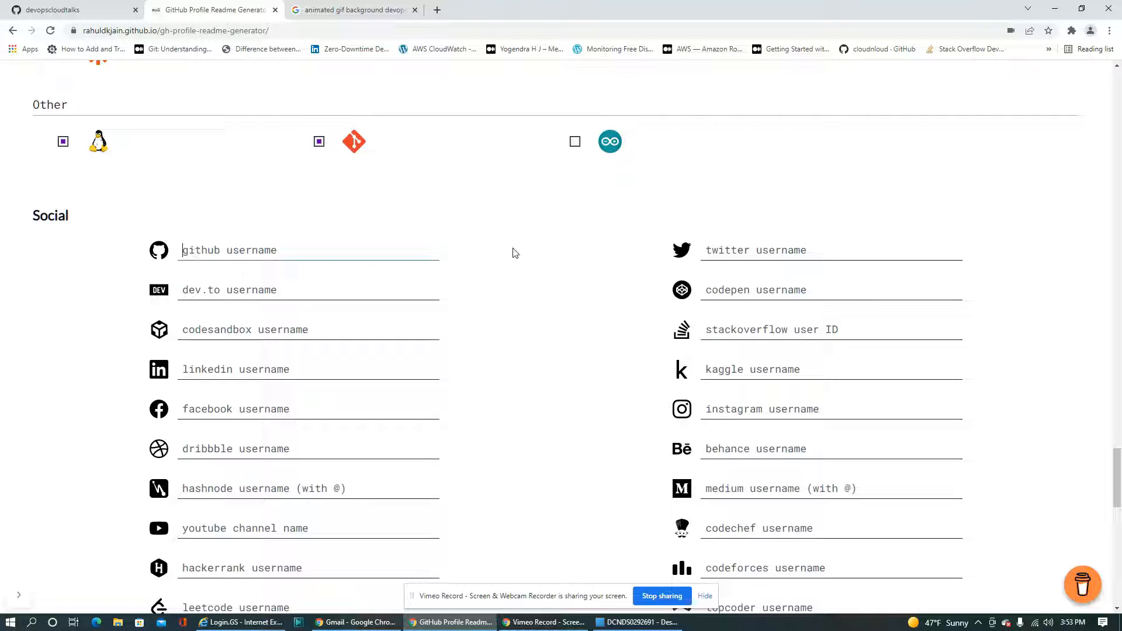
type("devopscloudtalks")
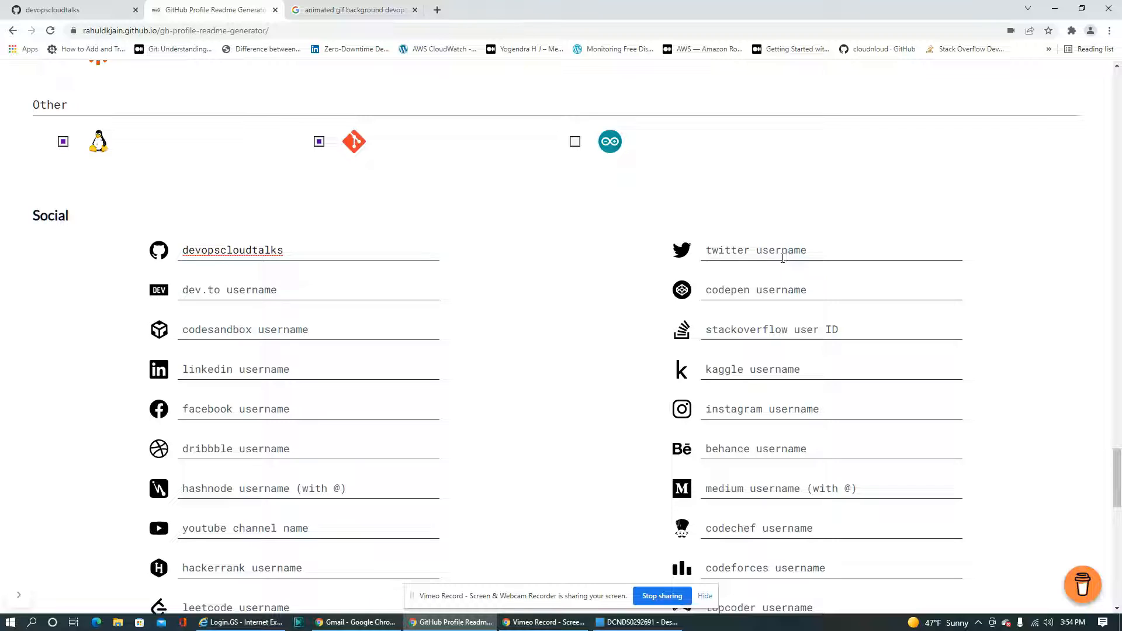
Enter devops_cloud_talks as the YouTube channel name in the Social section
left_click(315, 366)
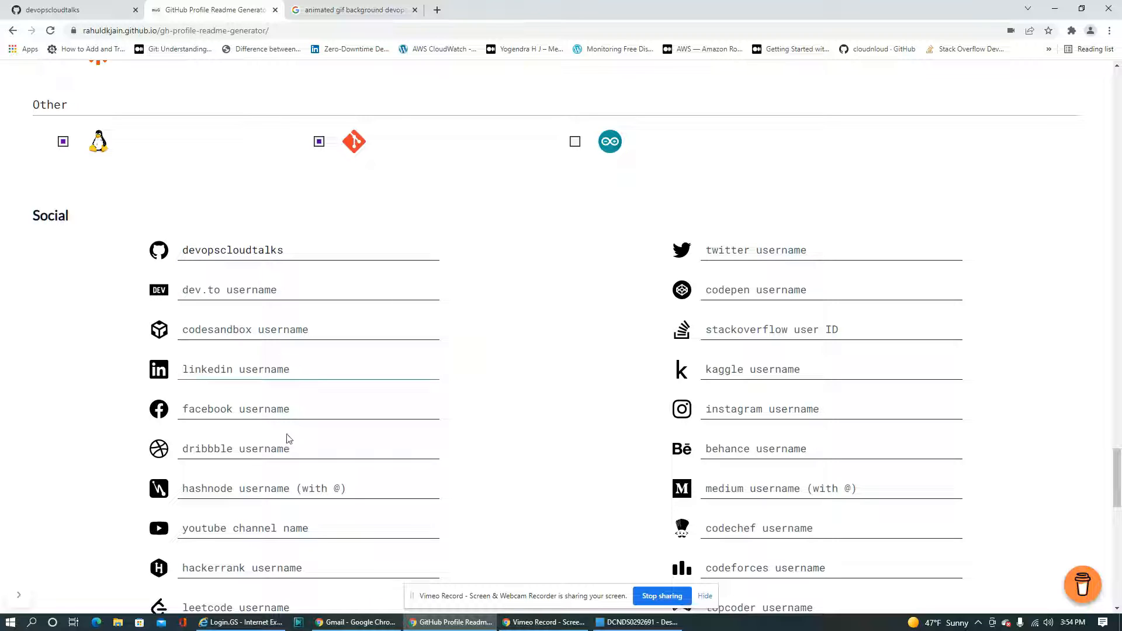
left_click(201, 531)
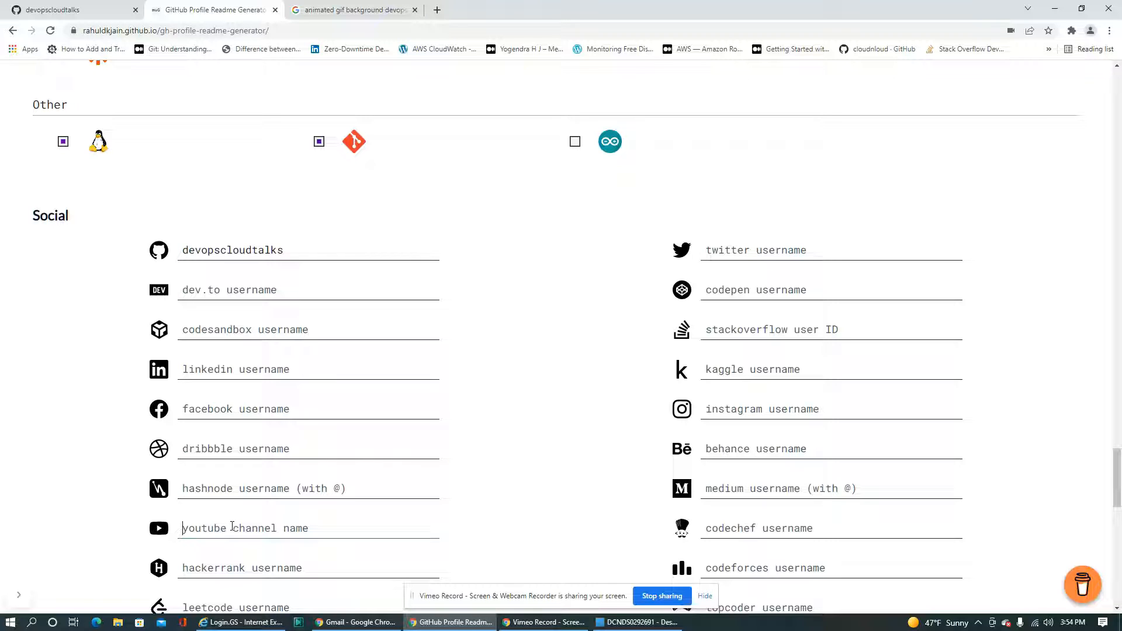
type("d")
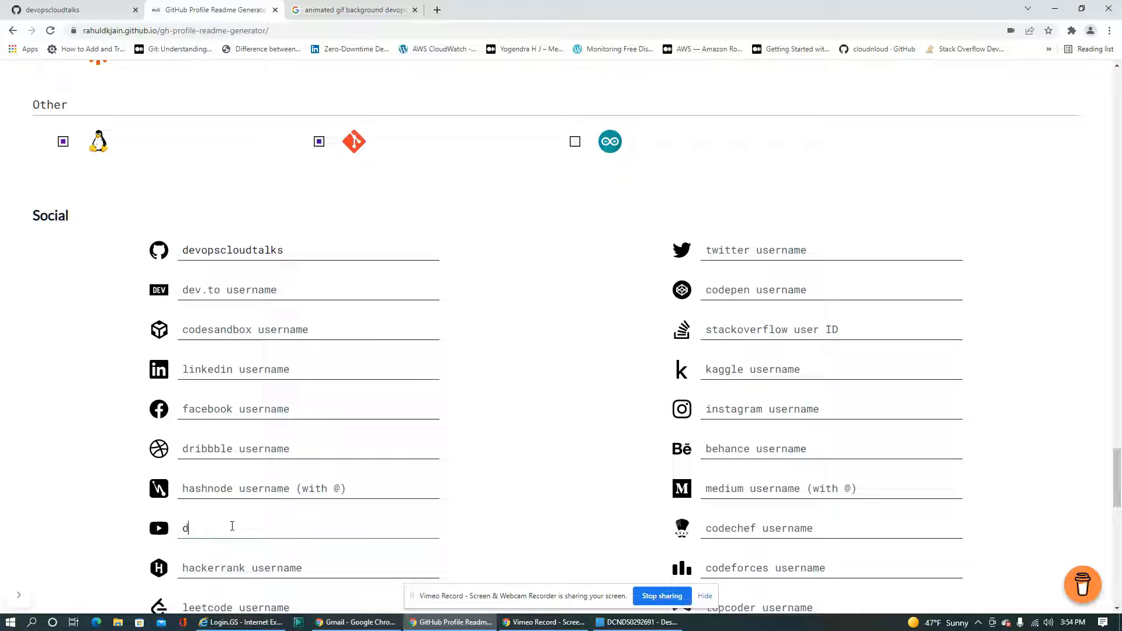
key("BackSpace")
type("d")
key("BackSpace")
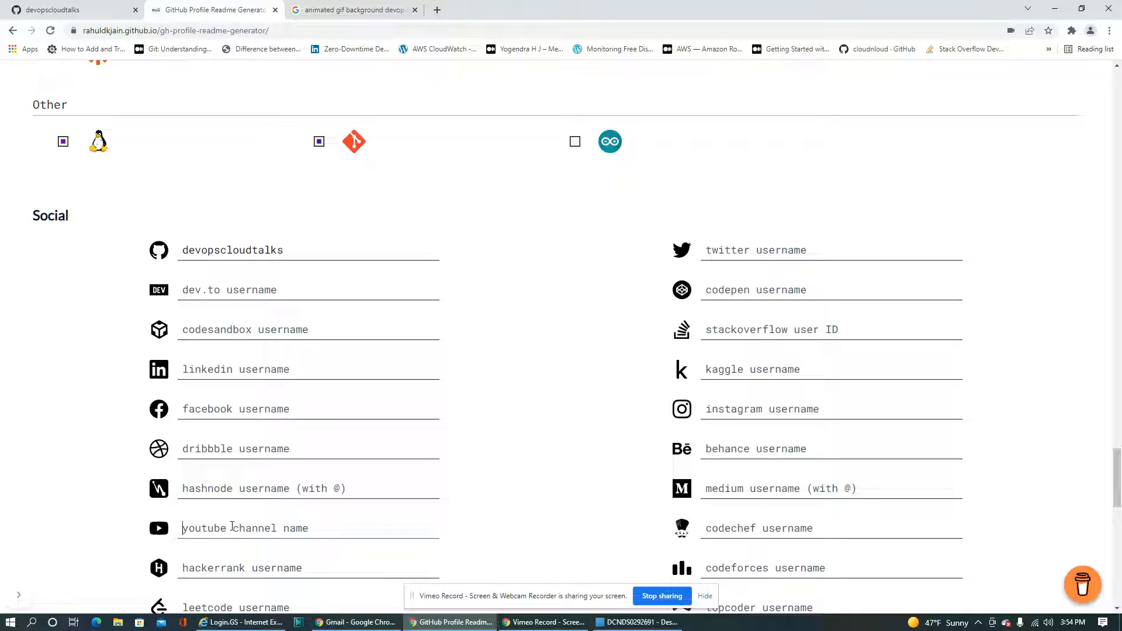
type("devops_cl")
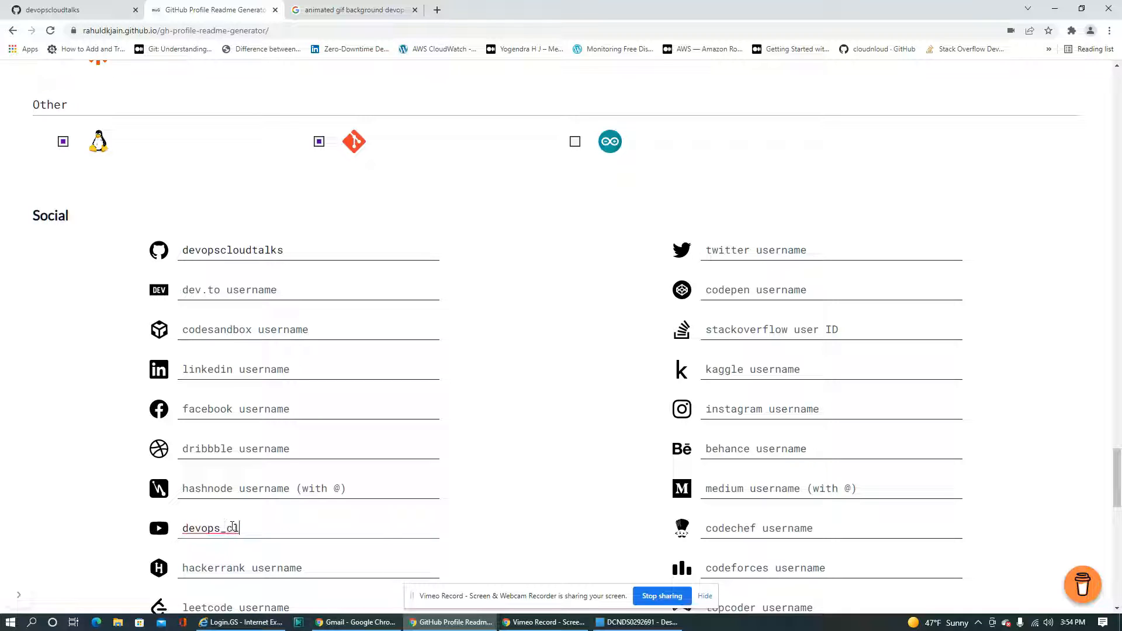
type("oud_talks")
Enable the add-ons that display the GitHub profile stats card and the top skills
scroll(232, 527, "down", 3)
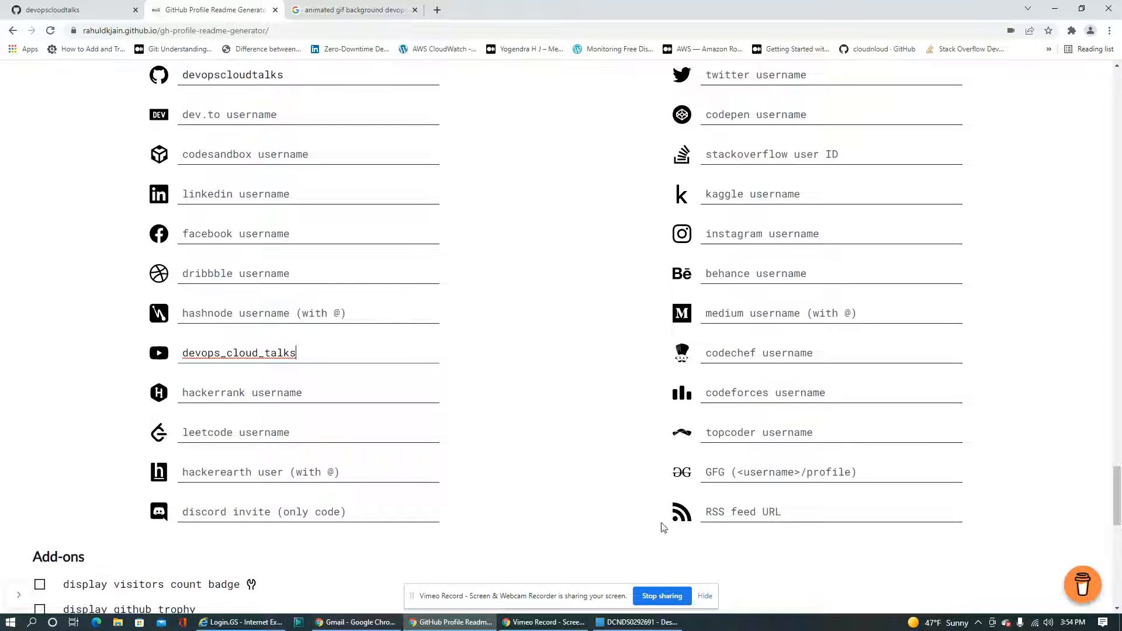
left_click(743, 313)
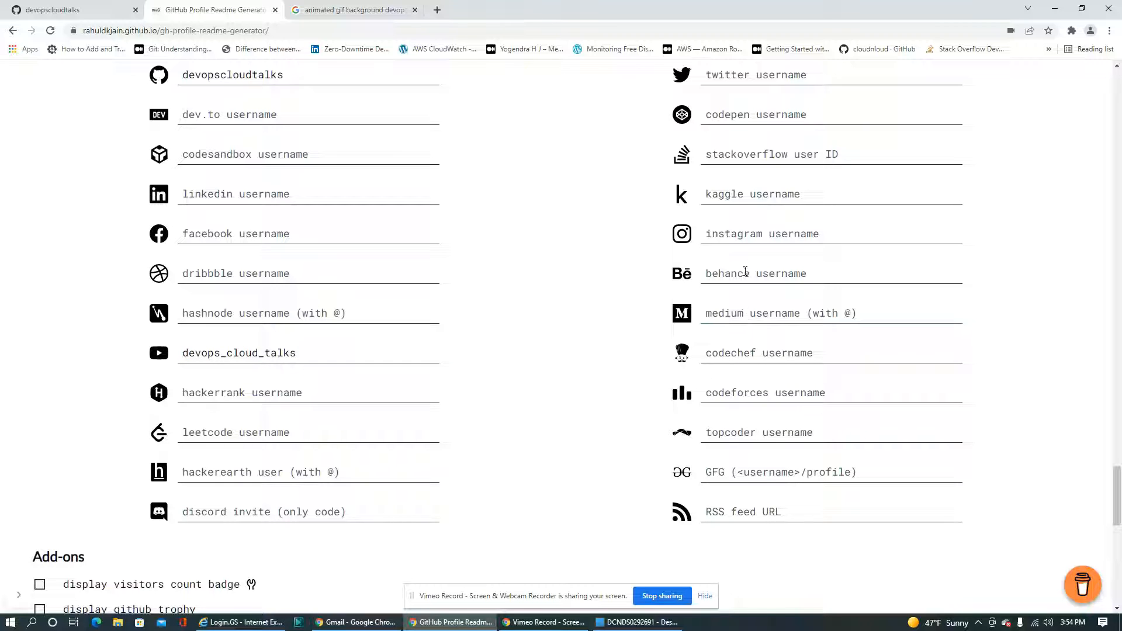
left_click(740, 235)
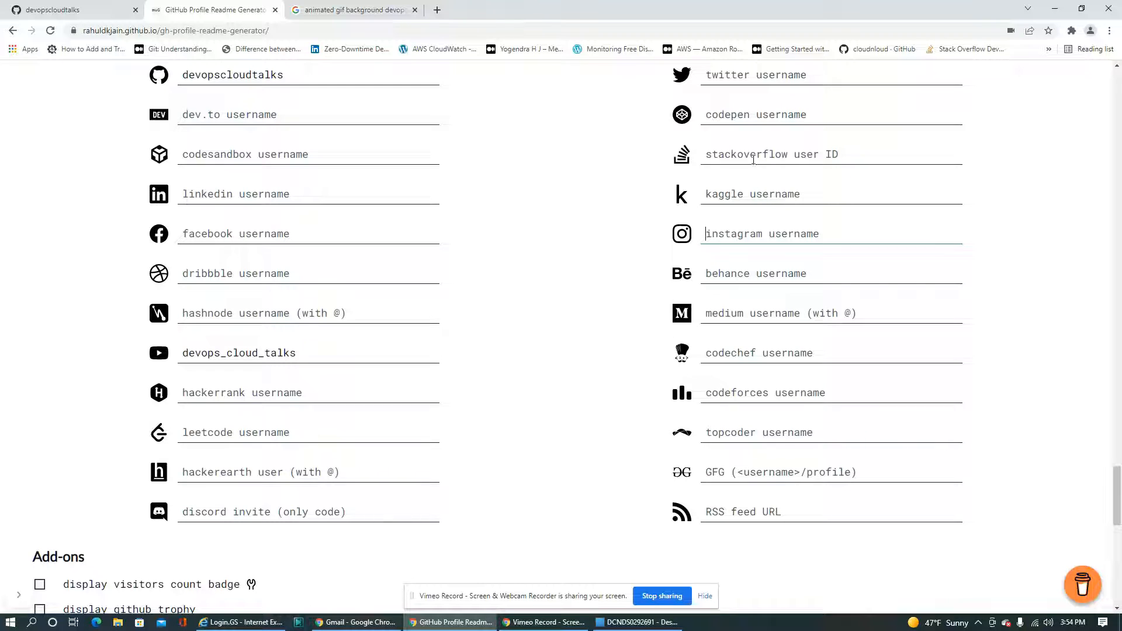
scroll(584, 369, "down", 5)
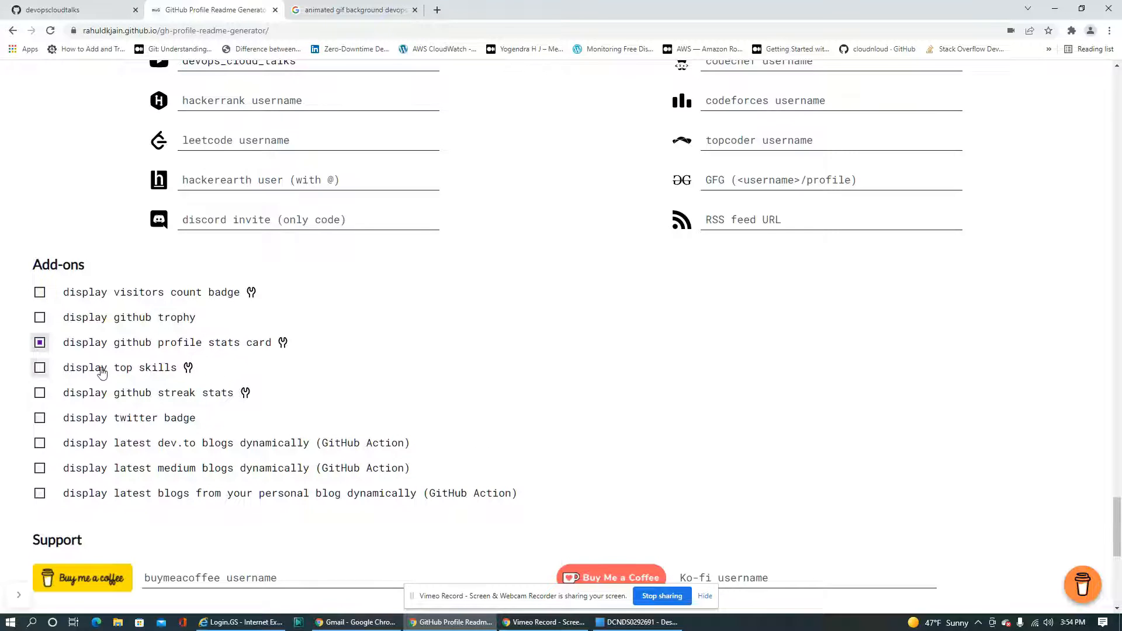
left_click(40, 368)
Enter devopscloudtalks as the Buy Me a Coffee username in the Support section
scroll(315, 433, "down", 3)
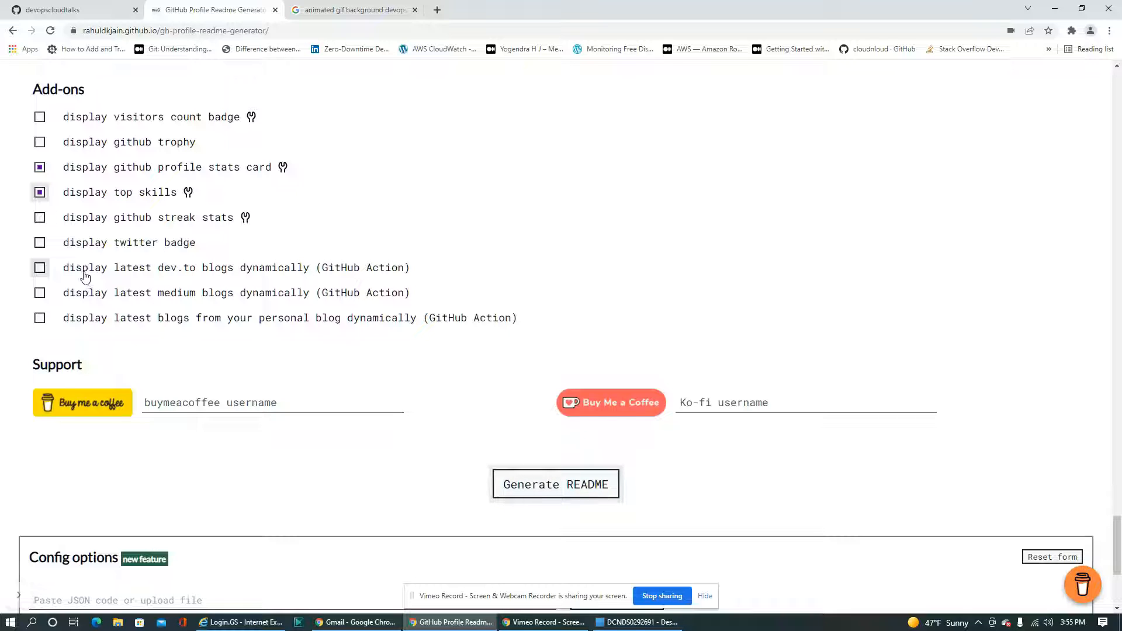
scroll(230, 356, "down", 2)
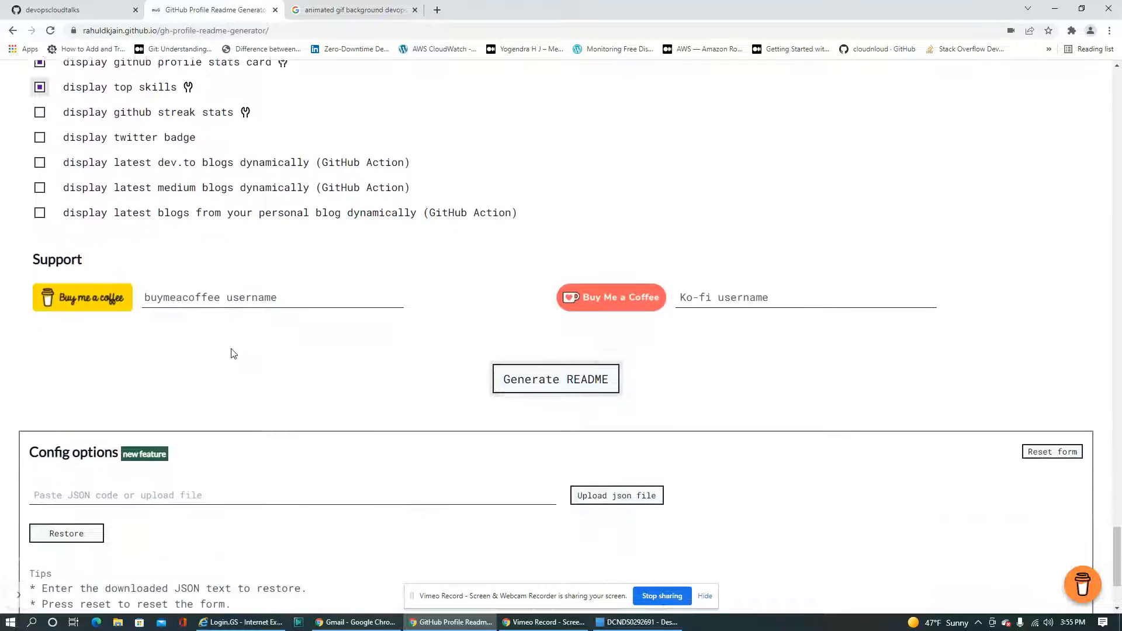
left_click(179, 288)
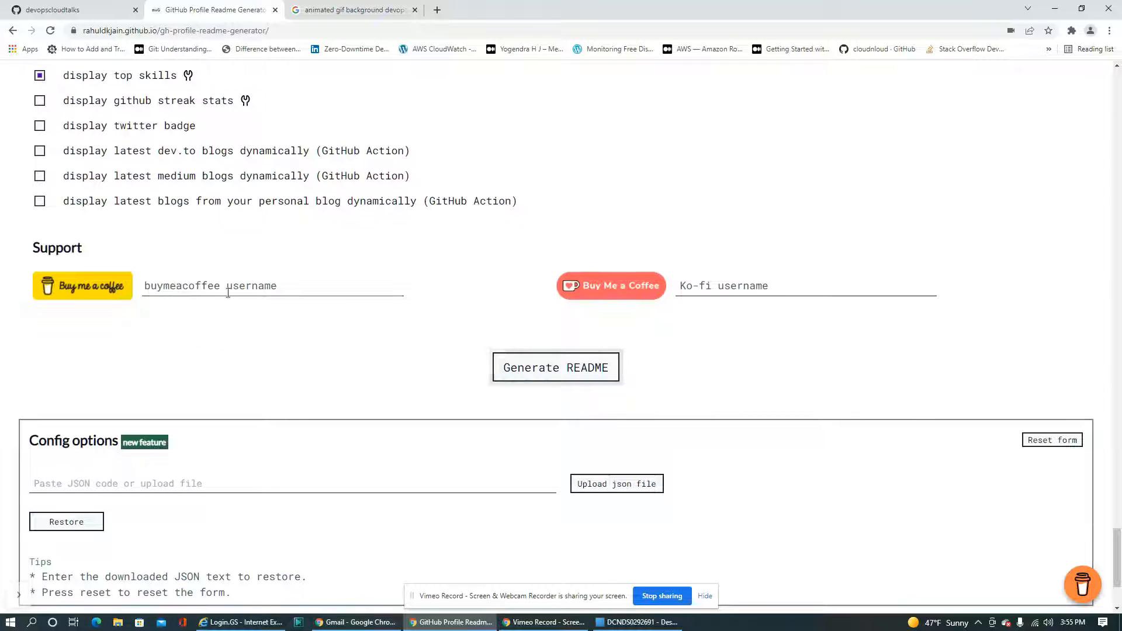
type("devo")
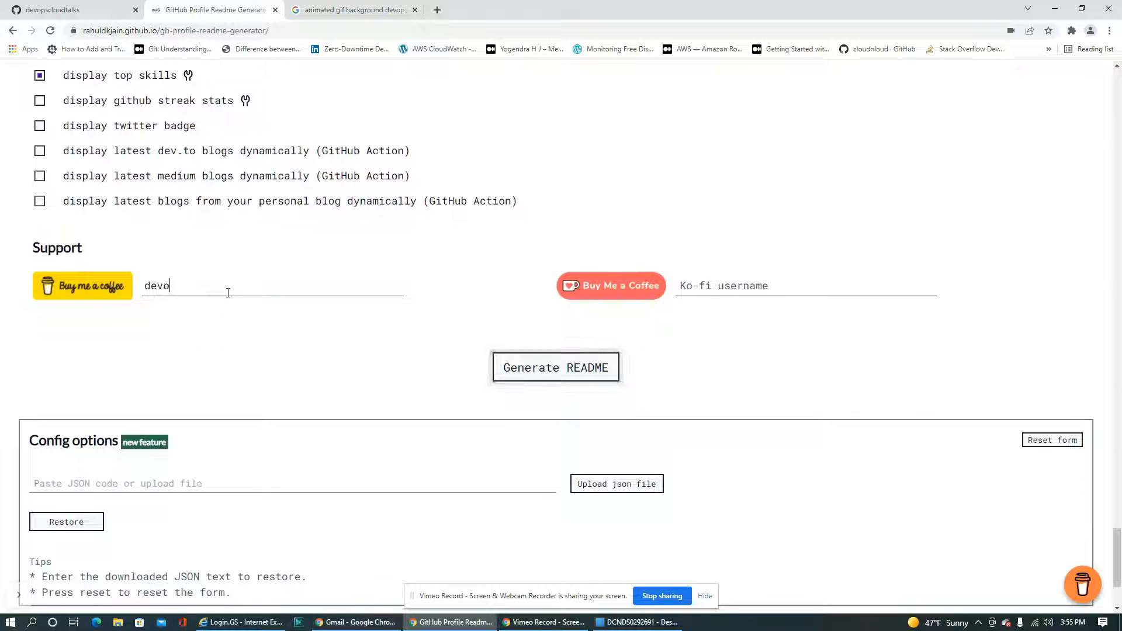
type("pscloudtalks")
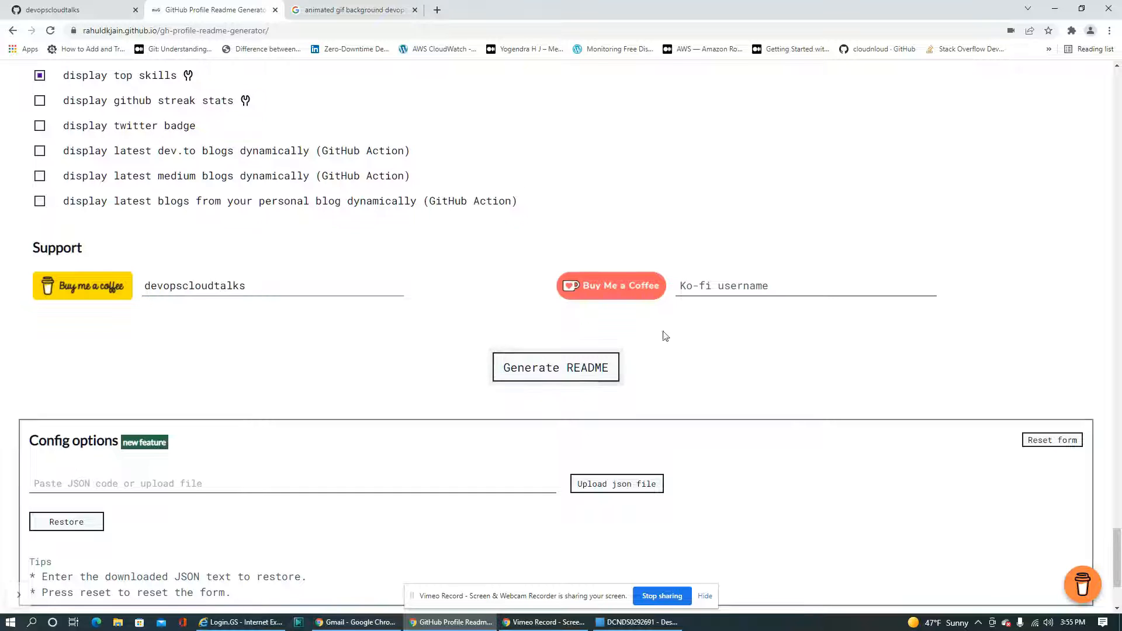
Generate the README from the completed form and look over the resulting markdown
scroll(601, 368, "down", 2)
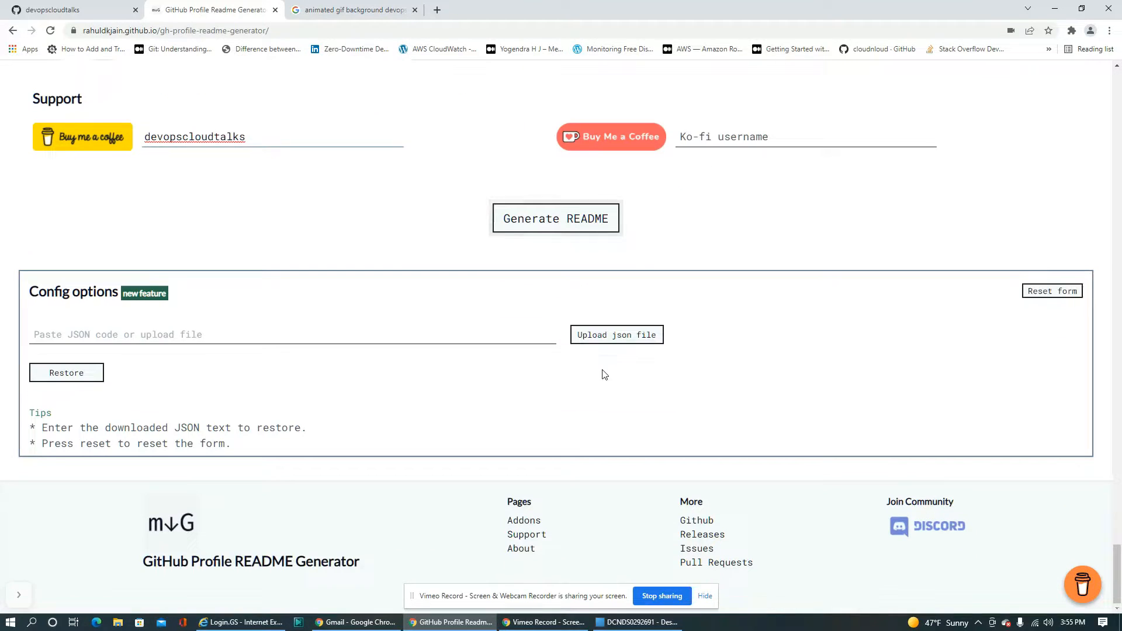
left_click(536, 231)
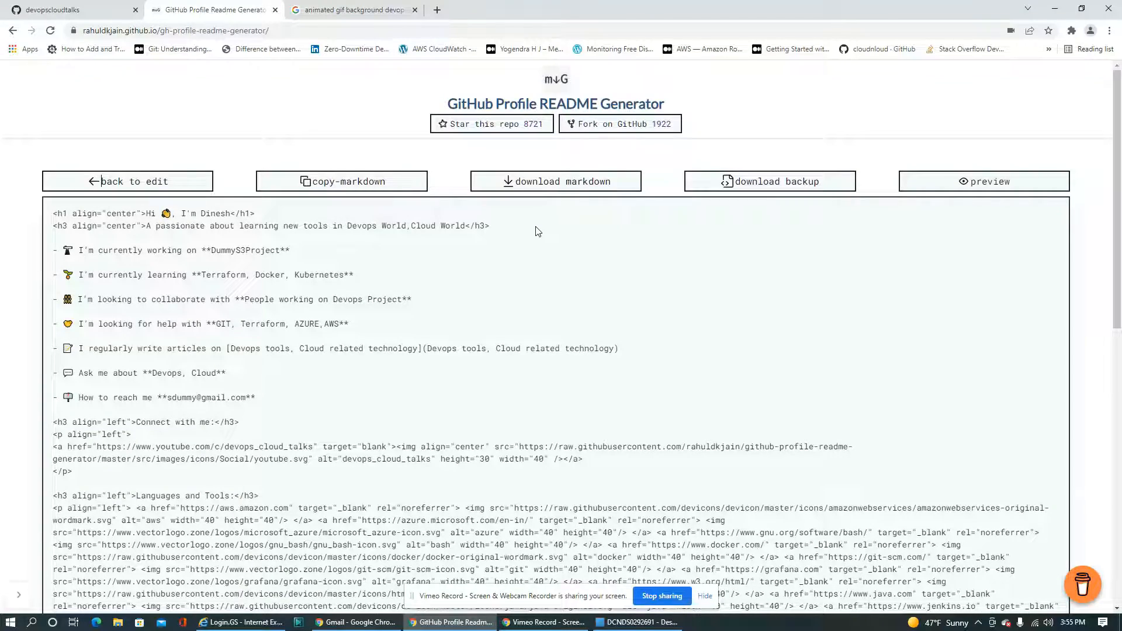
scroll(554, 407, "down", 9)
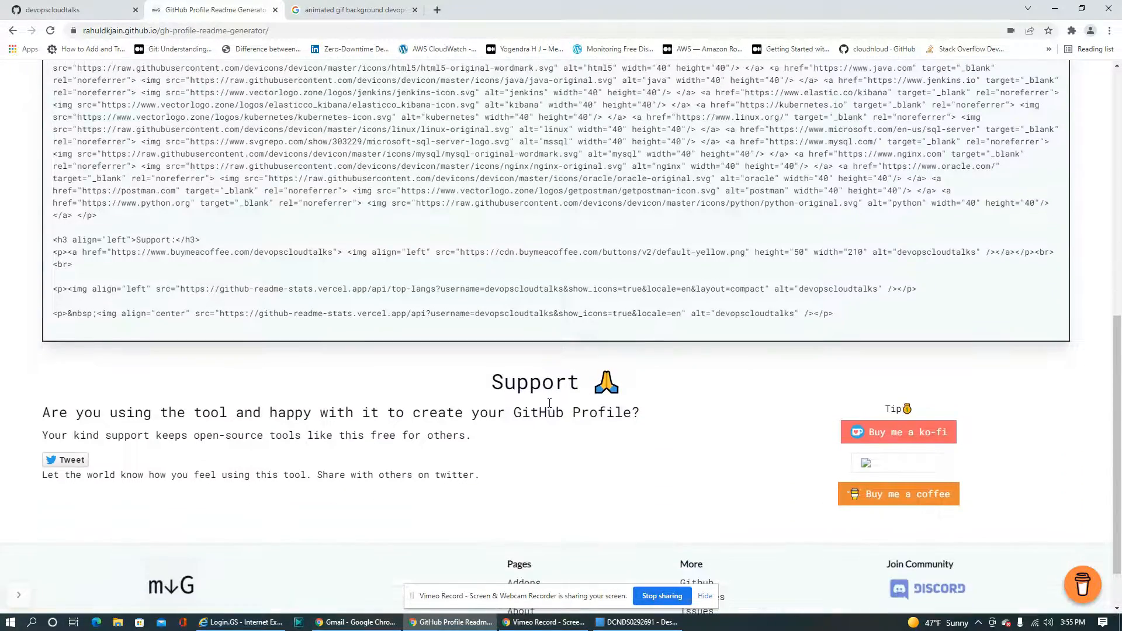
scroll(544, 405, "up", 8)
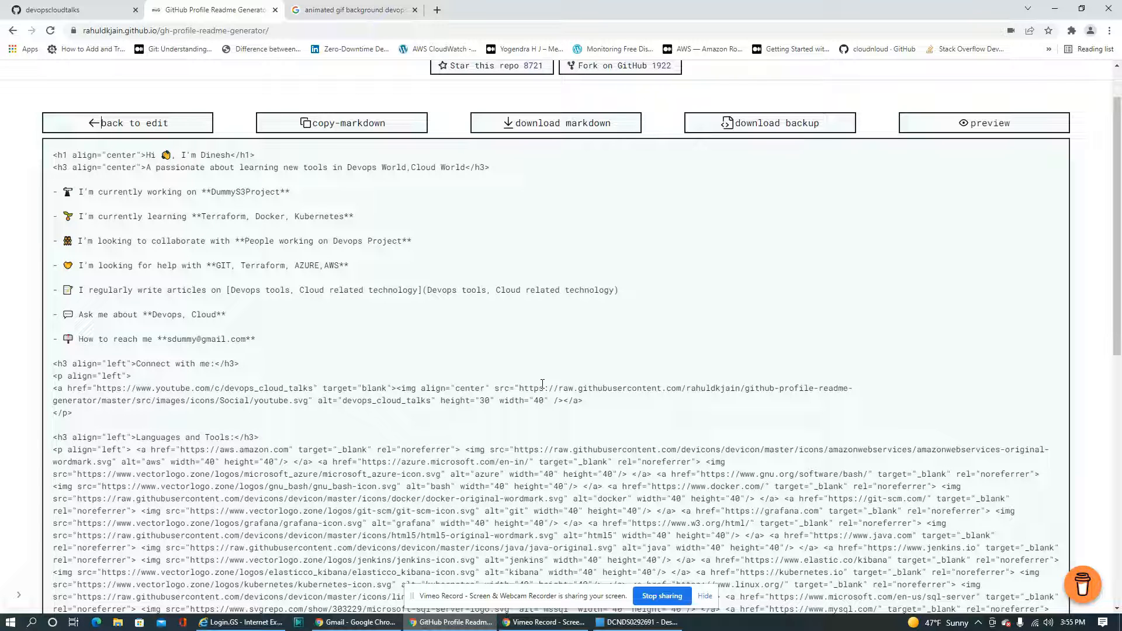
Copy the entire generated README markdown, from the greeting heading through the final GitHub stats line
left_click(300, 327)
key("ctrl+a")
left_click(247, 244)
left_click_drag(53, 154, 211, 430)
scroll(690, 491, "down", 9)
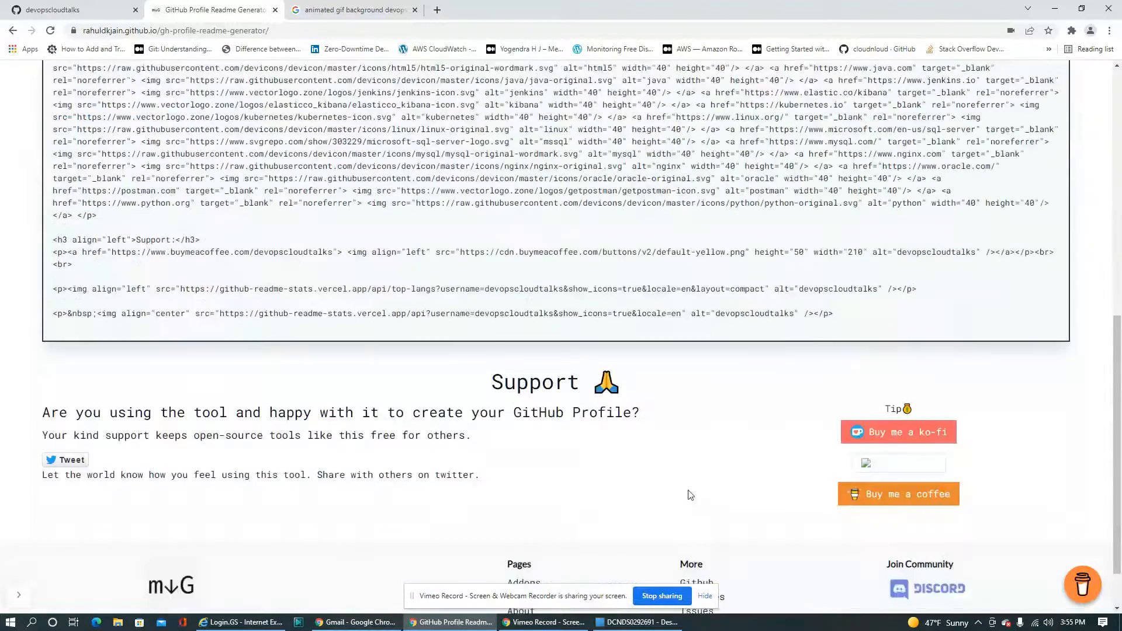
left_click(857, 251, "shift")
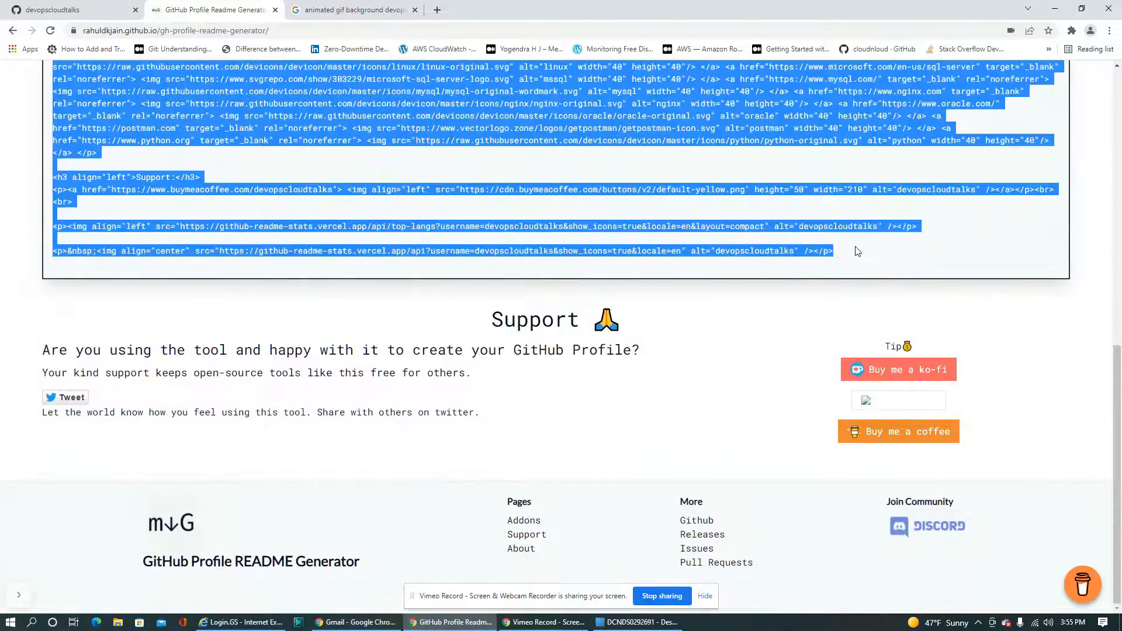
Open the devopscloudtalks profile README.md for editing on GitHub and replace its whole default content with the copied markdown
left_click(64, 9)
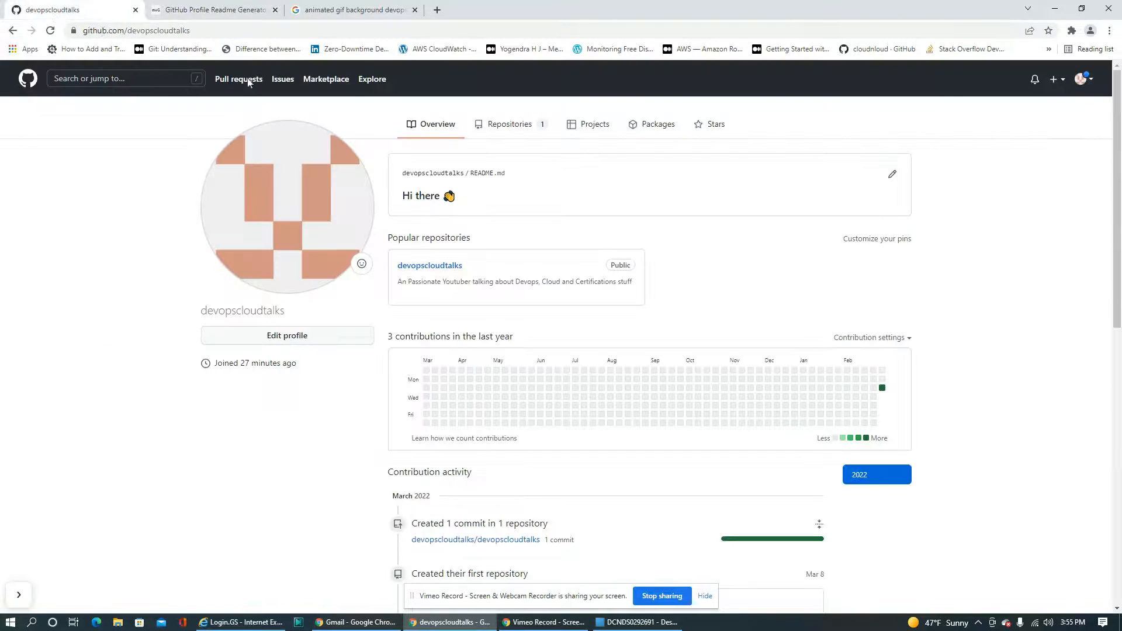
left_click(892, 174)
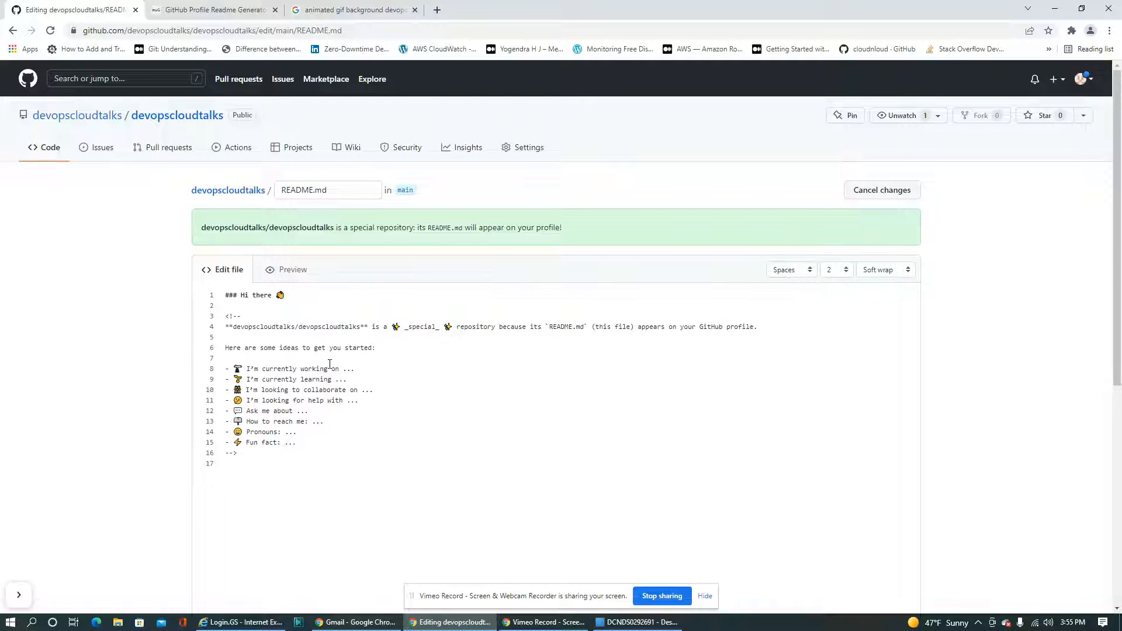
left_click_drag(245, 463, 219, 301)
key("BackSpace")
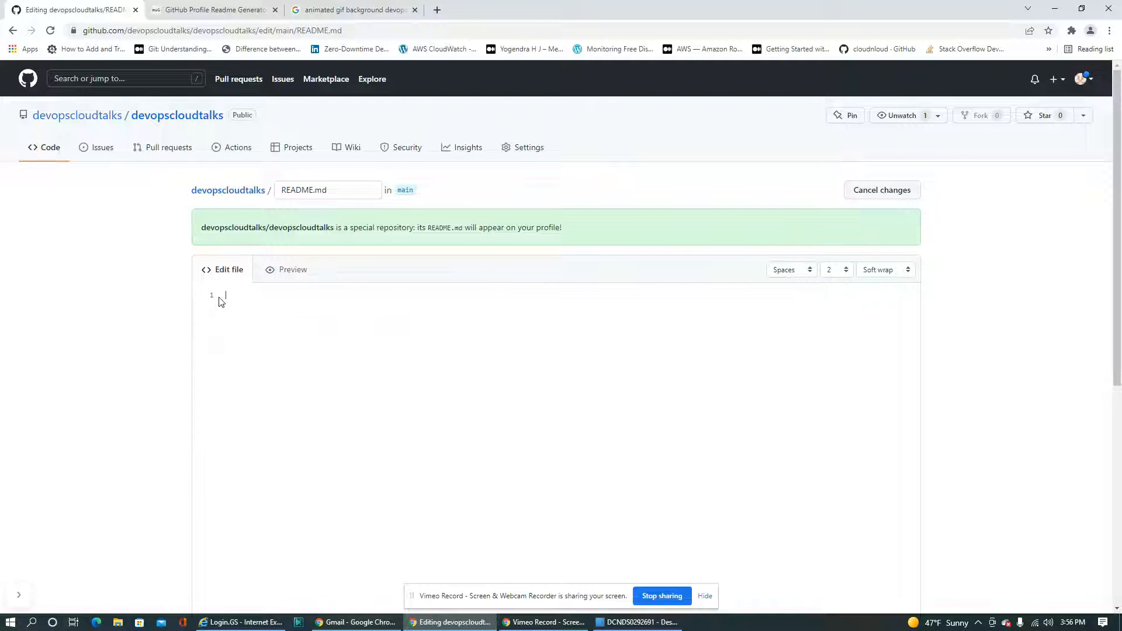
key("ctrl+v")
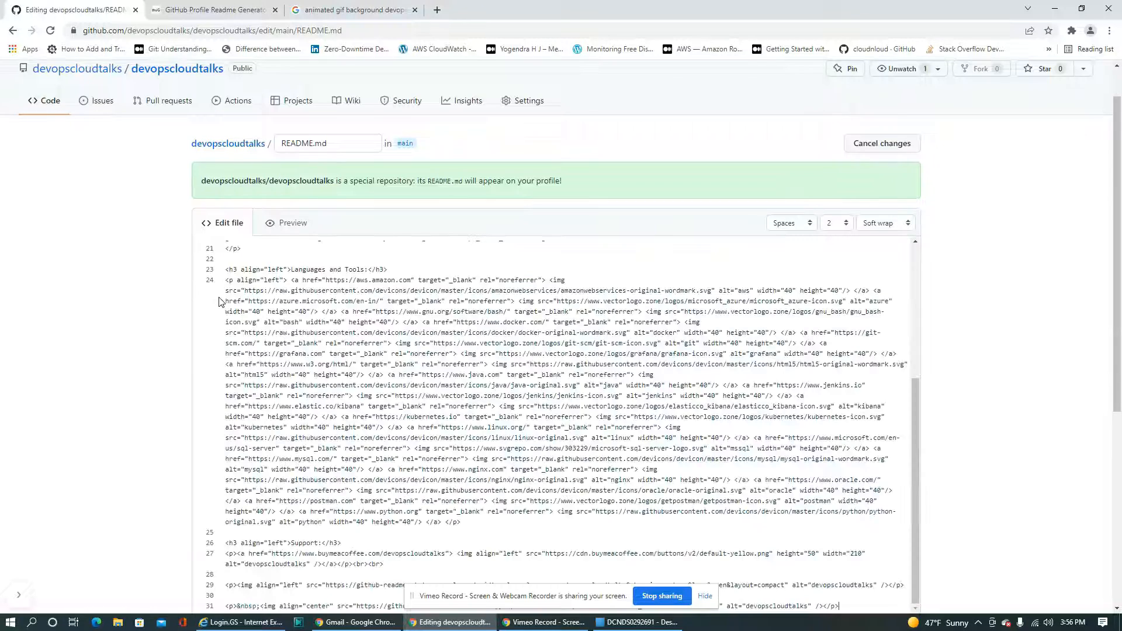
Insert an empty line in README.md directly below the tagline heading about learning new DevOps and cloud tools
scroll(369, 328, "up", 6)
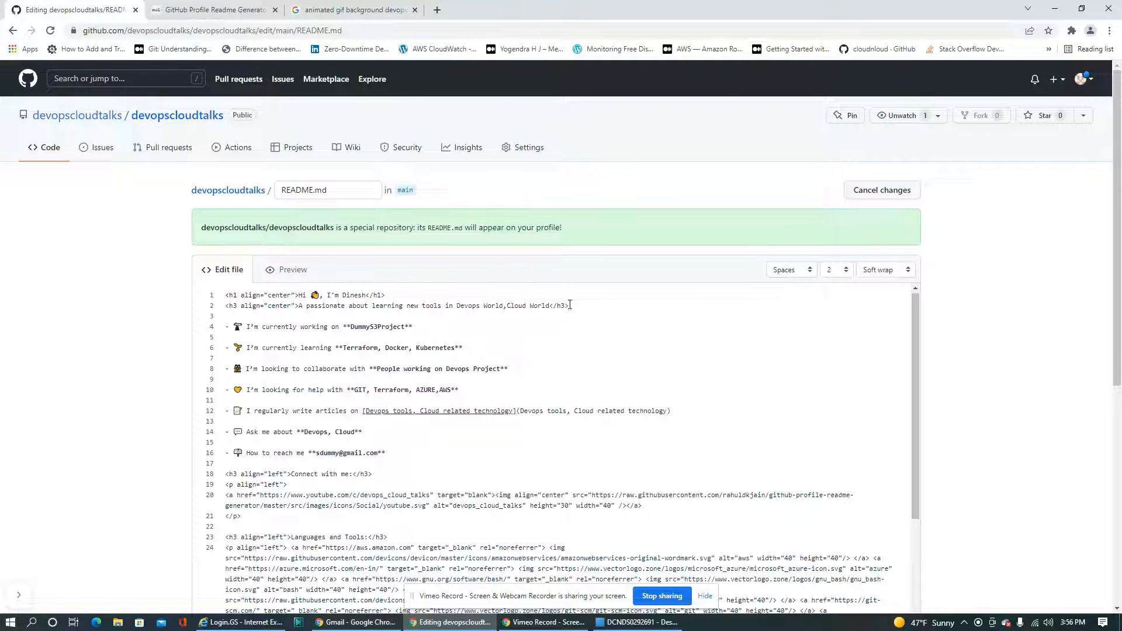
left_click(596, 305)
key("Return")
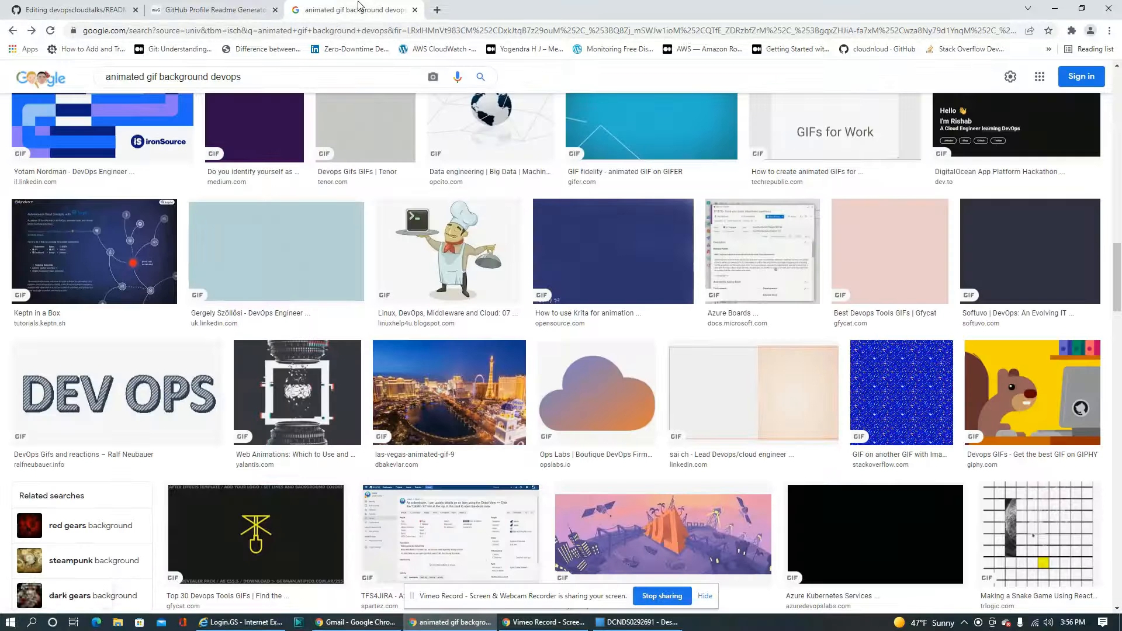
Open the source page of the chef GIF from linuxhelp4u.blogspot.com in the animated DevOps GIF image results
left_click(358, 10)
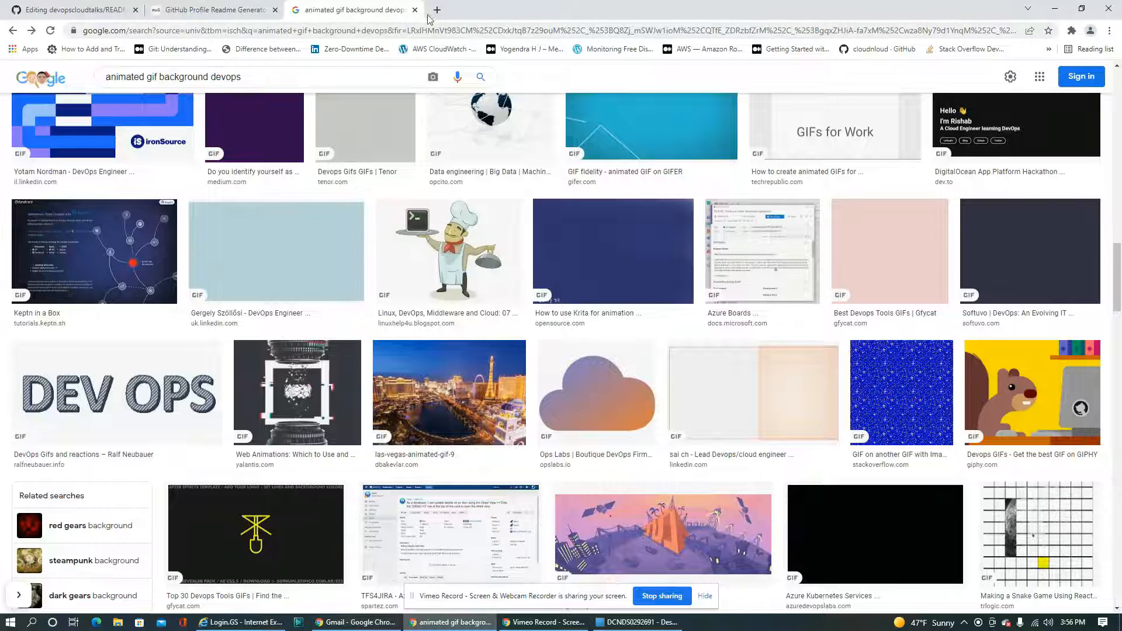
left_click(448, 267)
left_click(871, 214)
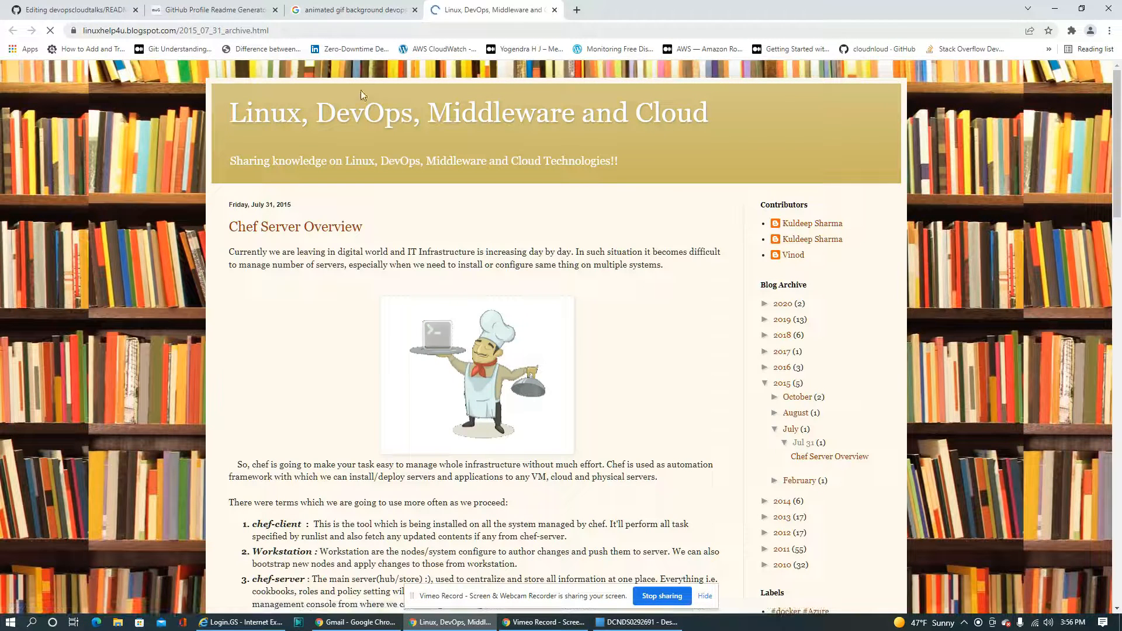
Enlarge the chef image on the blog page, copy the page's URL and paste it into README.md below the tagline heading
left_click(502, 376)
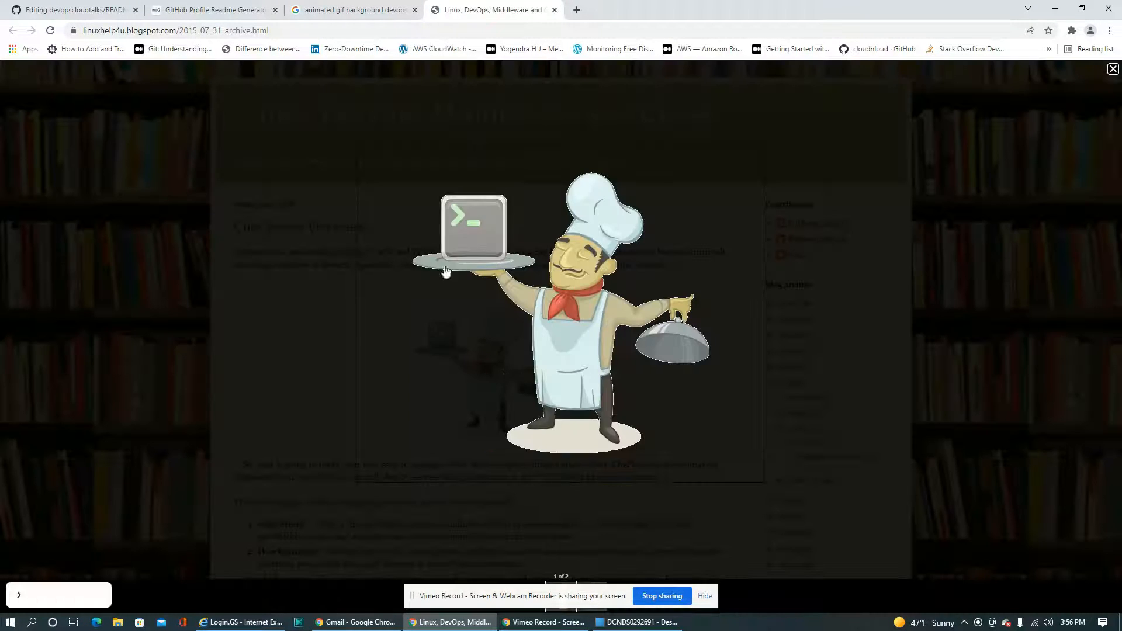
left_click(294, 30)
key("ctrl+c")
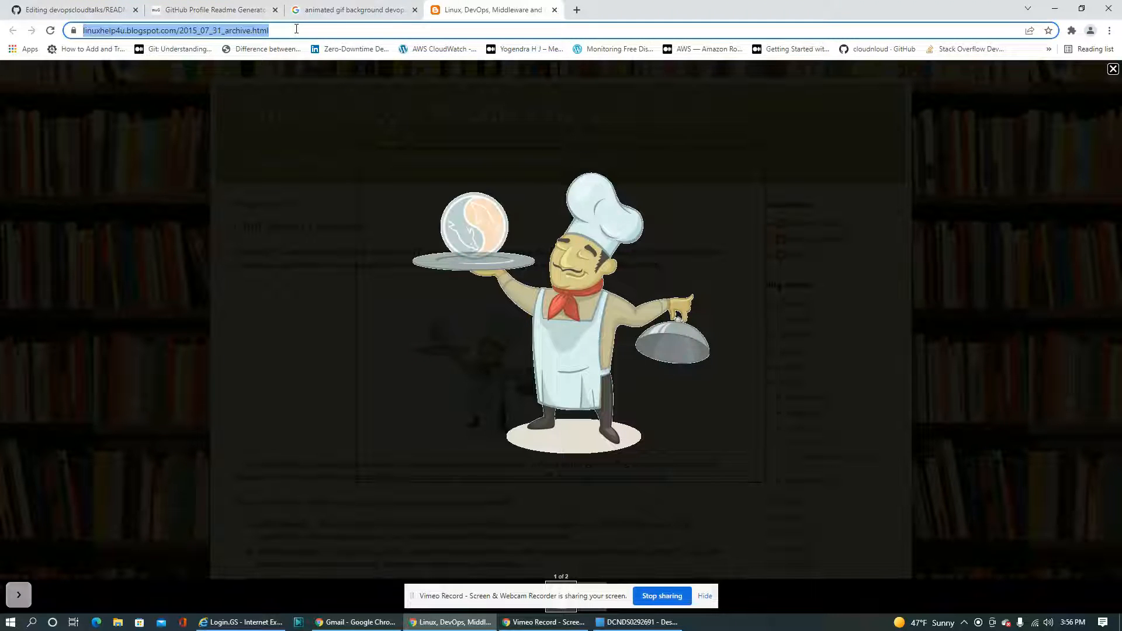
left_click(314, 10)
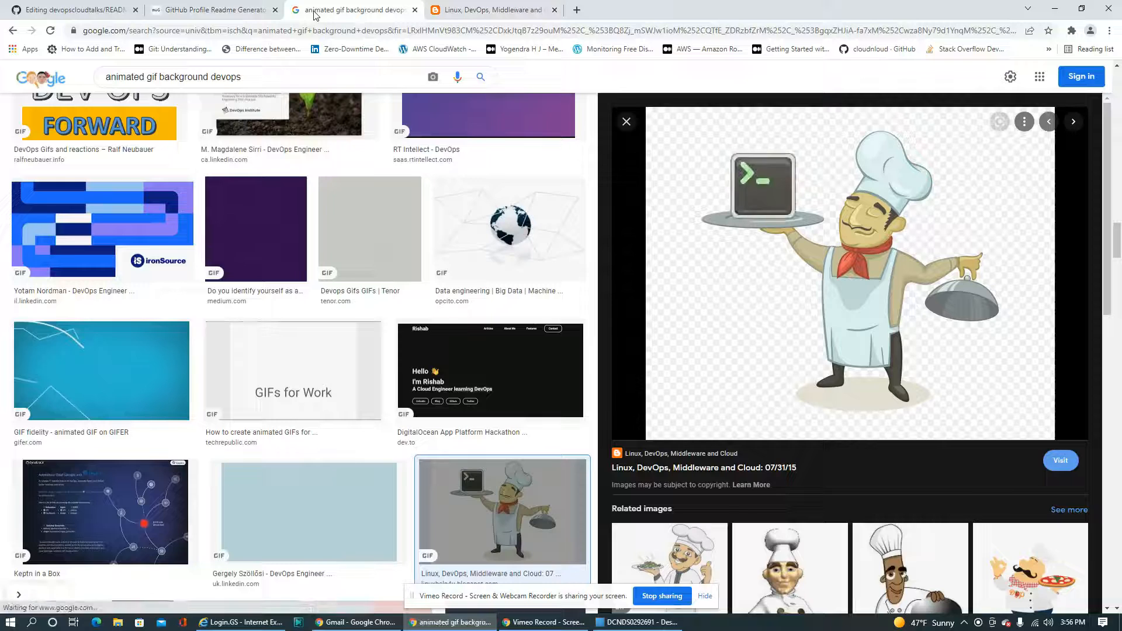
left_click(210, 11)
left_click(76, 10)
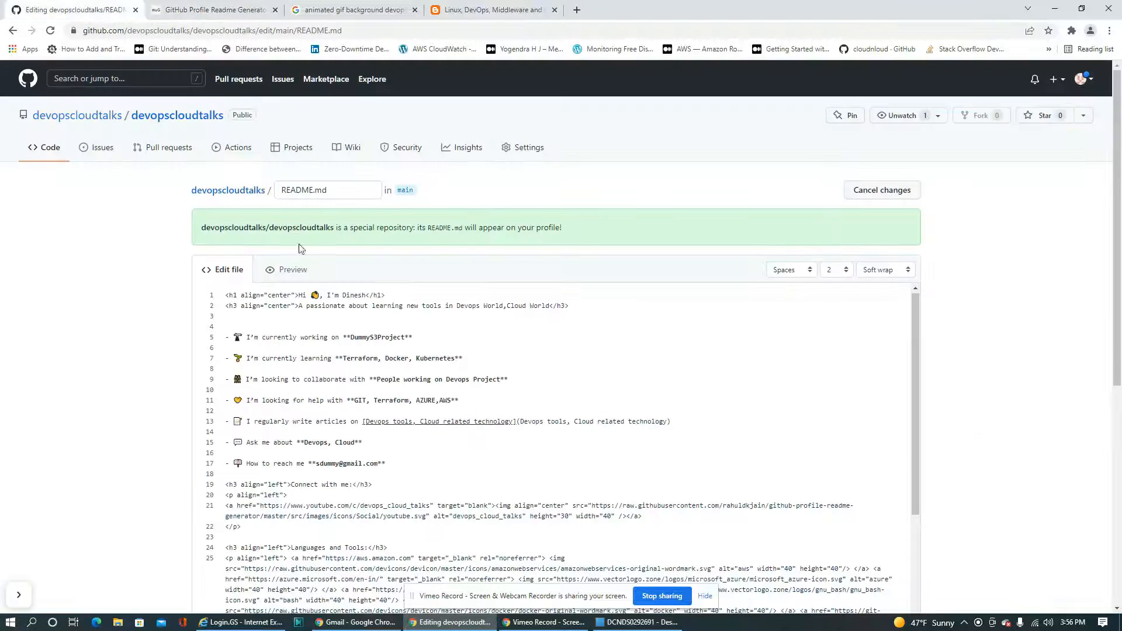
left_click(307, 323)
key("Return")
key("ctrl+v")
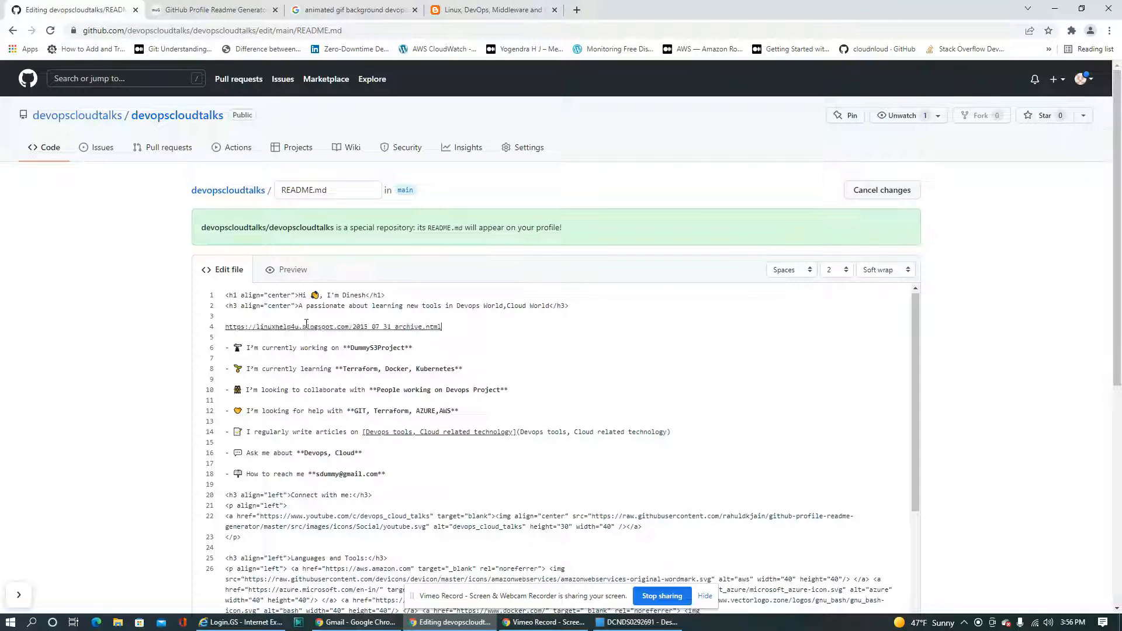
Copy the Docker img tag from the Languages and Tools section and paste it on a new line directly below the tagline heading
scroll(296, 526, "down", 1)
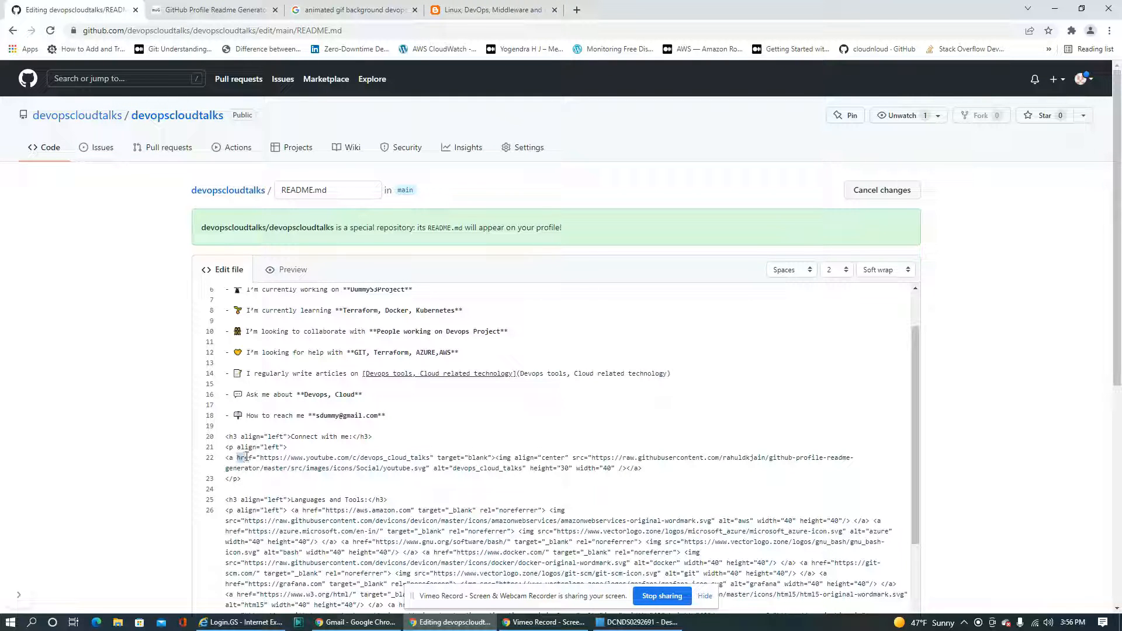
left_click_drag(246, 457, 388, 458)
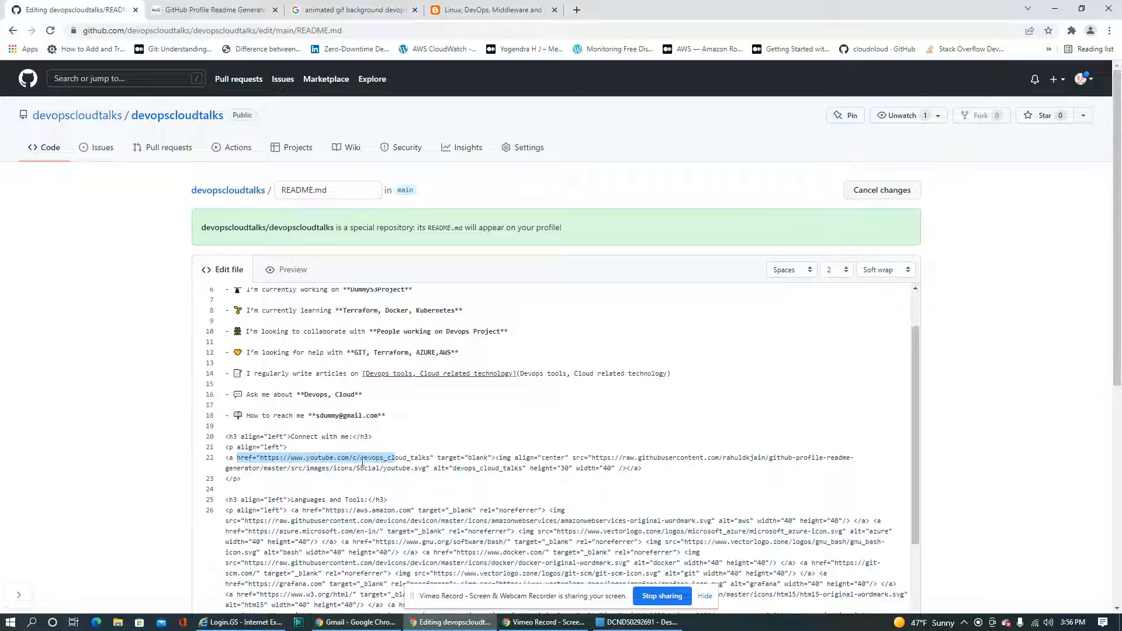
scroll(347, 484, "down", 2)
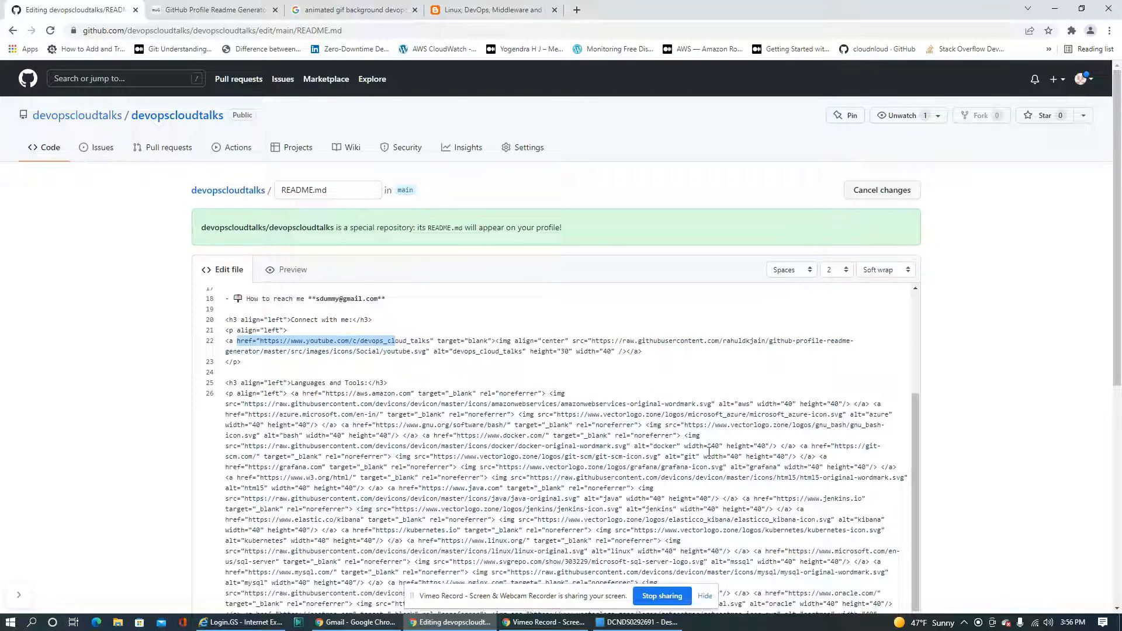
left_click(686, 435)
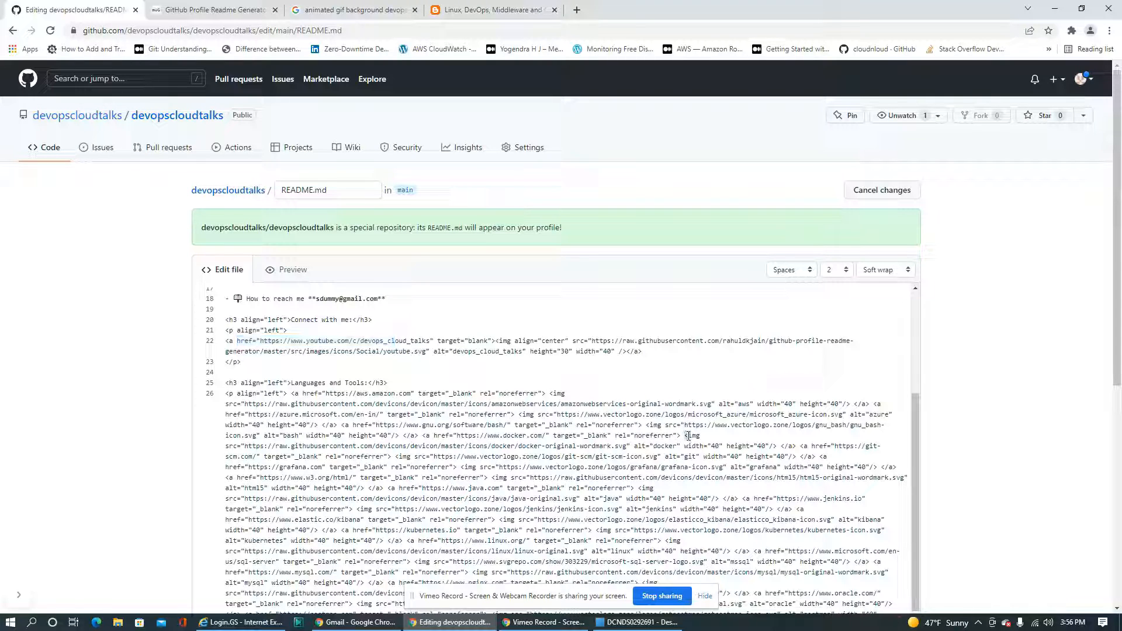
left_click_drag(687, 436, 633, 449)
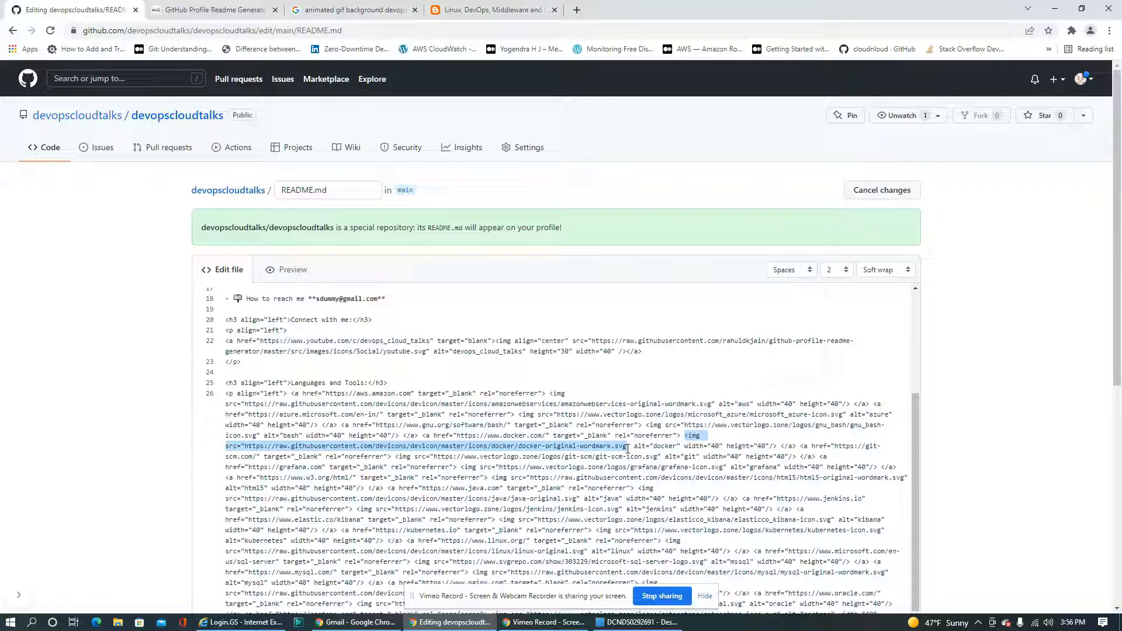
left_click_drag(627, 448, 777, 447)
key("ctrl+c")
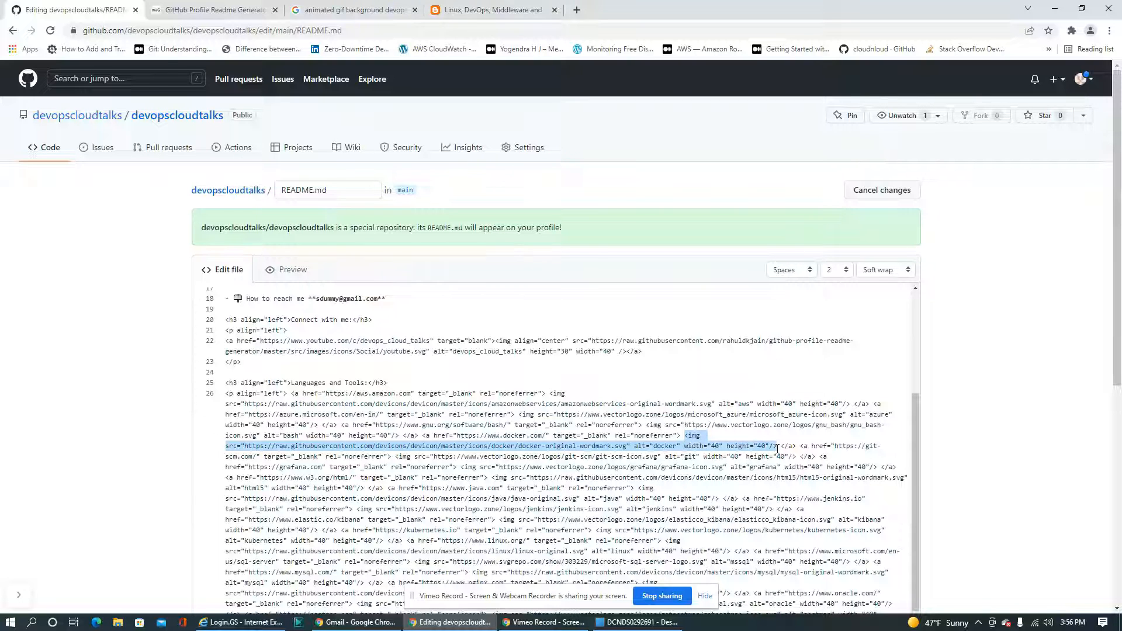
scroll(284, 348, "up", 3)
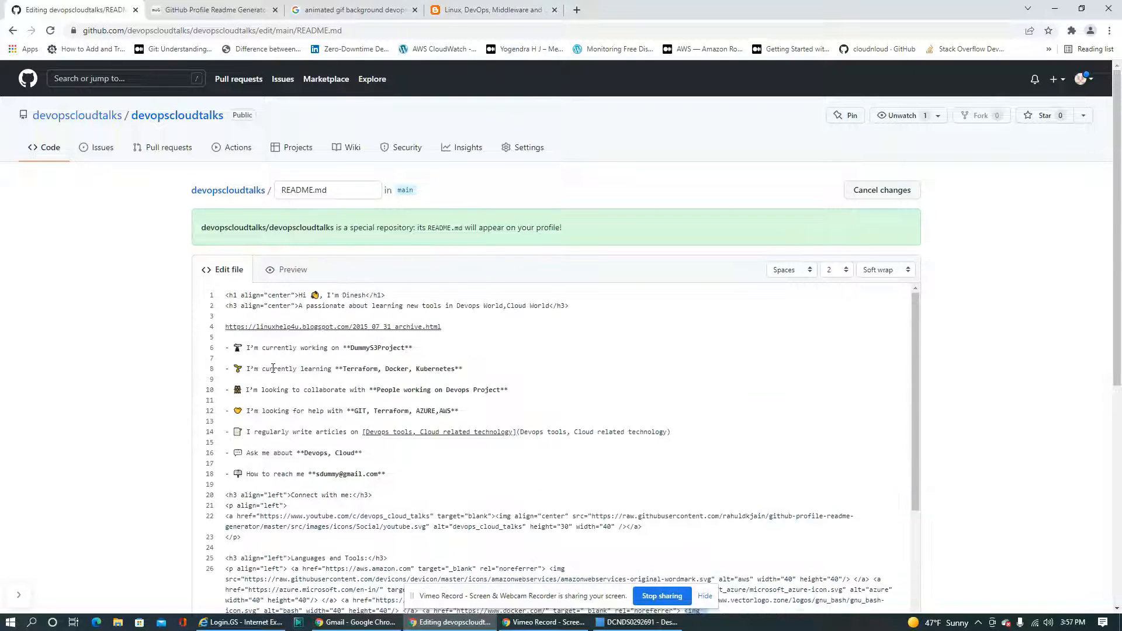
key("Return")
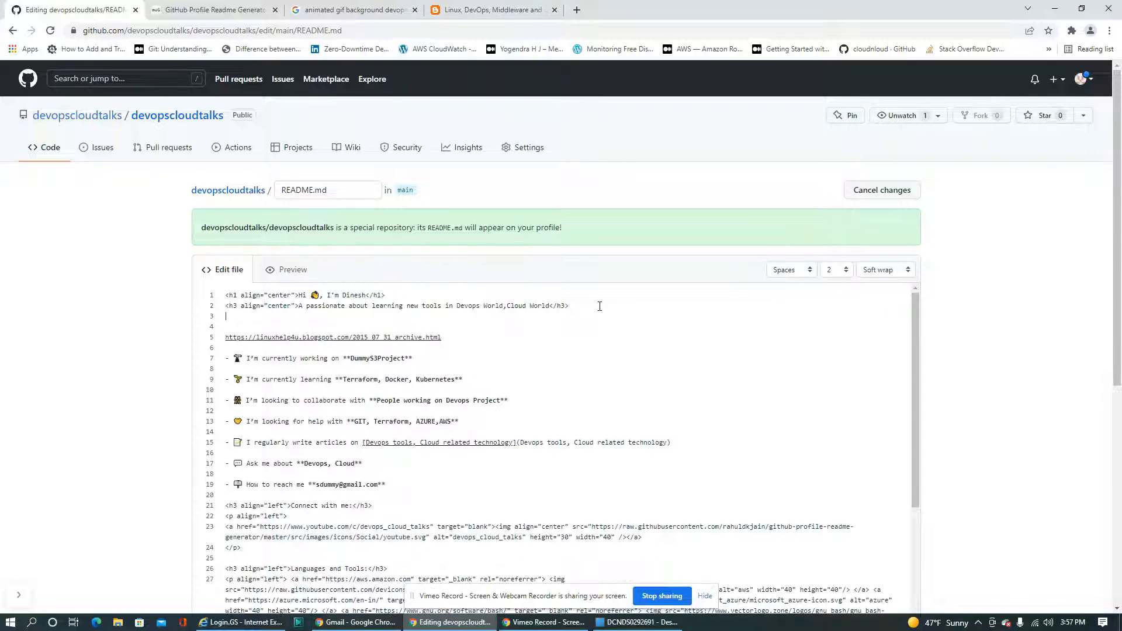
key("ctrl+v")
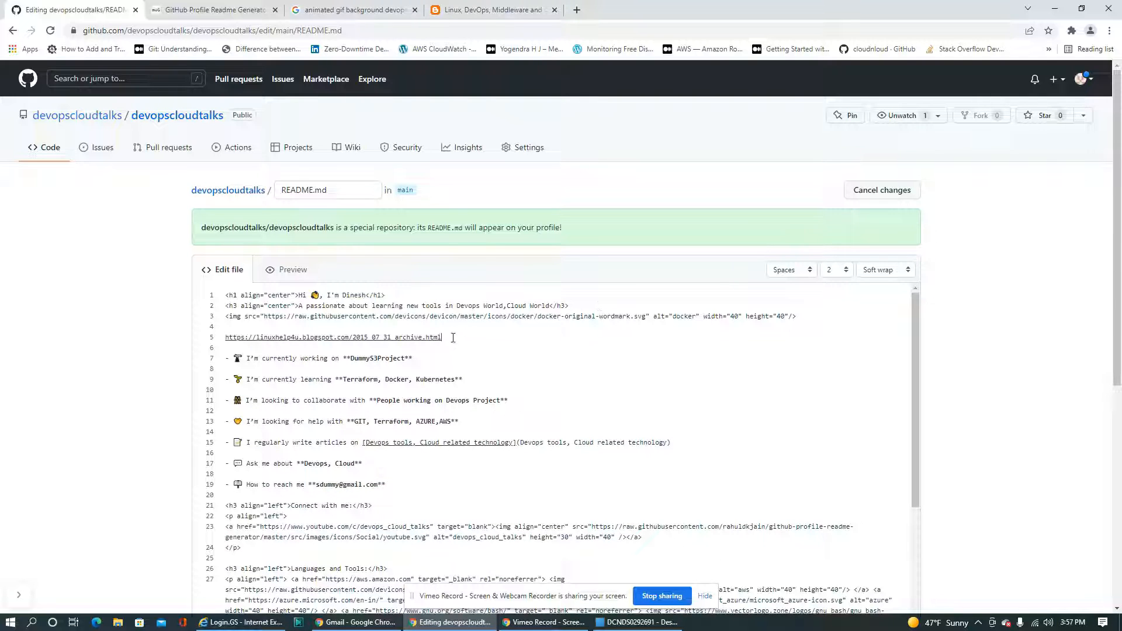
Cut the standalone linuxhelp4u.blogspot.com URL and paste it over the image address in the new img tag's src attribute
left_click_drag(453, 338, 227, 341)
key("ctrl+c")
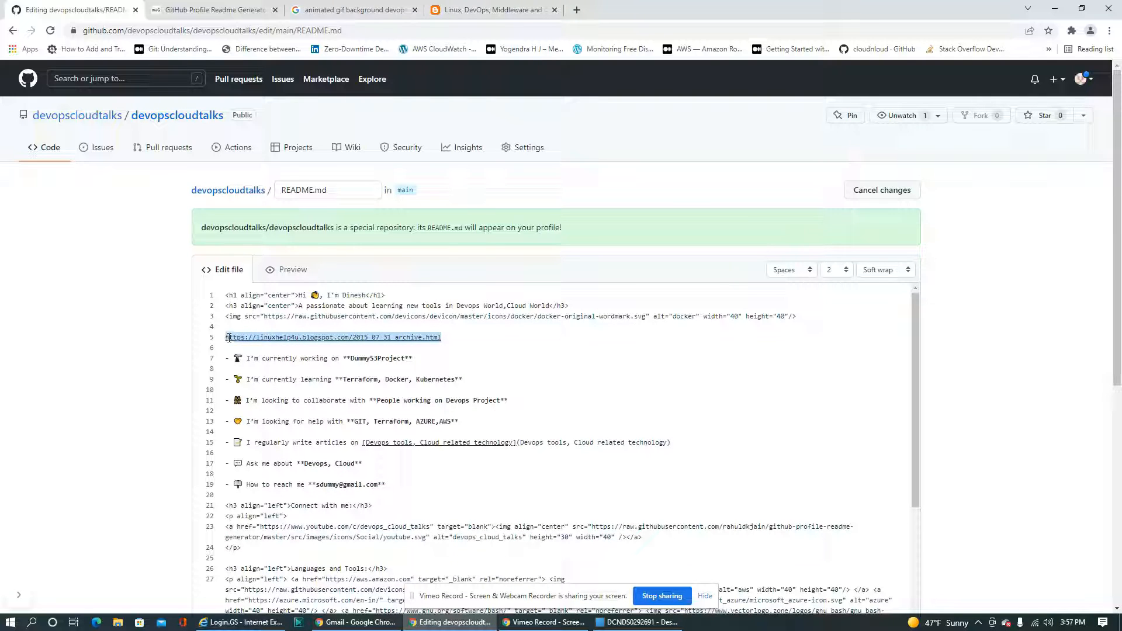
key("Delete")
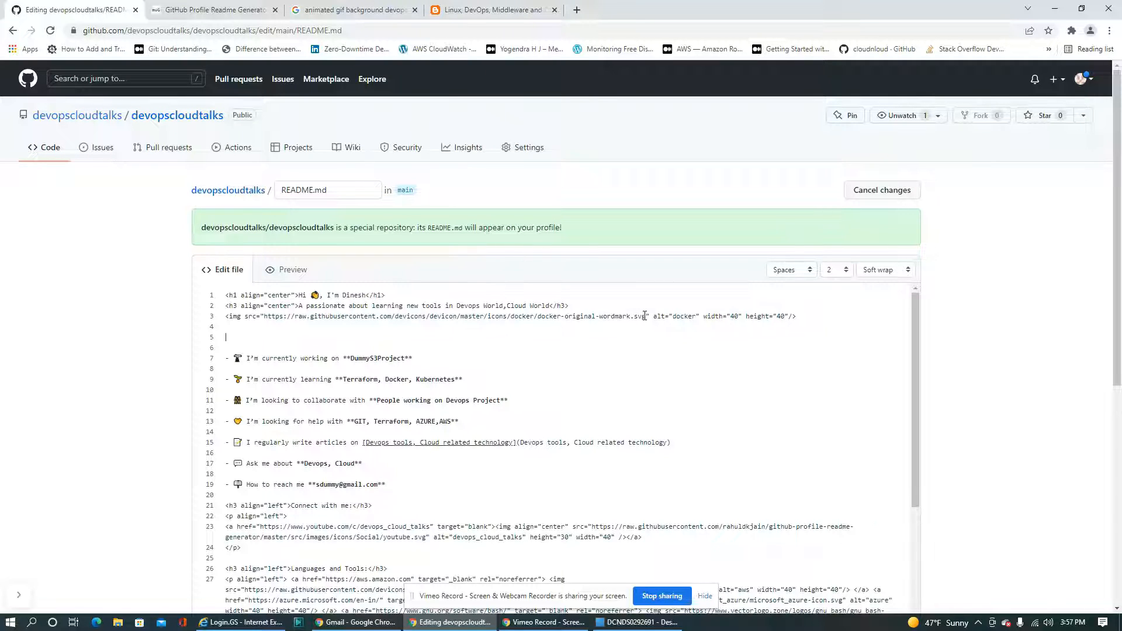
left_click_drag(646, 318, 266, 317)
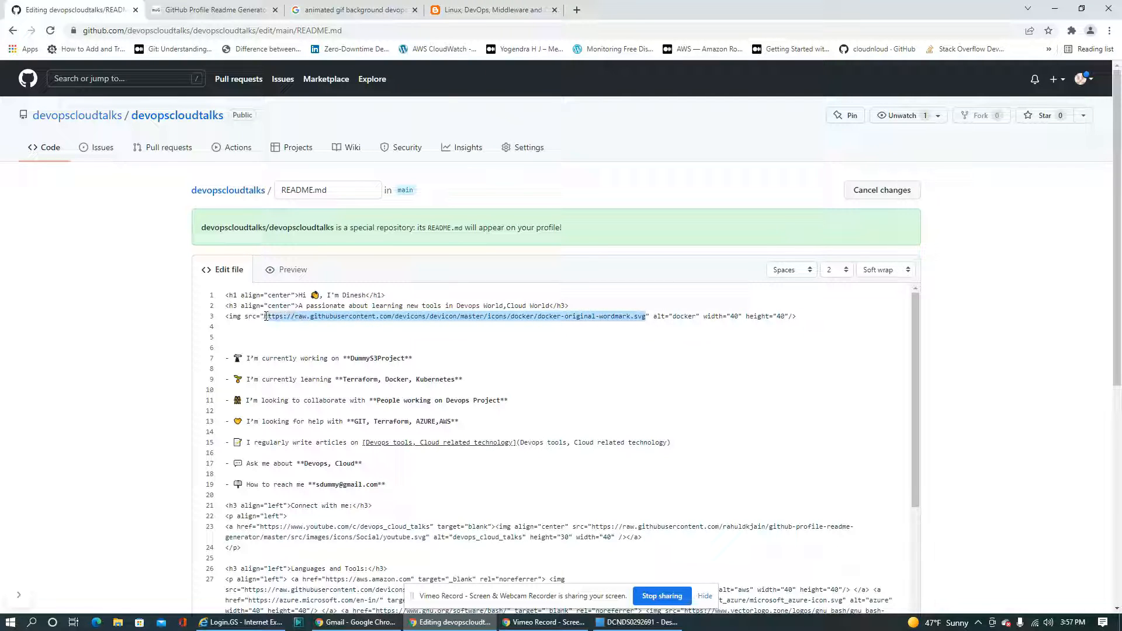
key("ctrl+v")
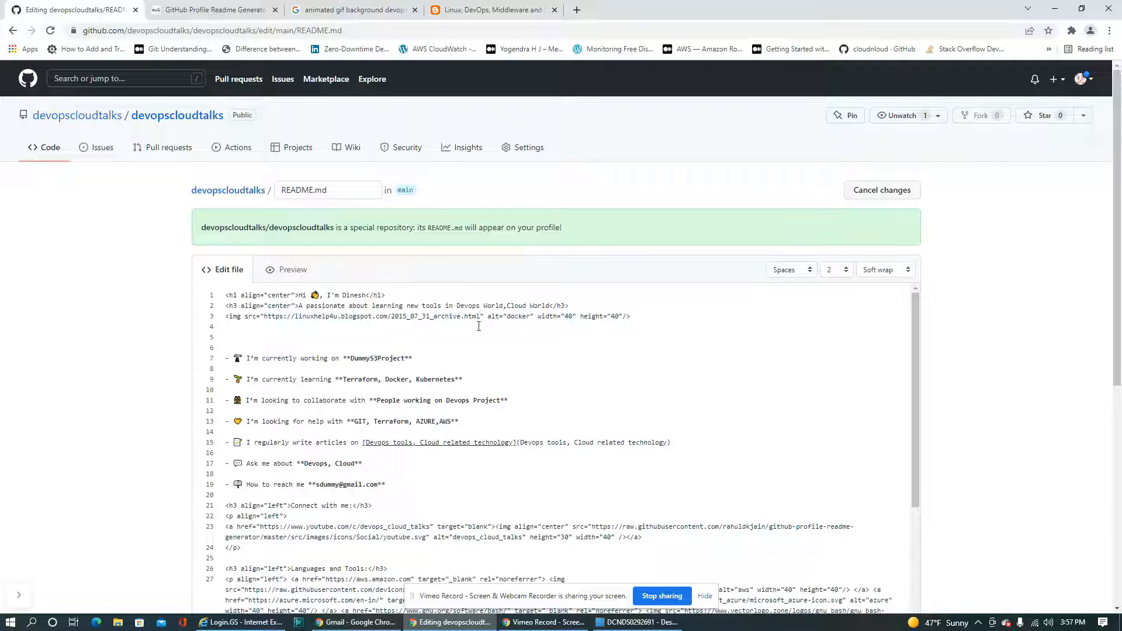
Remove the alt="docker" attribute from the new img tag and delete the two surplus blank lines below it
left_click_drag(488, 315, 527, 316)
key("BackSpace")
key("Delete")
key("Delete")
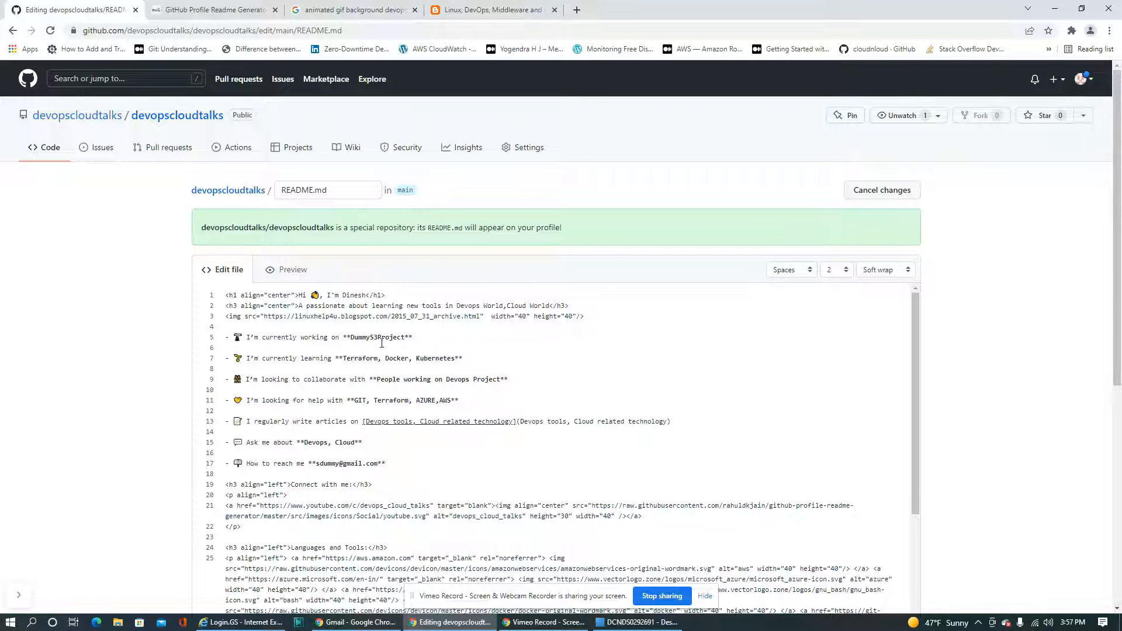
Commit the README.md changes directly to the main branch with the default message
scroll(381, 343, "down", 4)
scroll(608, 379, "down", 6)
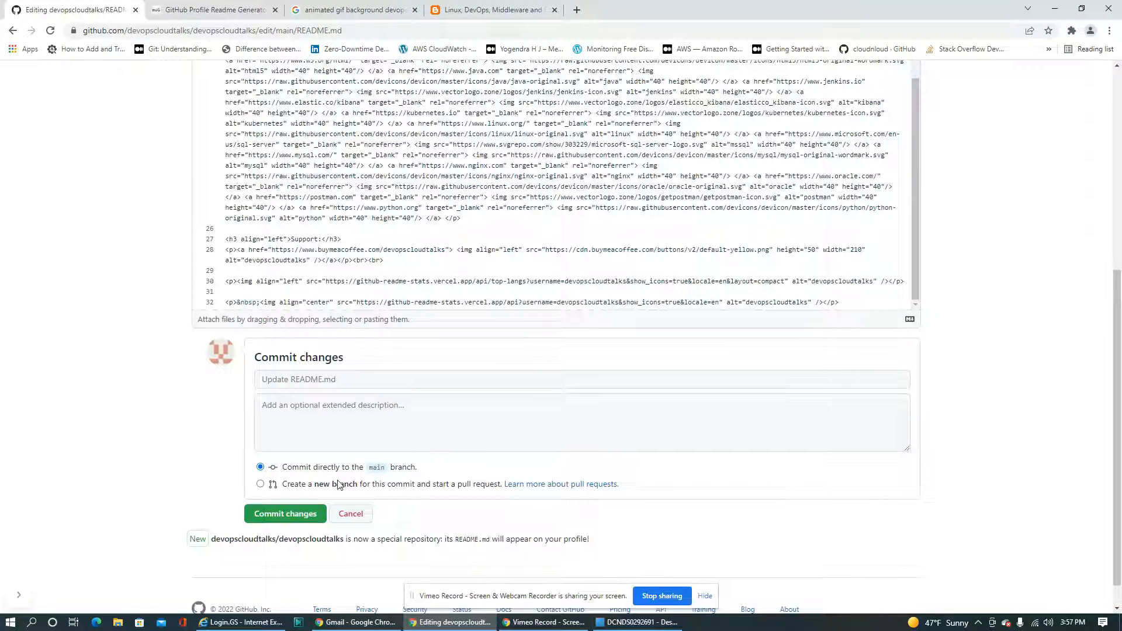
left_click(280, 516)
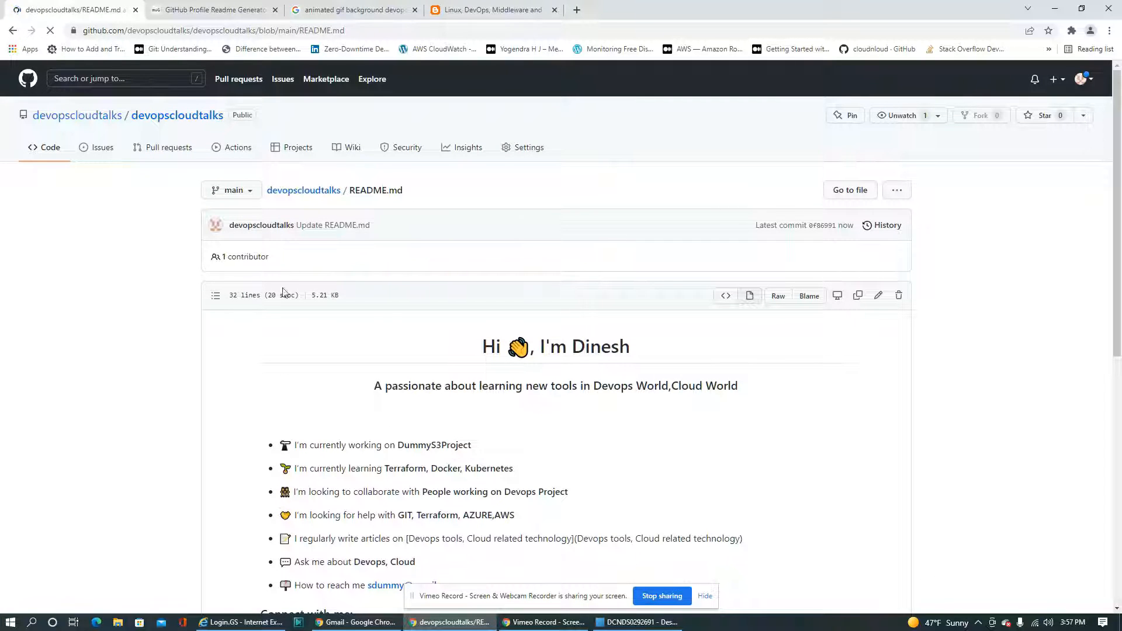
Review the rendered README from the heading to the GitHub stats, and open the image below the tagline to check its link
scroll(503, 278, "down", 5)
scroll(503, 277, "up", 2)
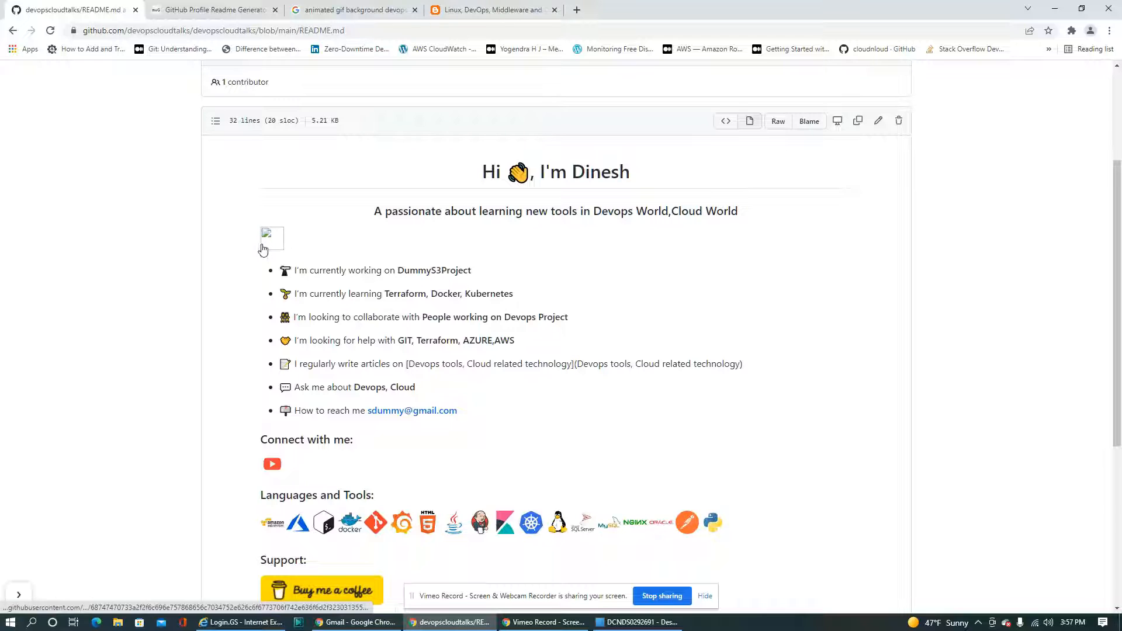
scroll(659, 250, "down", 4)
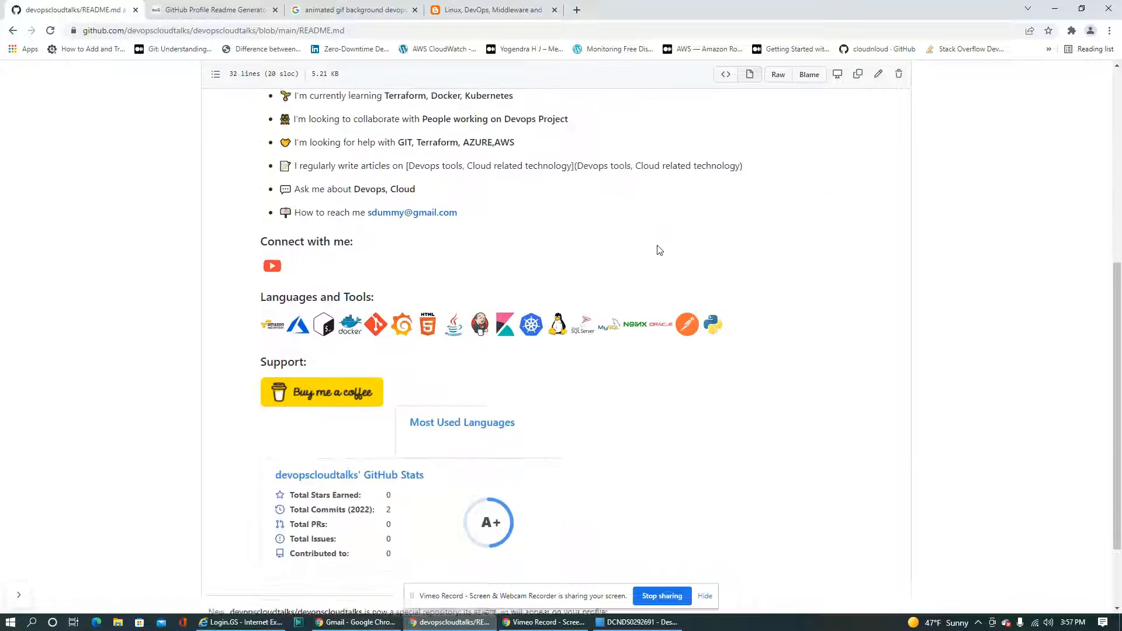
scroll(659, 250, "down", 1)
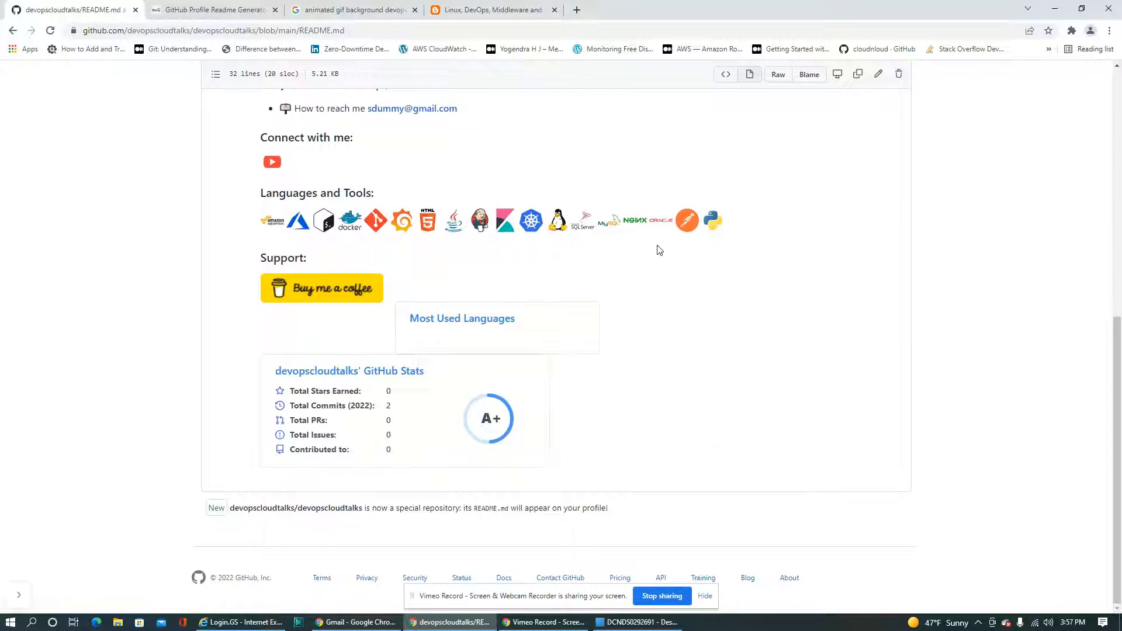
scroll(659, 248, "up", 5)
left_click(272, 227)
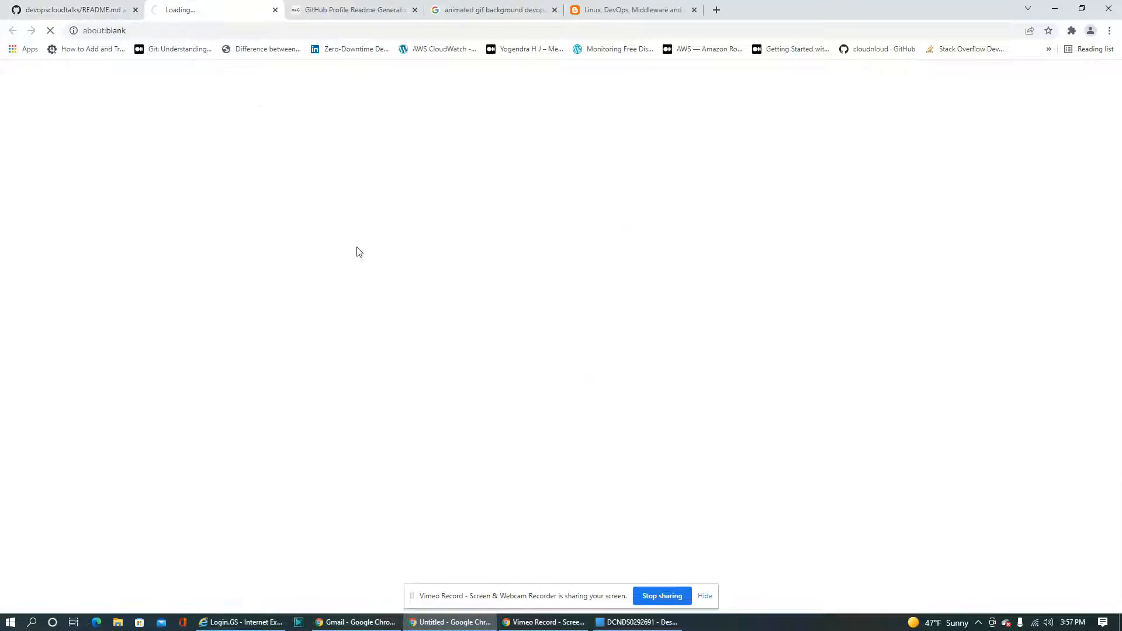
left_click(88, 13)
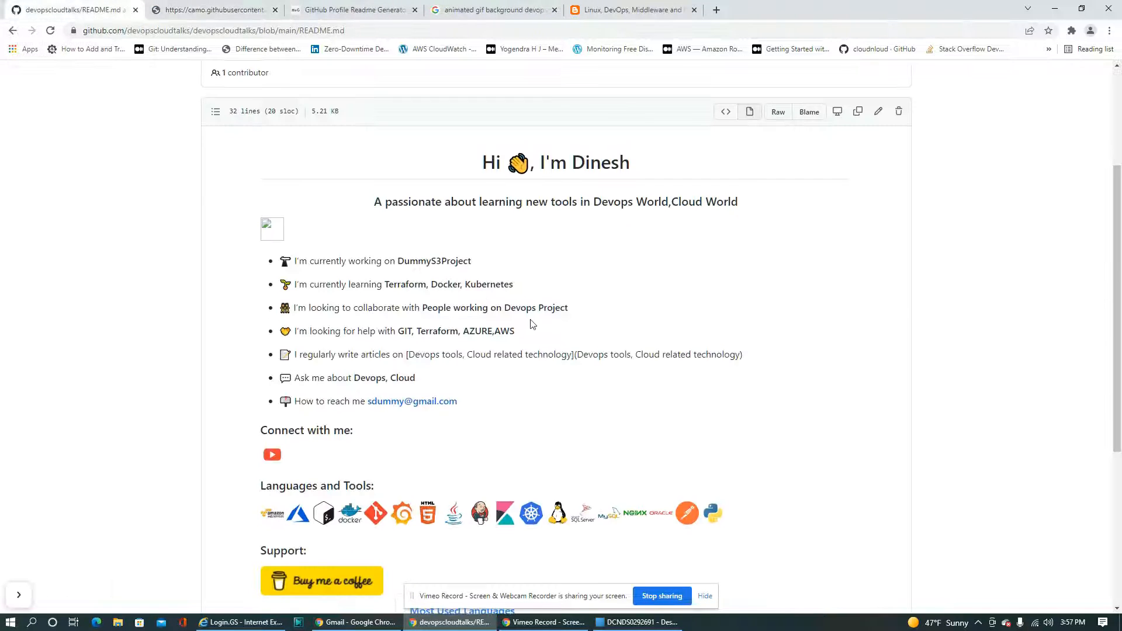
Reopen the committed README.md for editing
scroll(844, 327, "up", 3)
left_click(879, 297)
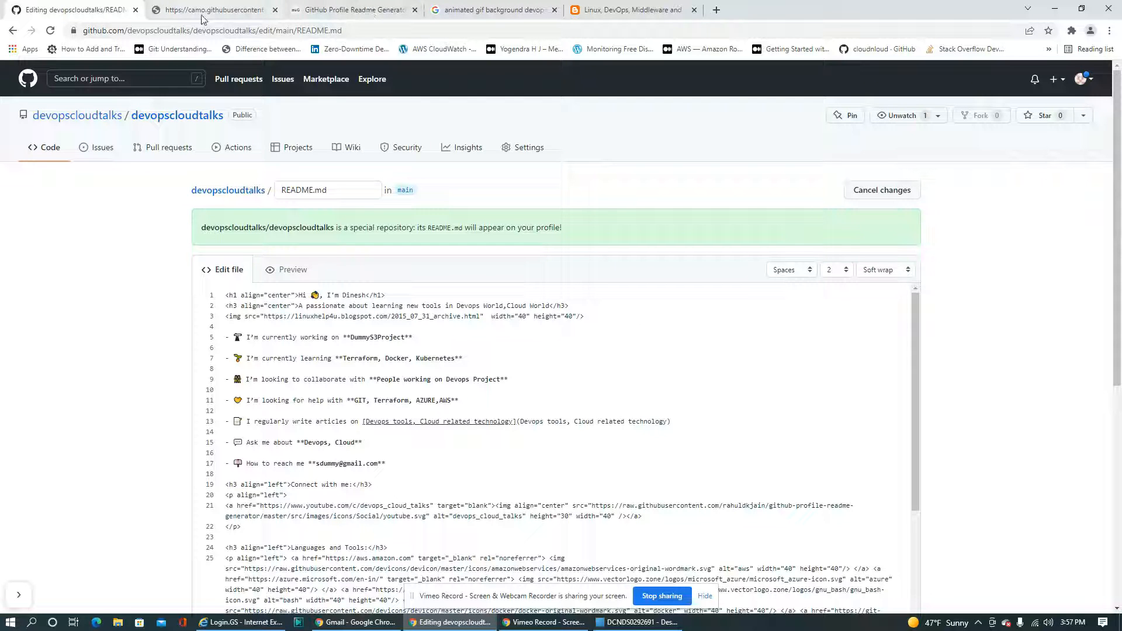
Switch to the Google image results, open the source page of GIPHY's squirrel DevOps GIF, and close that page again
left_click(485, 10)
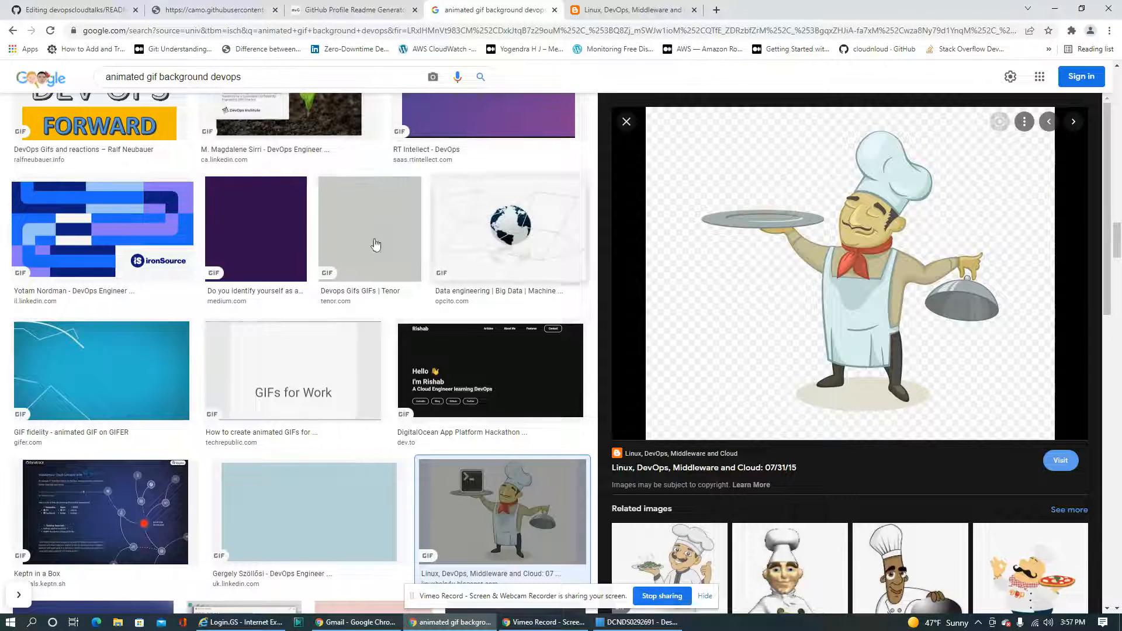
scroll(470, 347, "down", 8)
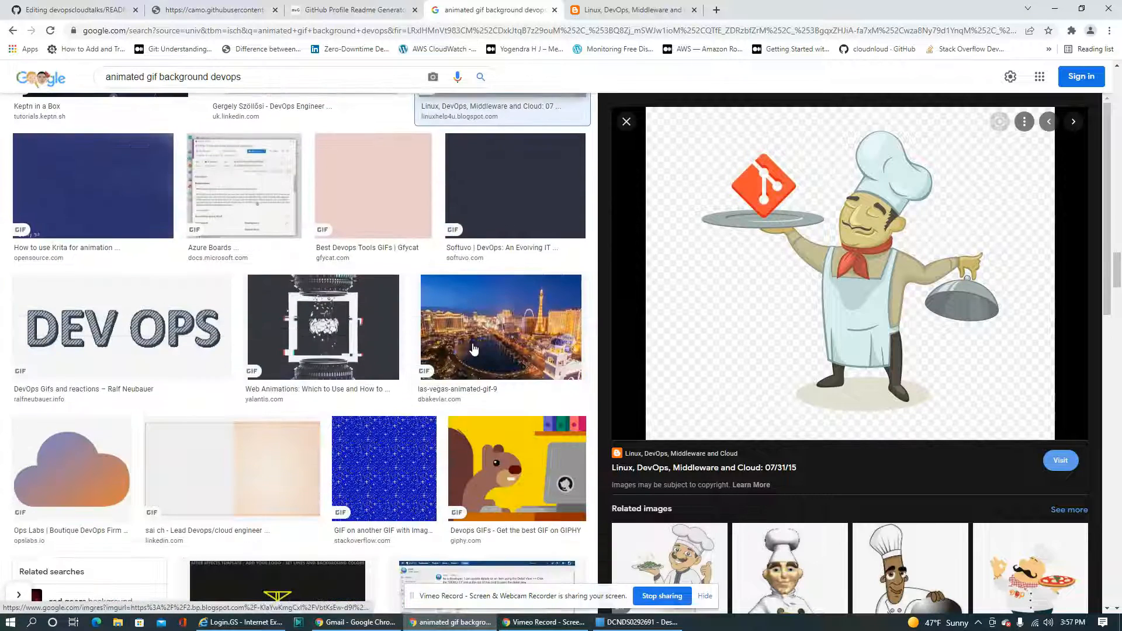
scroll(497, 316, "down", 3)
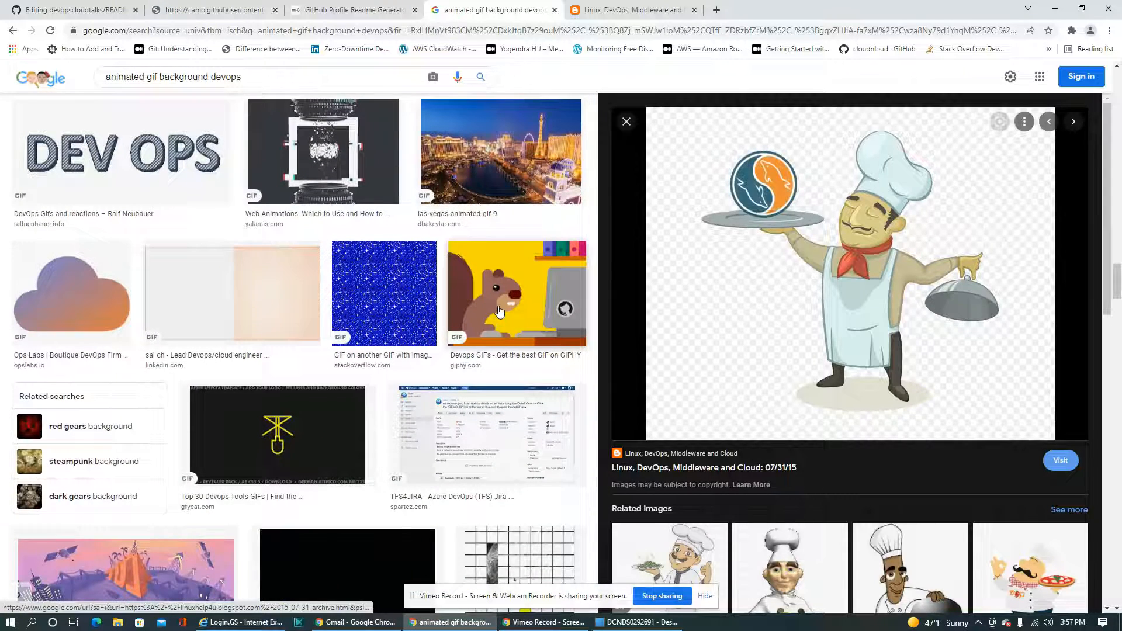
left_click(499, 312)
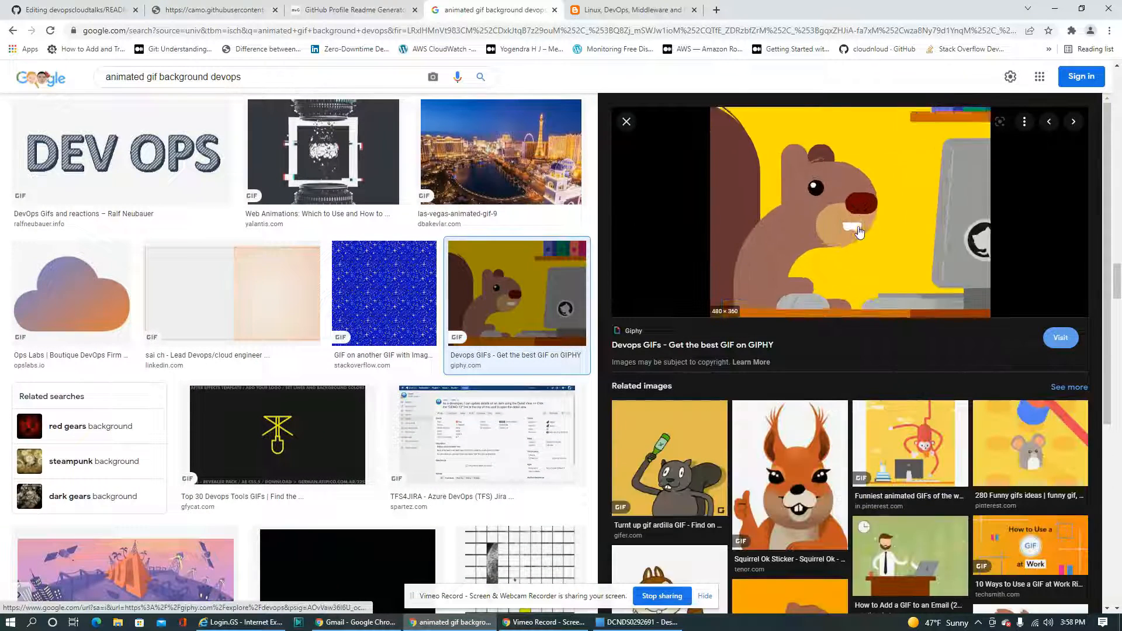
left_click(859, 233)
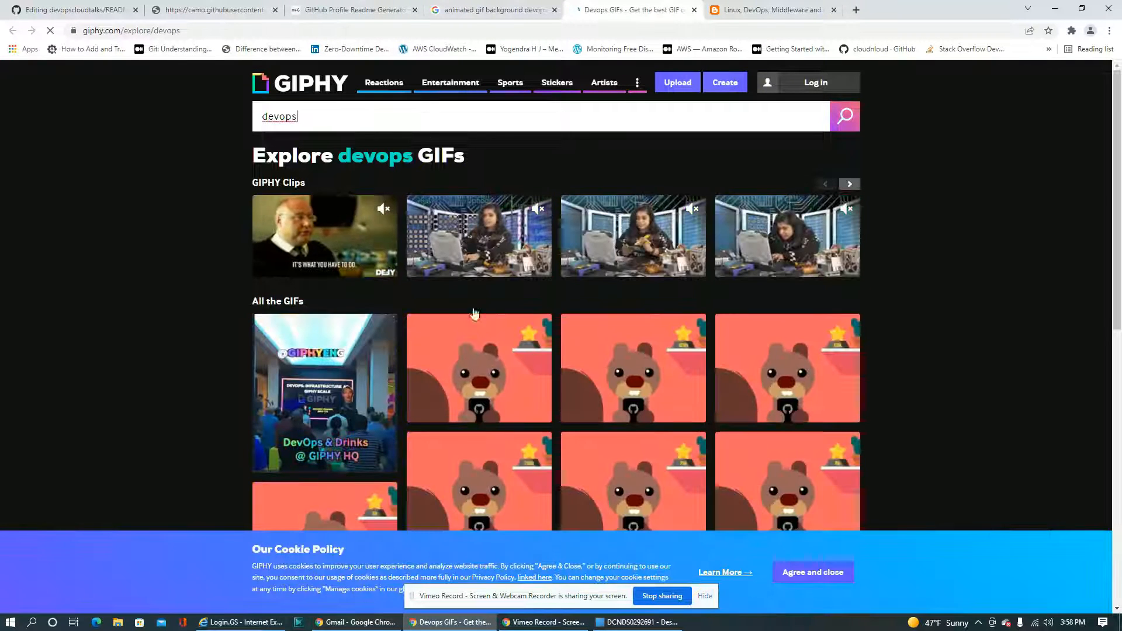
left_click(692, 11)
Look through further results of the animated DevOps GIF search for an image that suits the README
scroll(432, 335, "down", 5)
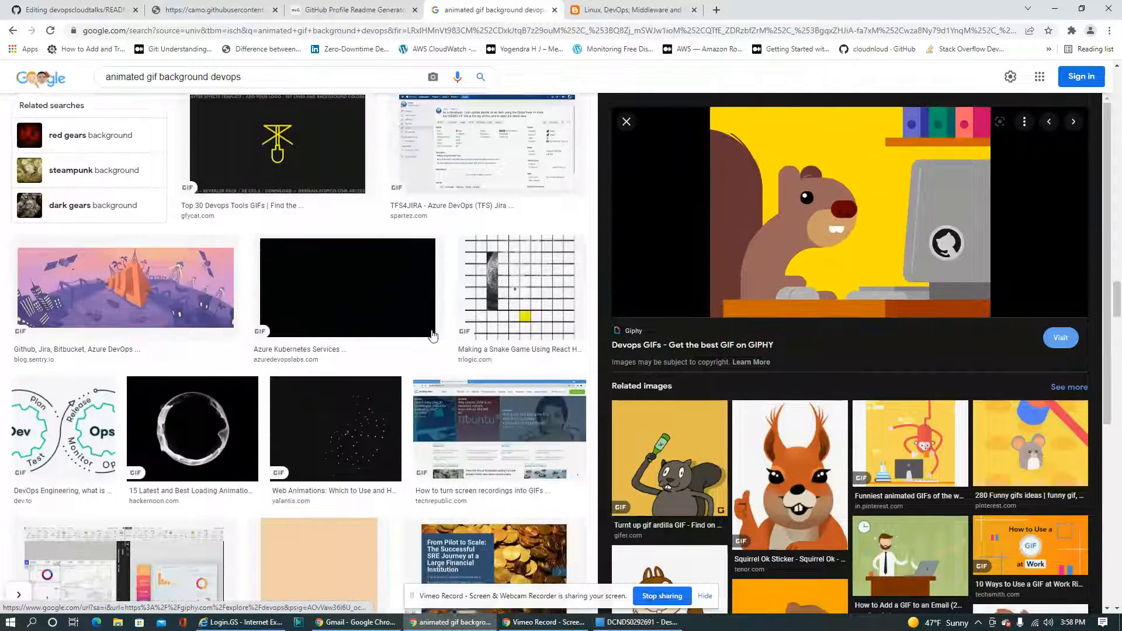
scroll(433, 334, "down", 12)
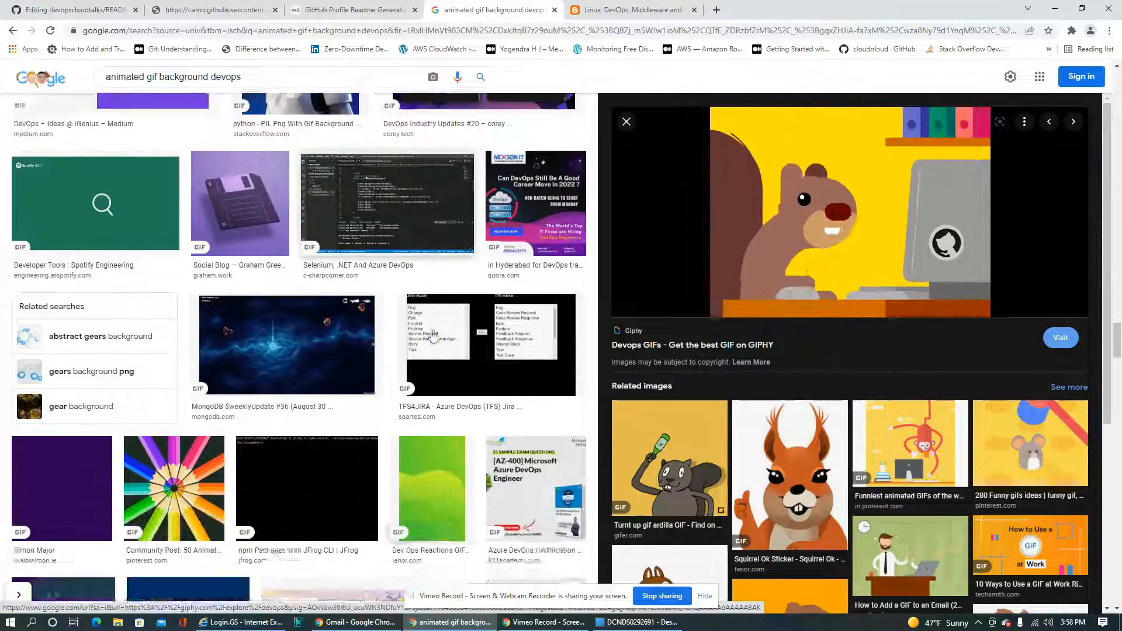
scroll(432, 334, "down", 15)
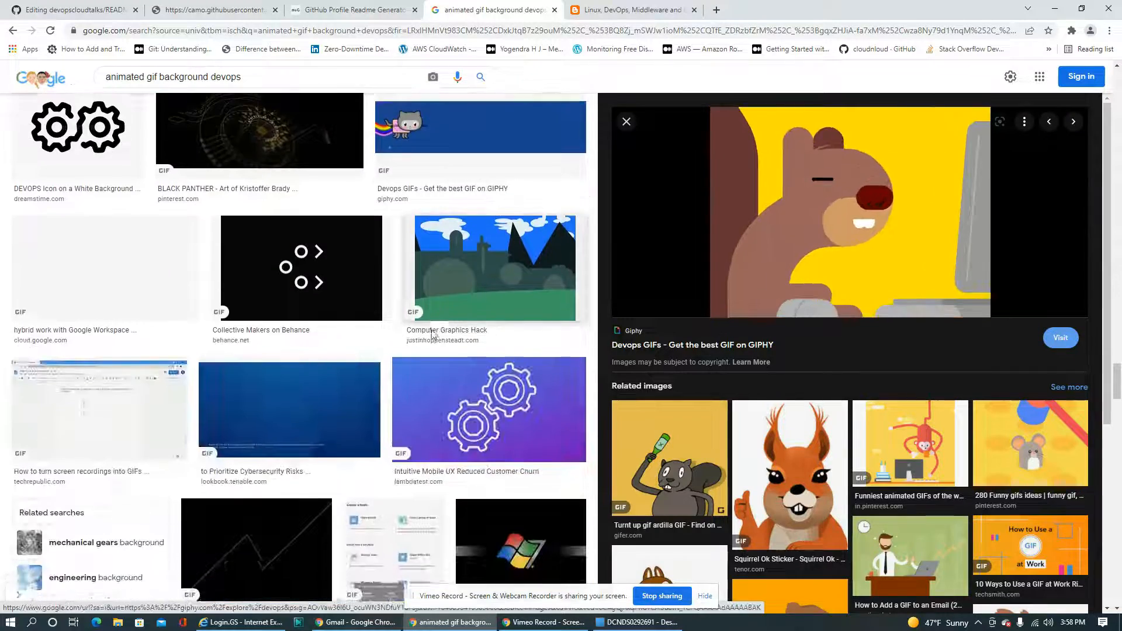
scroll(432, 334, "down", 5)
scroll(432, 334, "down", 8)
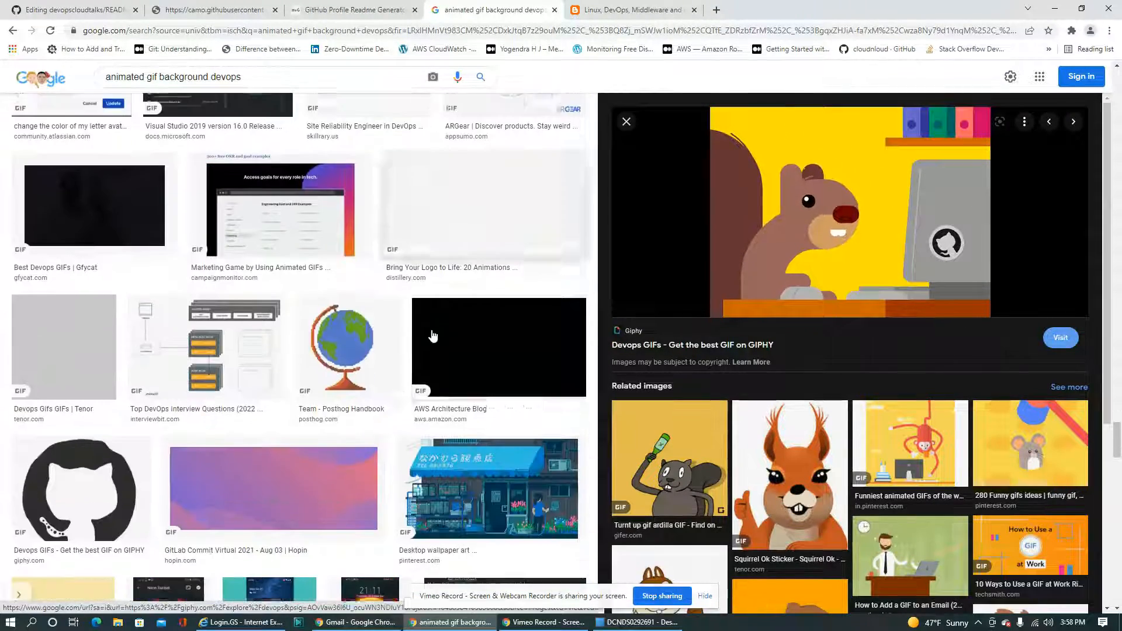
scroll(432, 334, "down", 10)
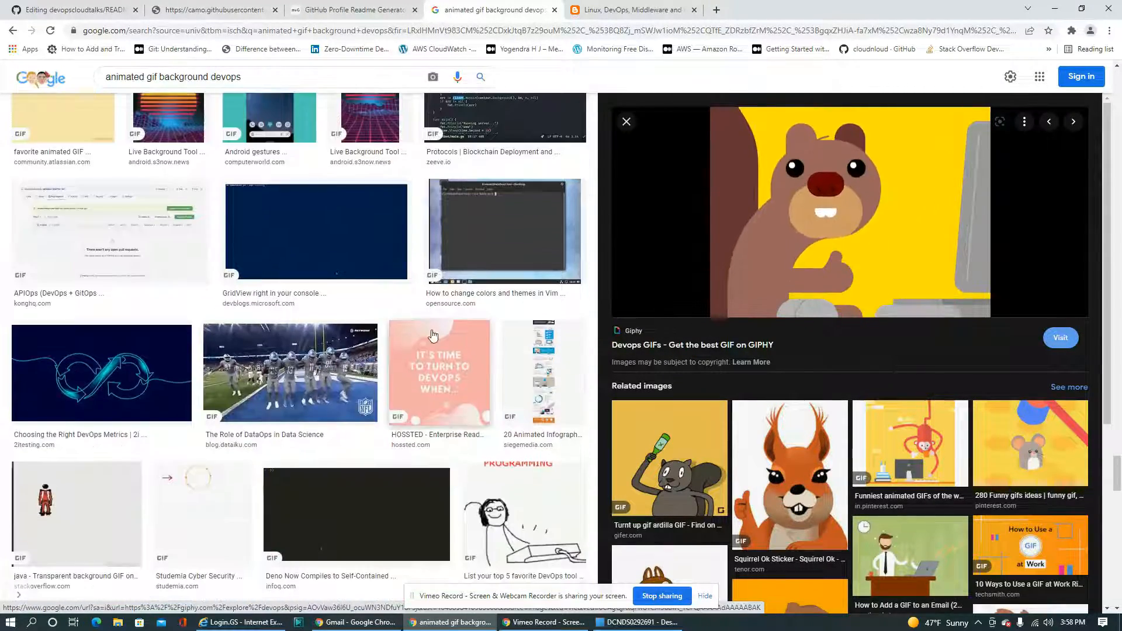
scroll(433, 334, "down", 5)
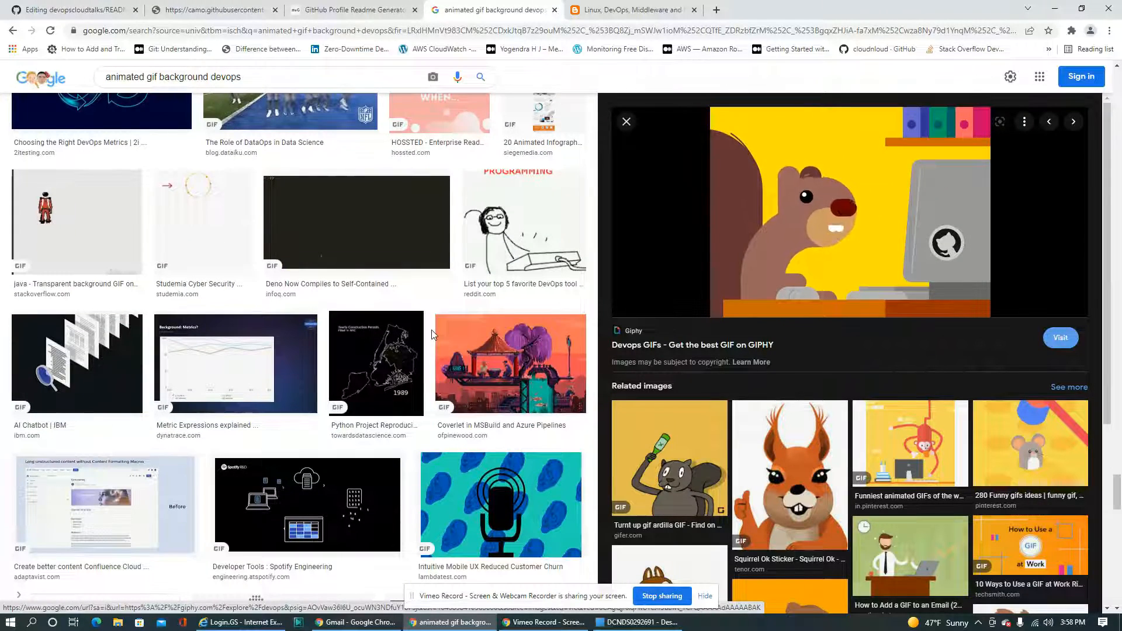
scroll(432, 335, "down", 1)
scroll(432, 334, "up", 6)
Rerun the image search for "animated gif background devops" and check the source page of the DEV Community rocket GIF
left_click(262, 78)
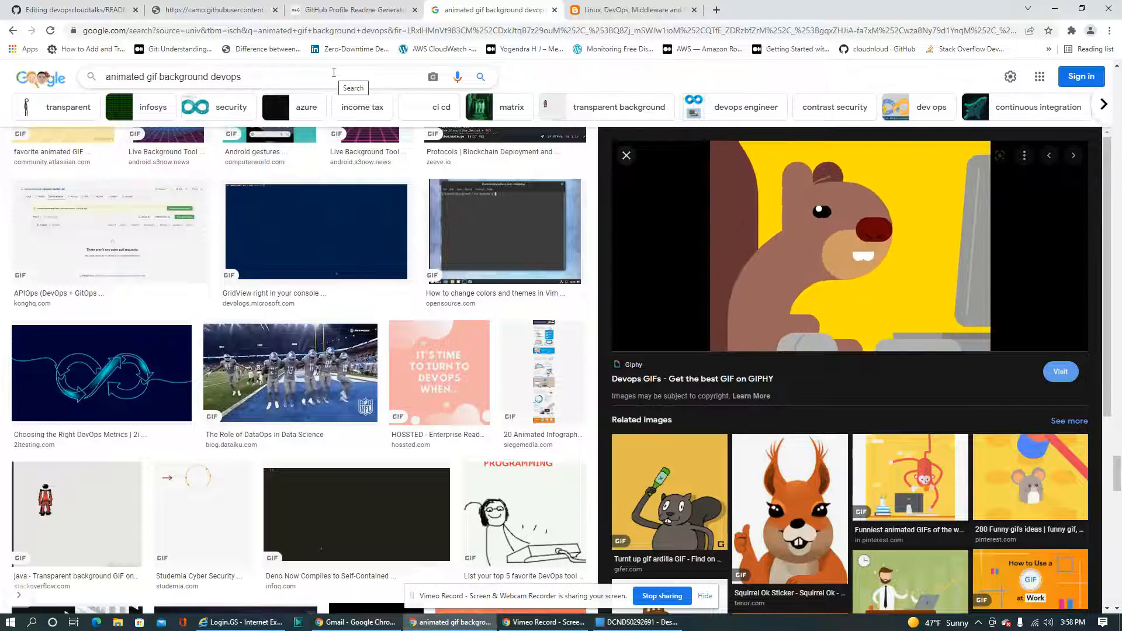
key("Return")
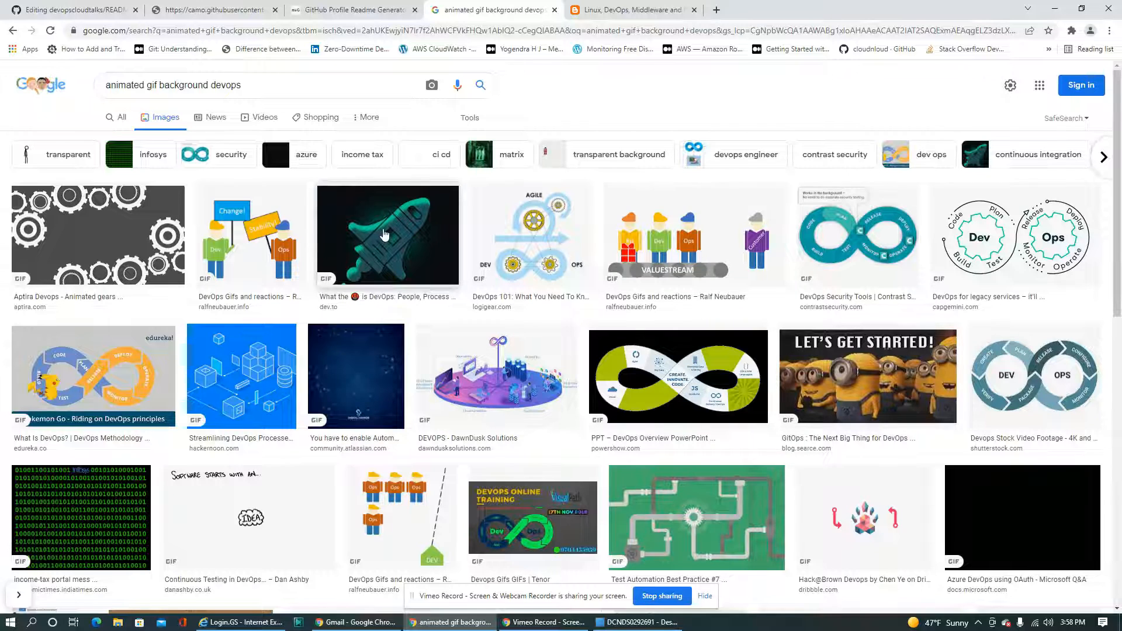
left_click(385, 234)
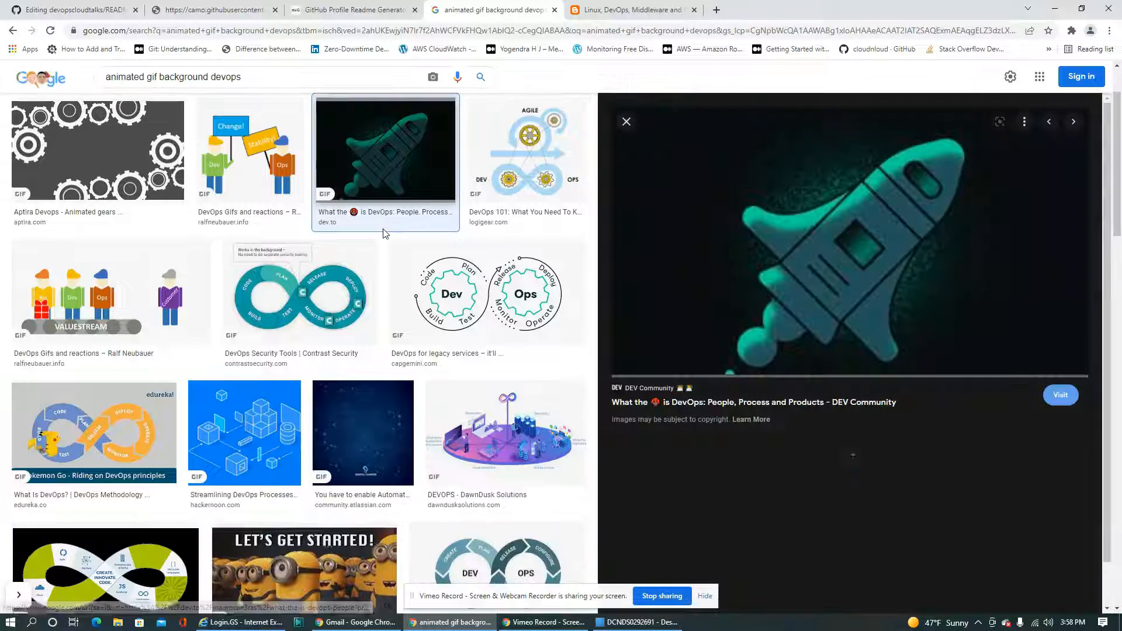
left_click(846, 253)
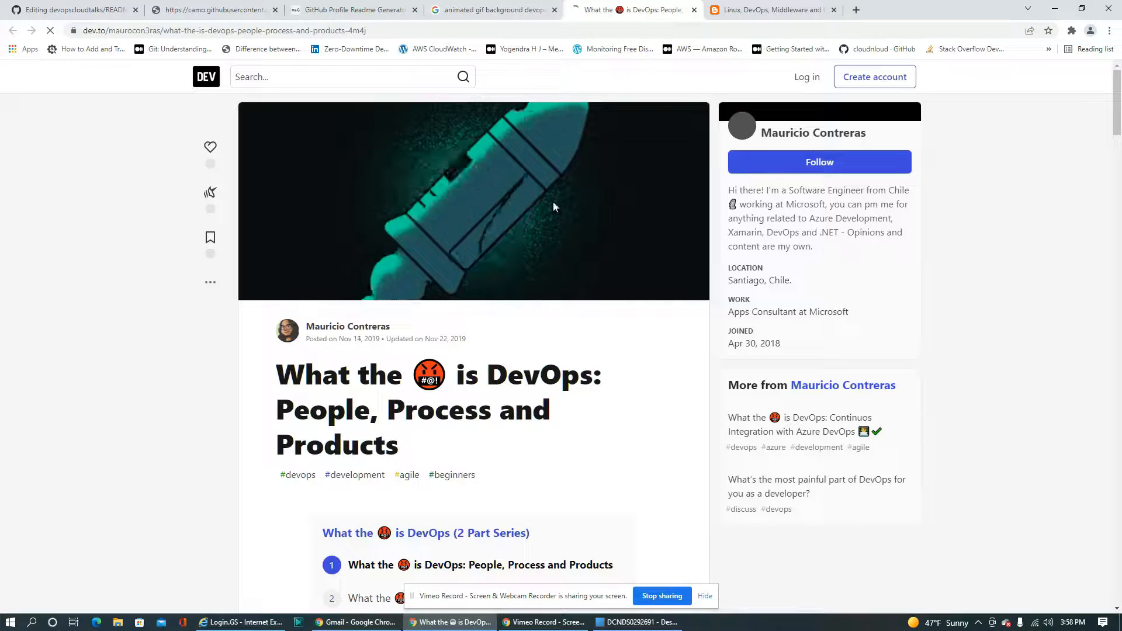
right_click(486, 207)
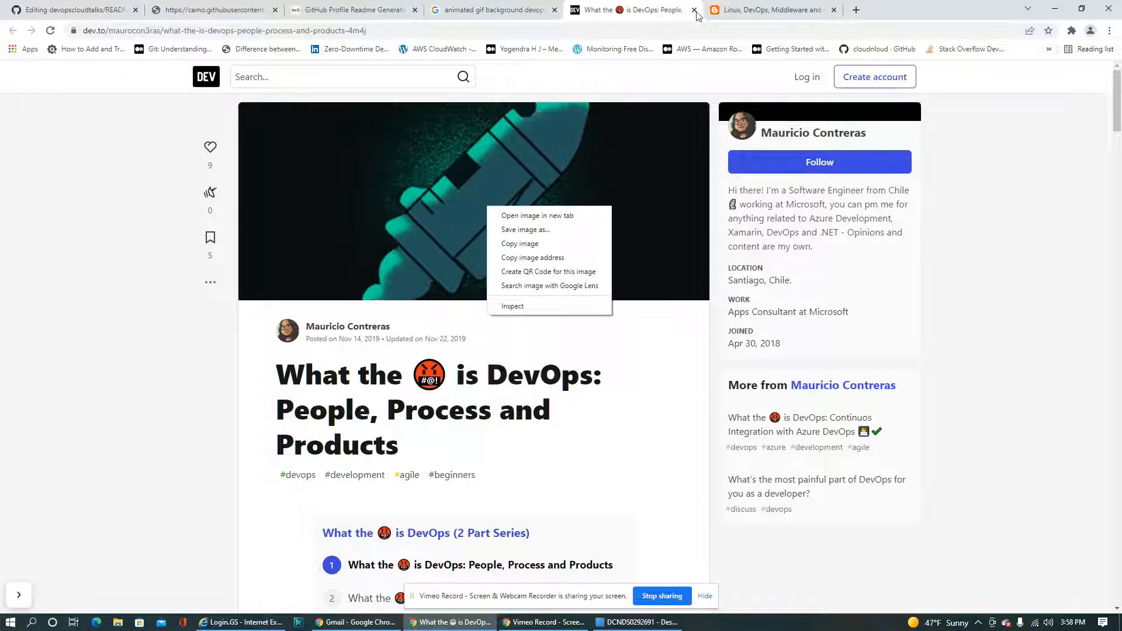
key("ctrl+w")
Preview the Spotify Engineering infrastructure GIF and copy the image address of the related DevOps engineer animation from Dribbble
scroll(506, 391, "down", 10)
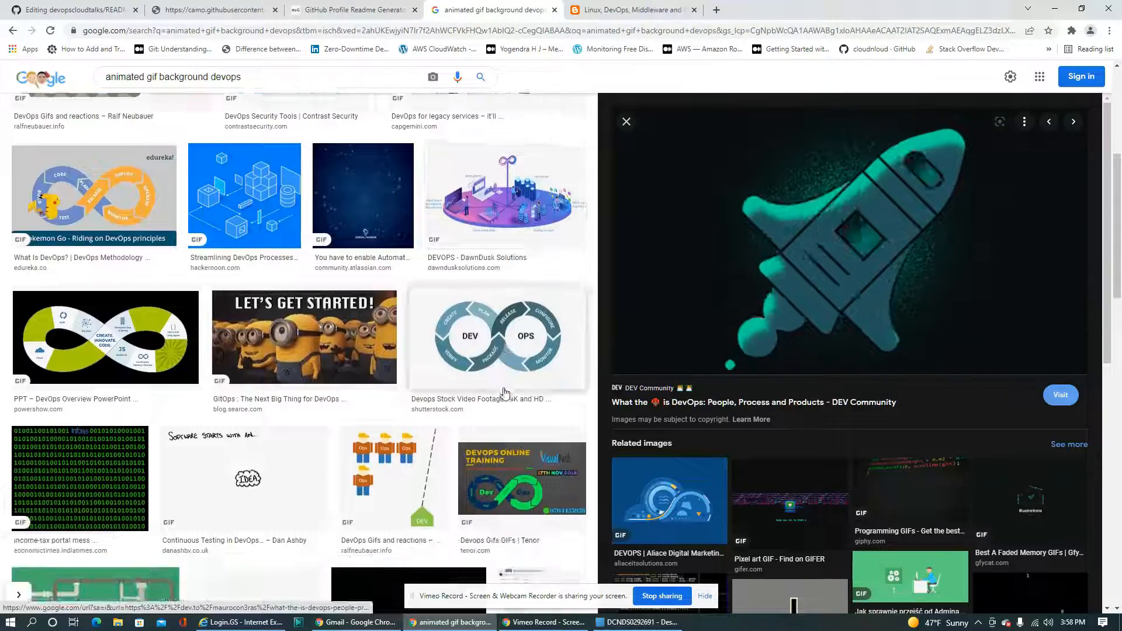
scroll(506, 392, "down", 4)
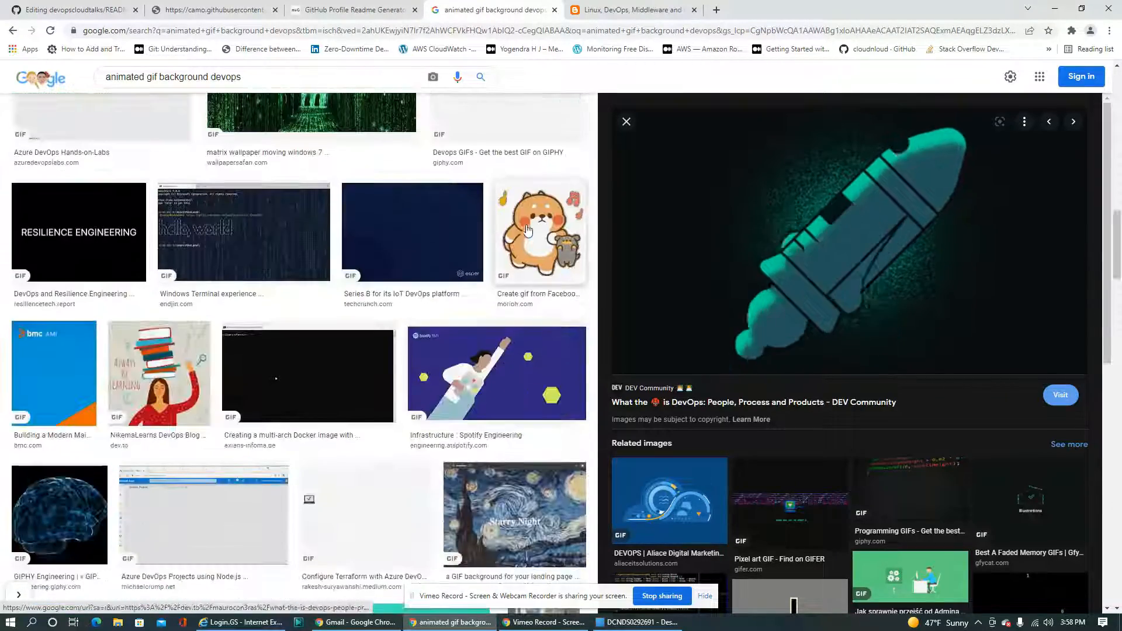
scroll(516, 362, "down", 4)
scroll(516, 362, "up", 3)
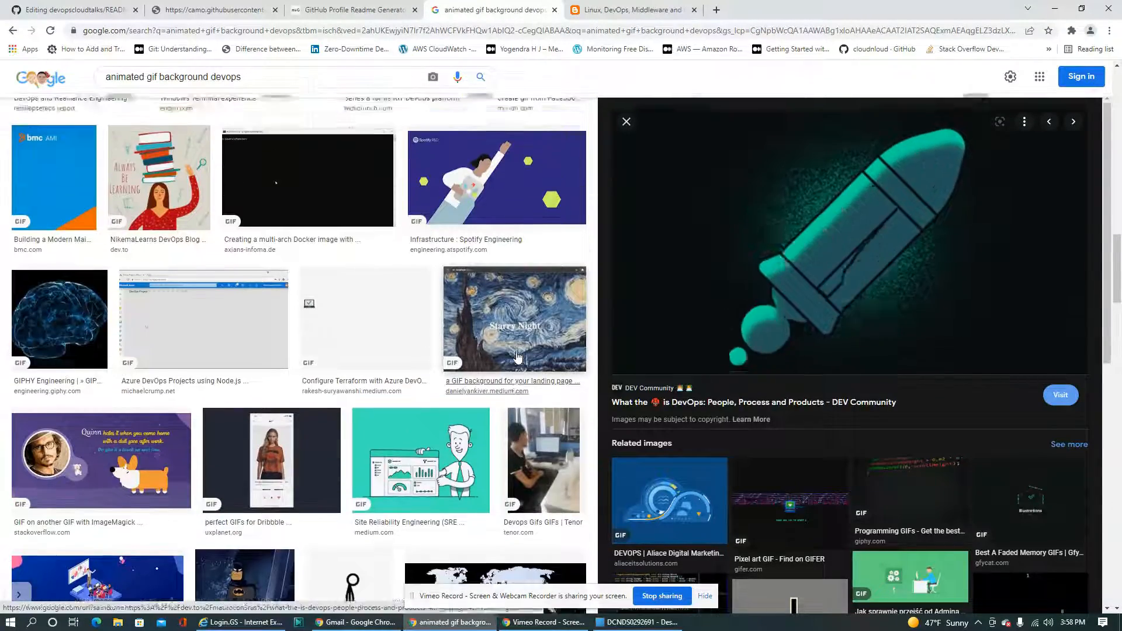
left_click(493, 245)
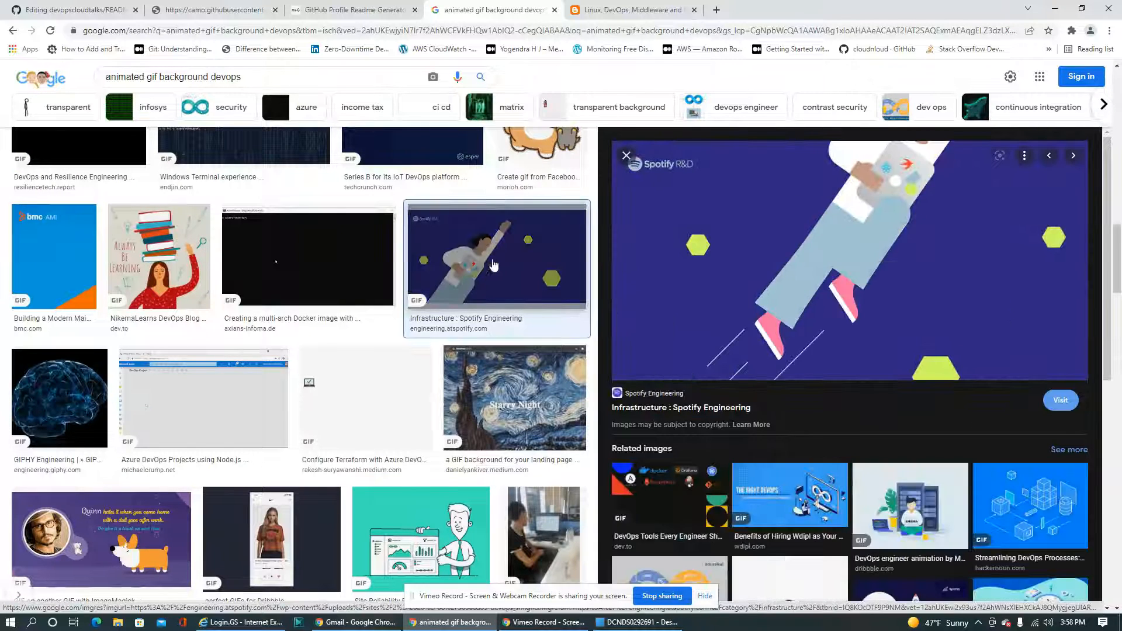
left_click(917, 501)
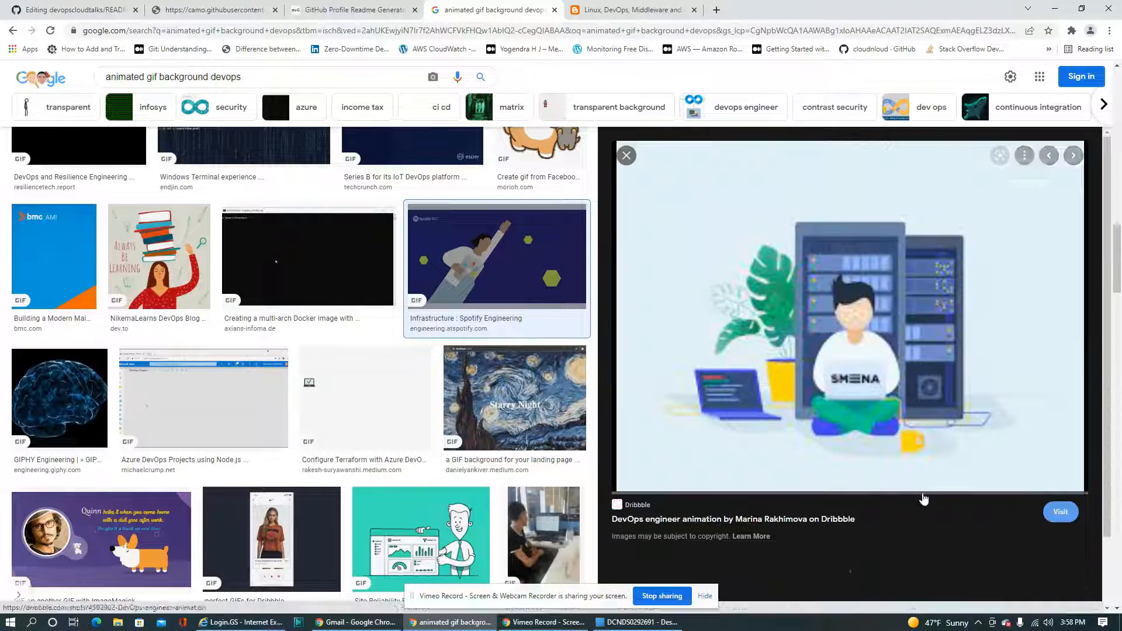
right_click(849, 303)
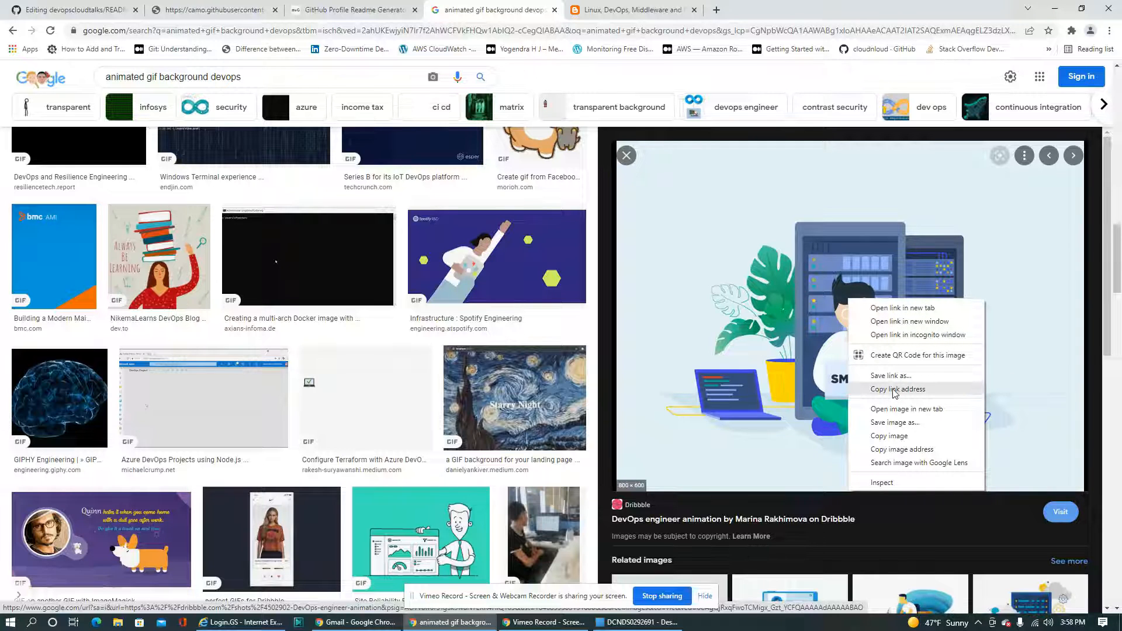
left_click(901, 450)
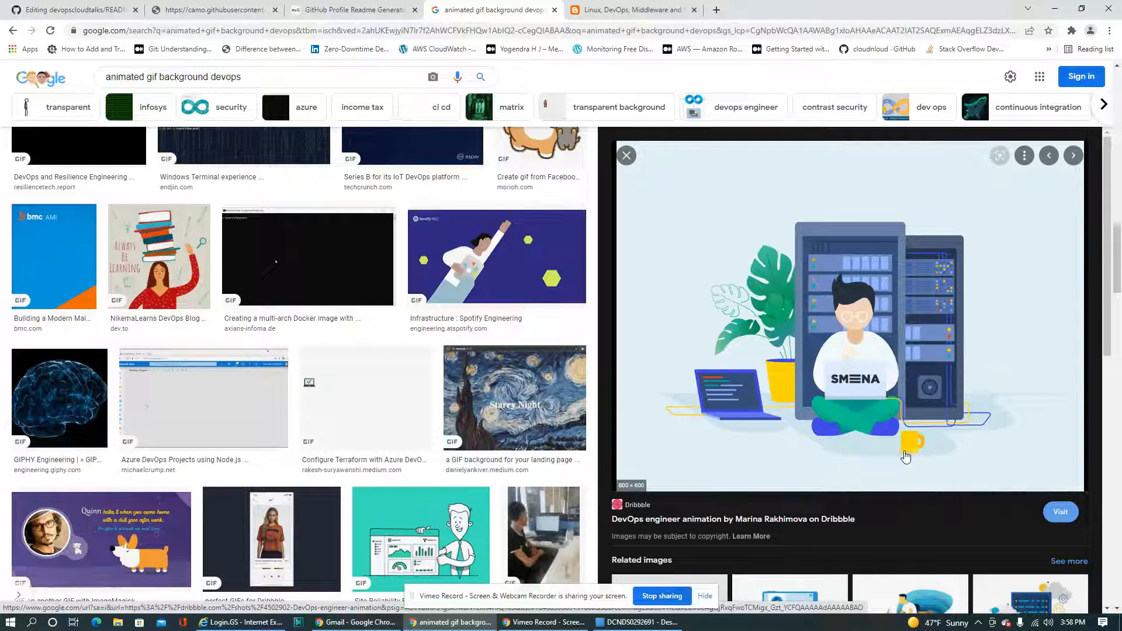
Remove the width="40" and height="40" attributes from the img tag on line 3 of README.md
left_click(76, 10)
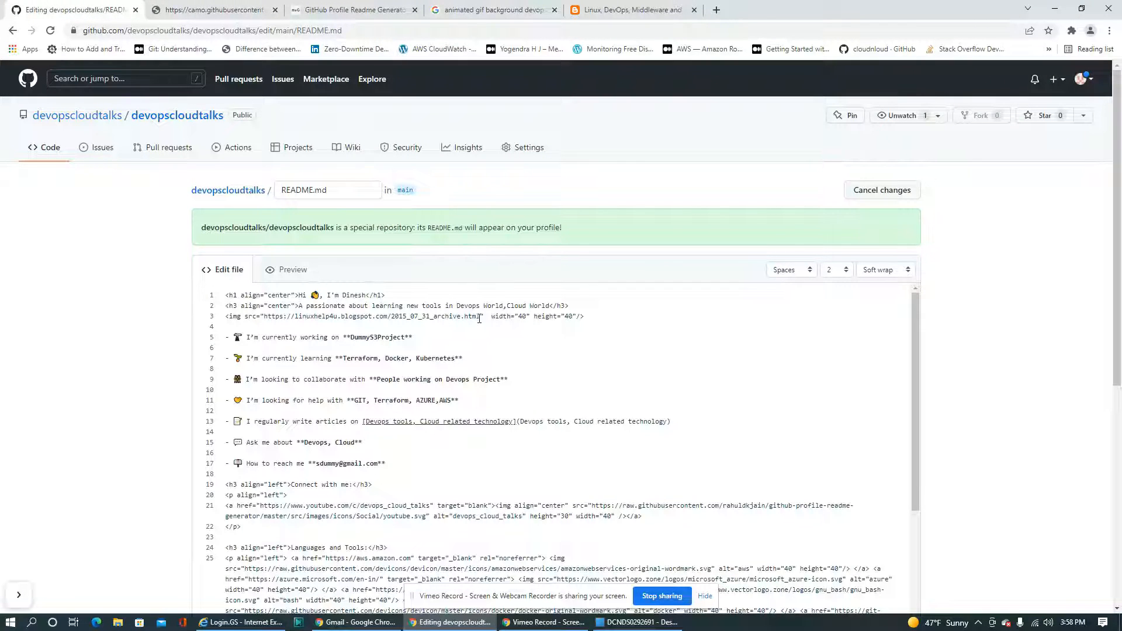
left_click_drag(493, 316, 577, 316)
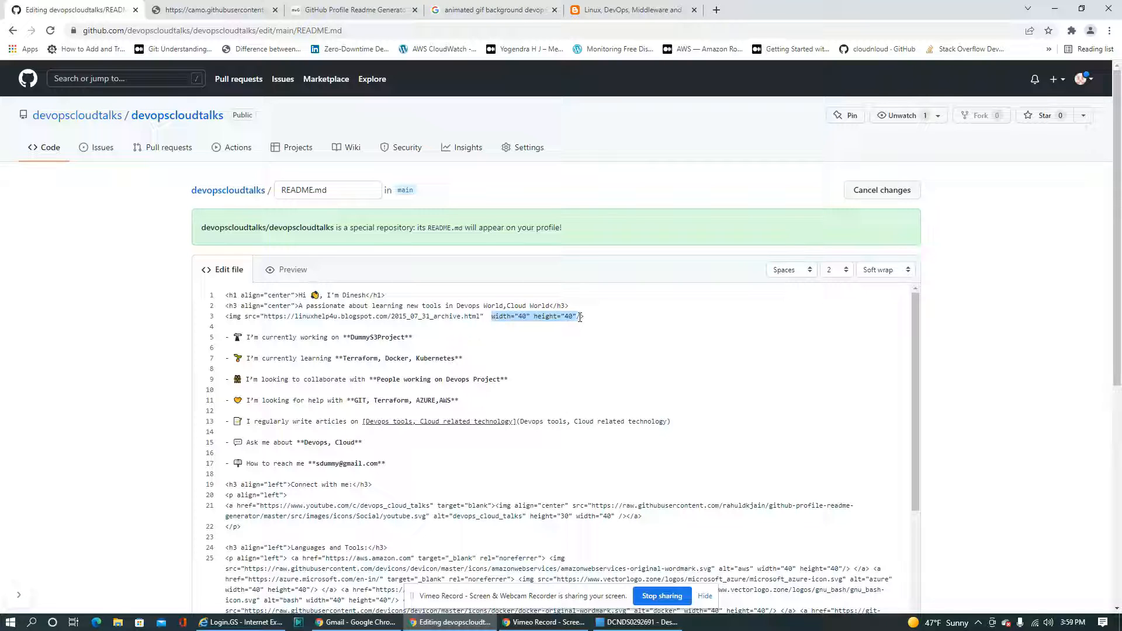
key("BackSpace")
key("BackSpace")
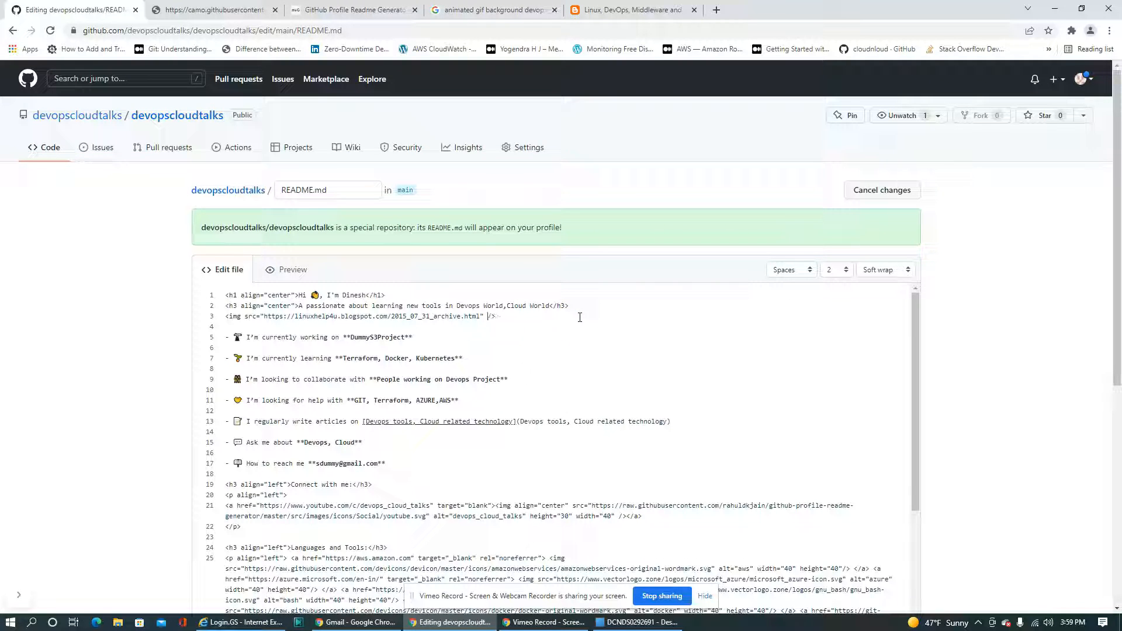
Replace the image source URL on line 3 with the copied Dribbble GIF address and commit the README.md changes
left_click_drag(480, 318, 264, 312)
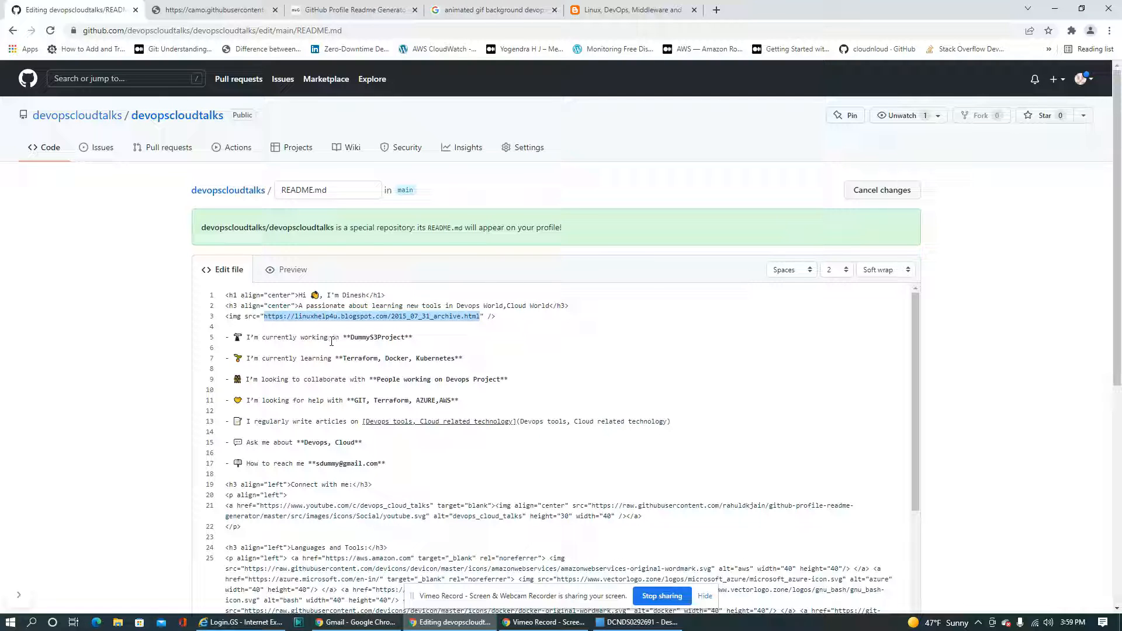
key("ctrl+v")
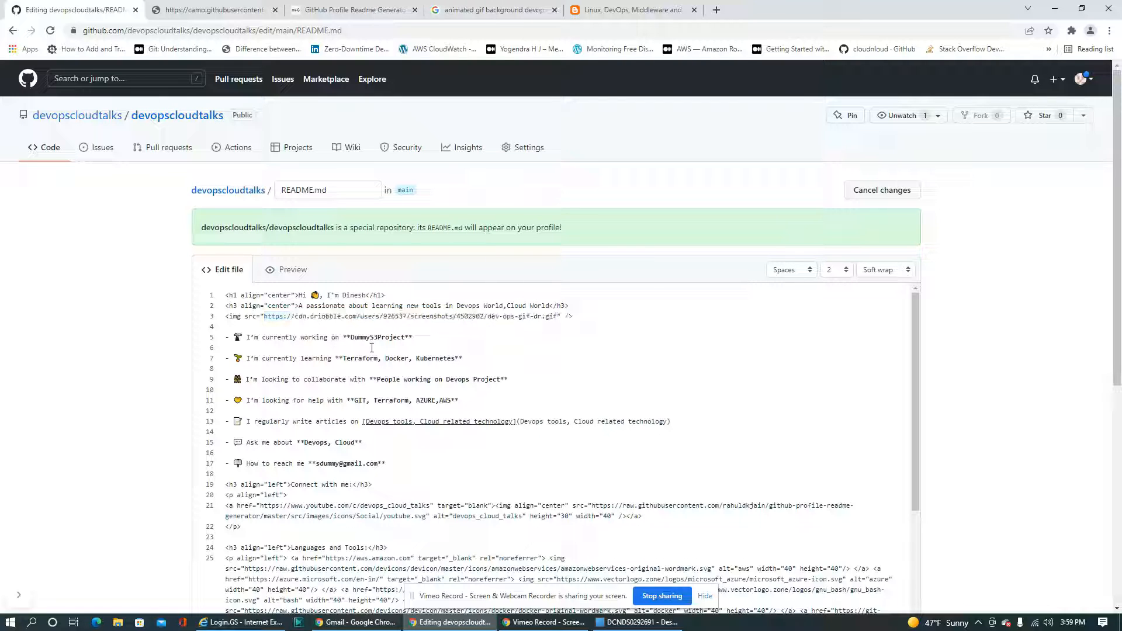
scroll(723, 463, "down", 10)
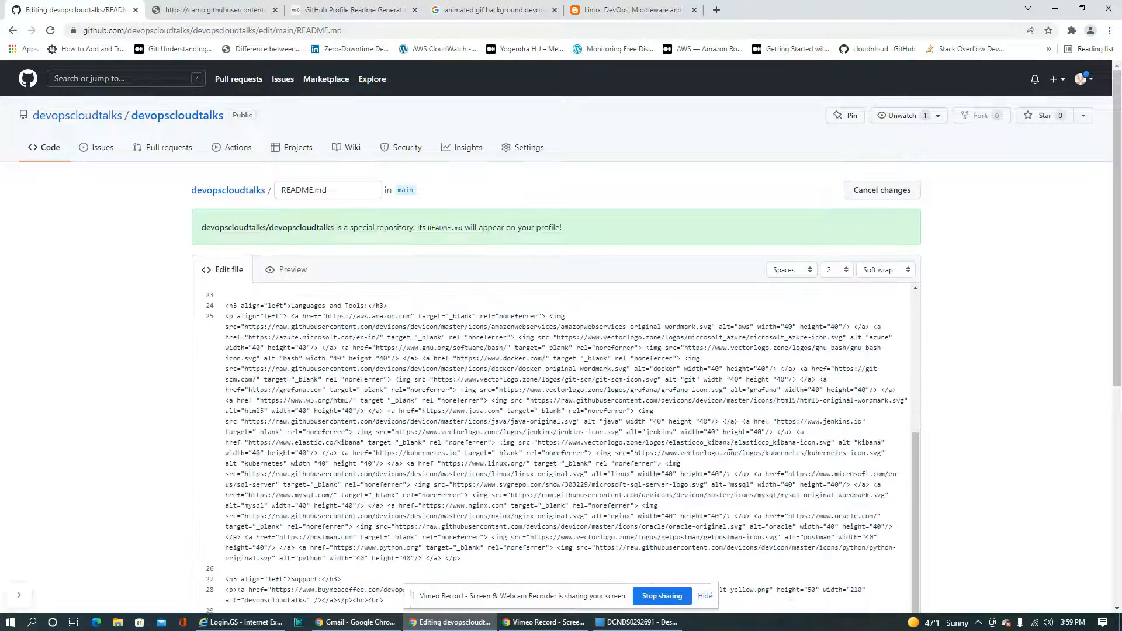
left_click(290, 490)
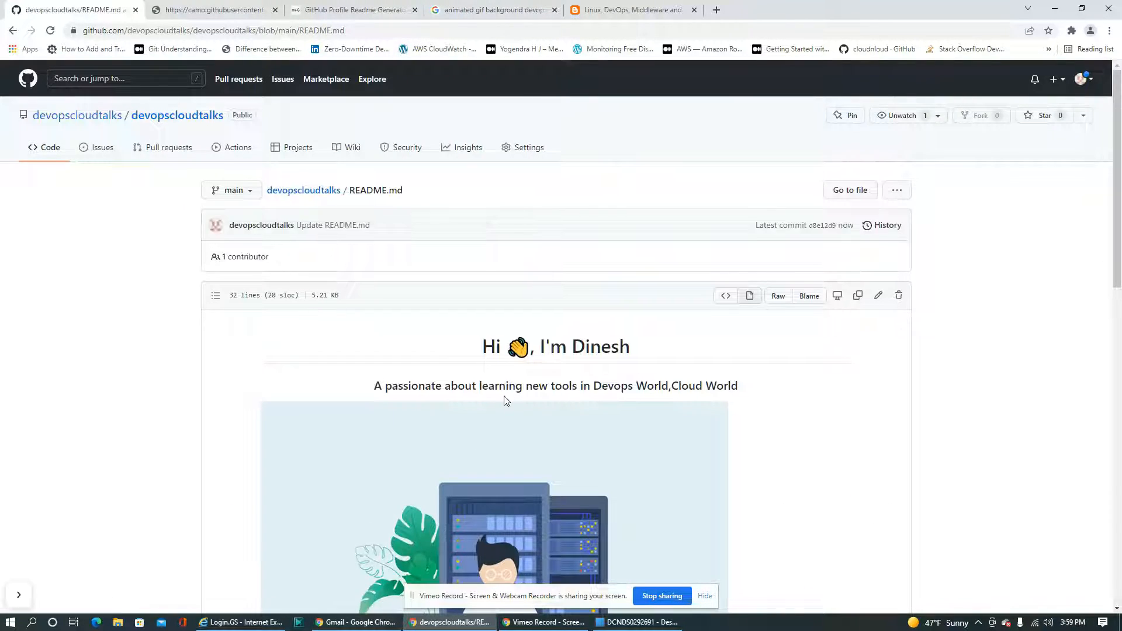
Review the GIF's size and position below the tagline in the rendered README, along with the profile bullet list
scroll(506, 401, "down", 5)
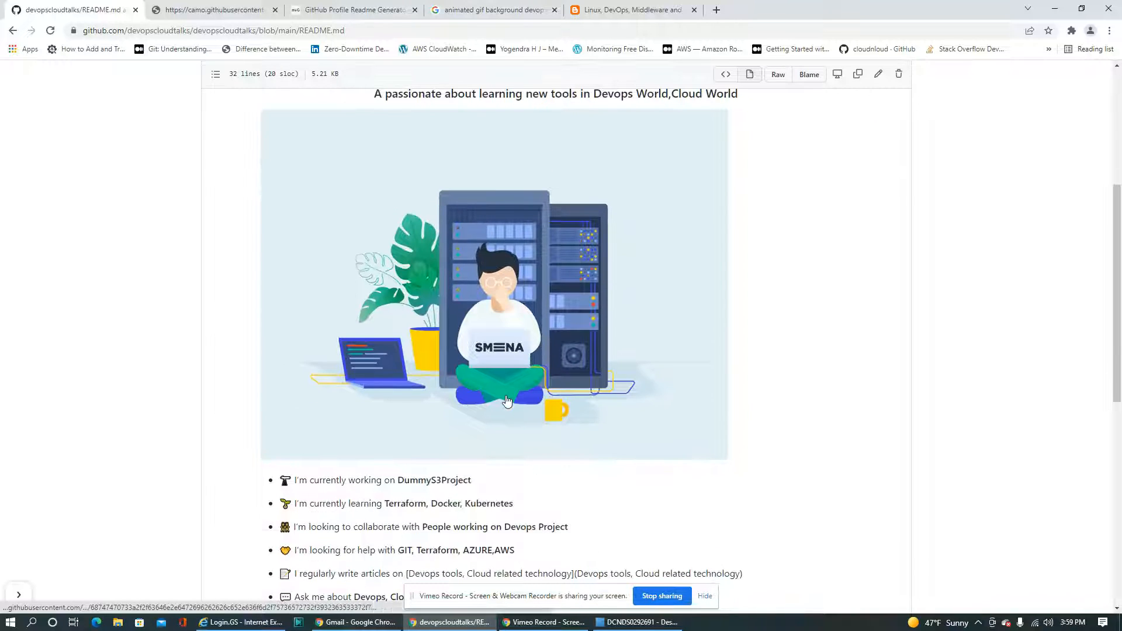
scroll(514, 401, "up", 3)
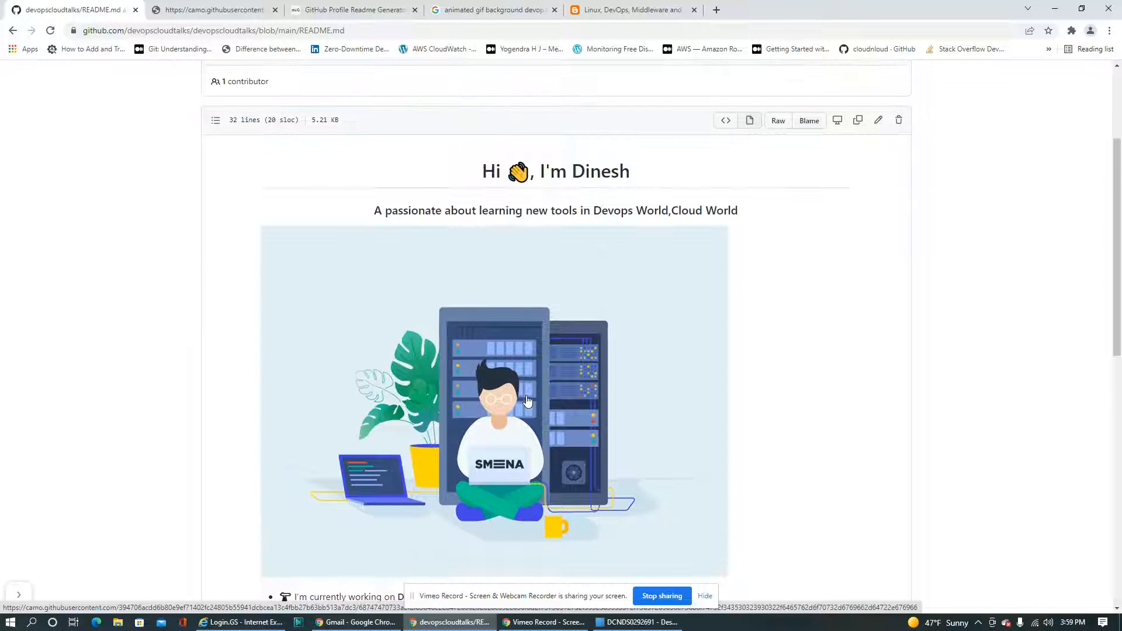
scroll(527, 401, "down", 3)
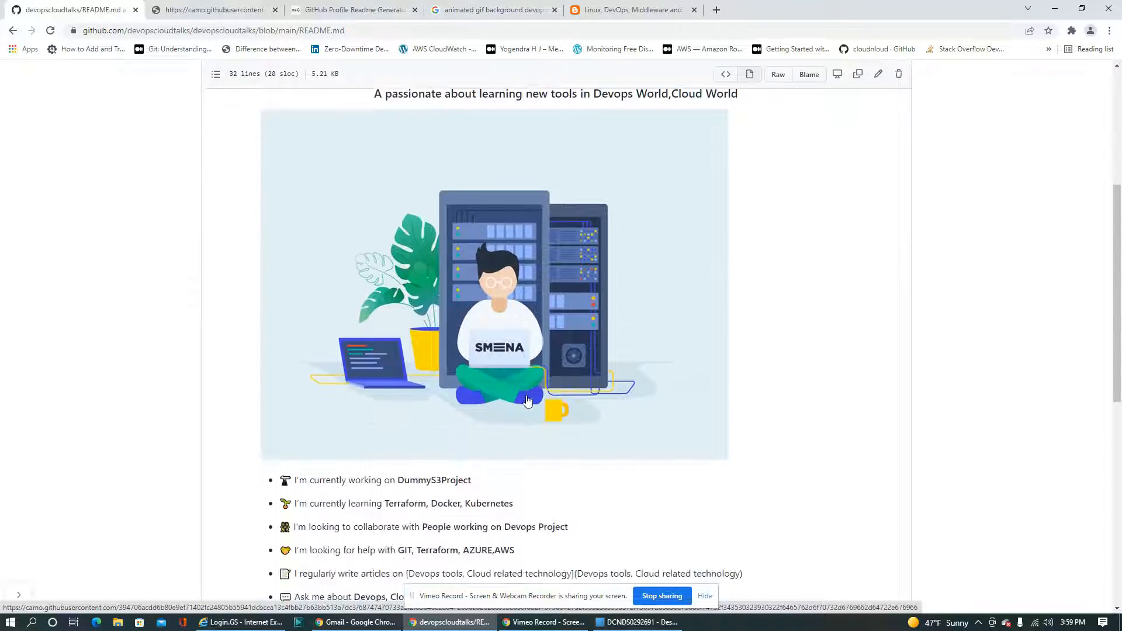
scroll(526, 401, "up", 2)
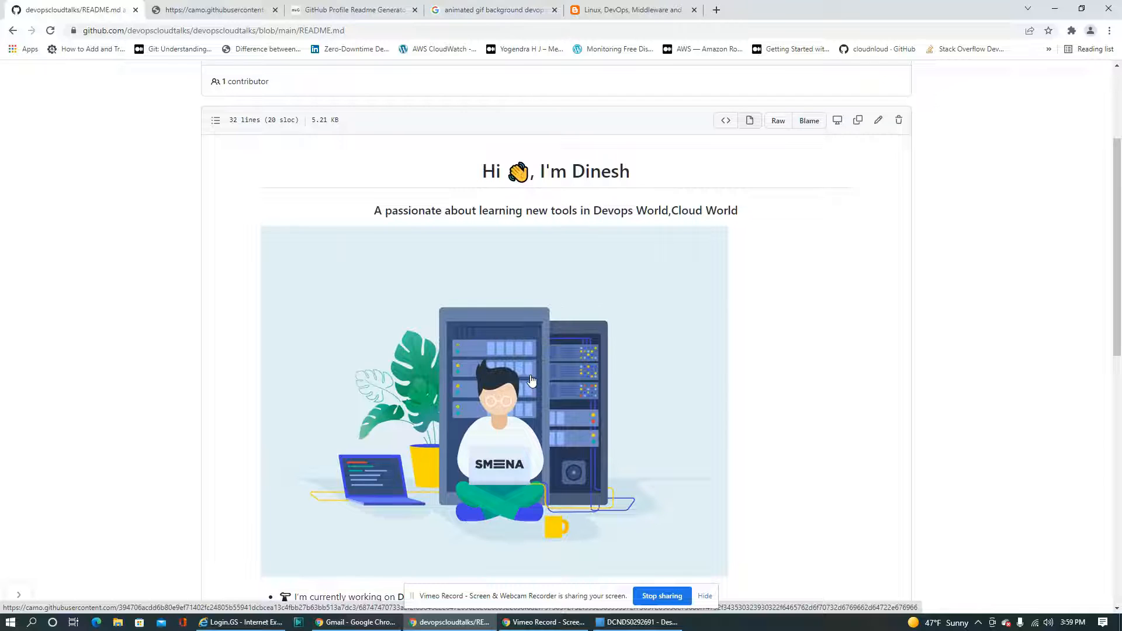
scroll(532, 375, "down", 6)
scroll(532, 375, "up", 3)
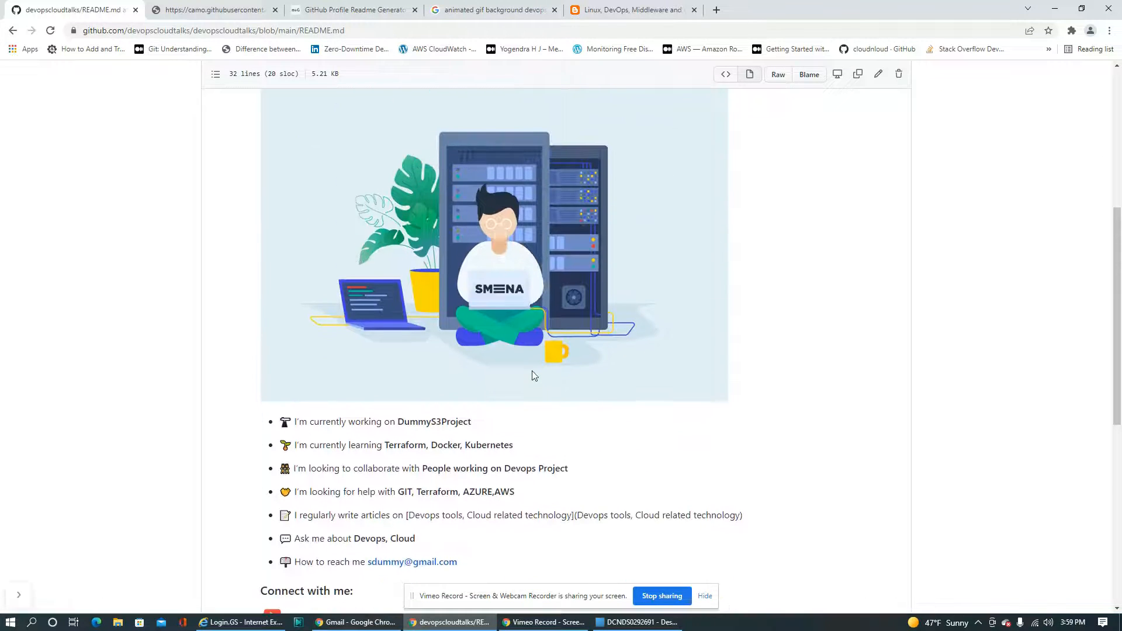
Test the YouTube link under Connect with me in the rendered README and return to the README.md page
scroll(533, 377, "down", 3)
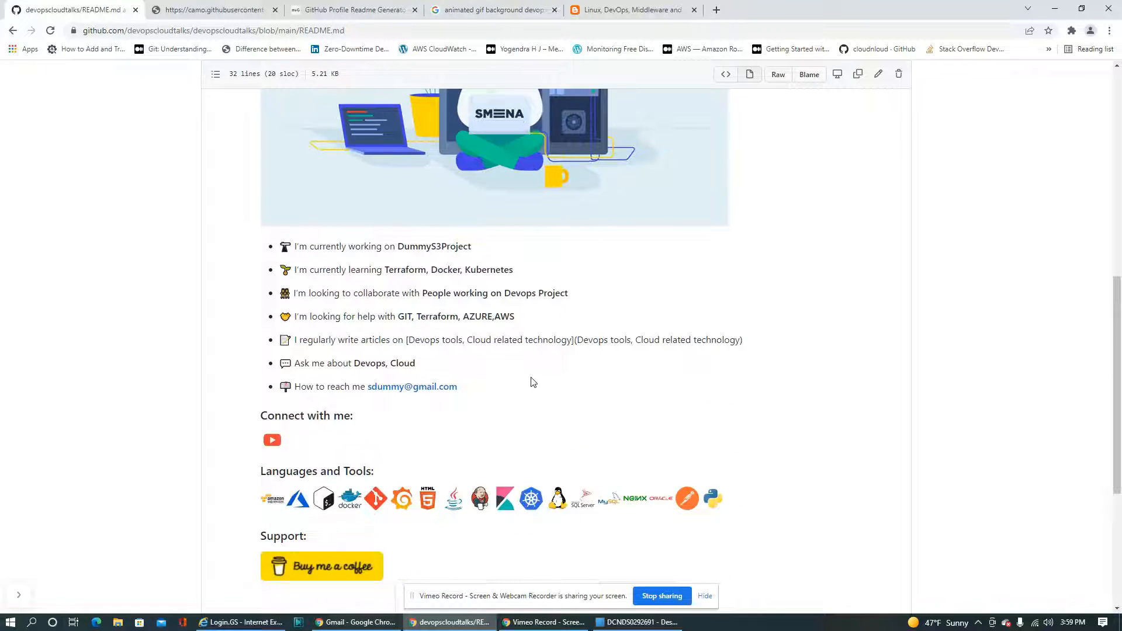
scroll(533, 382, "down", 4)
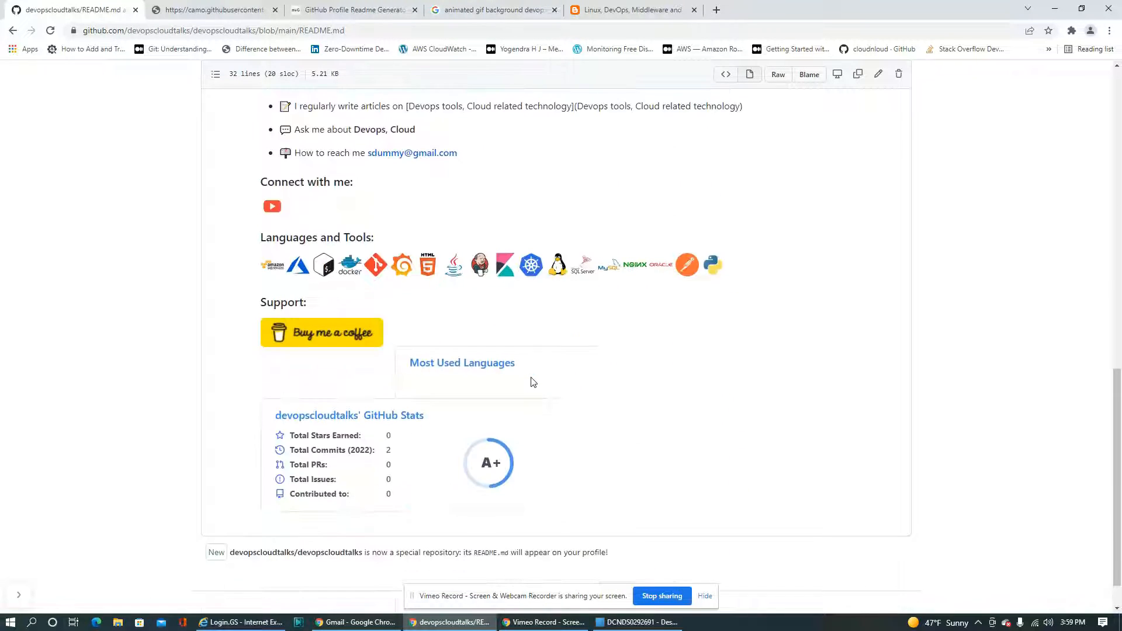
left_click(271, 207)
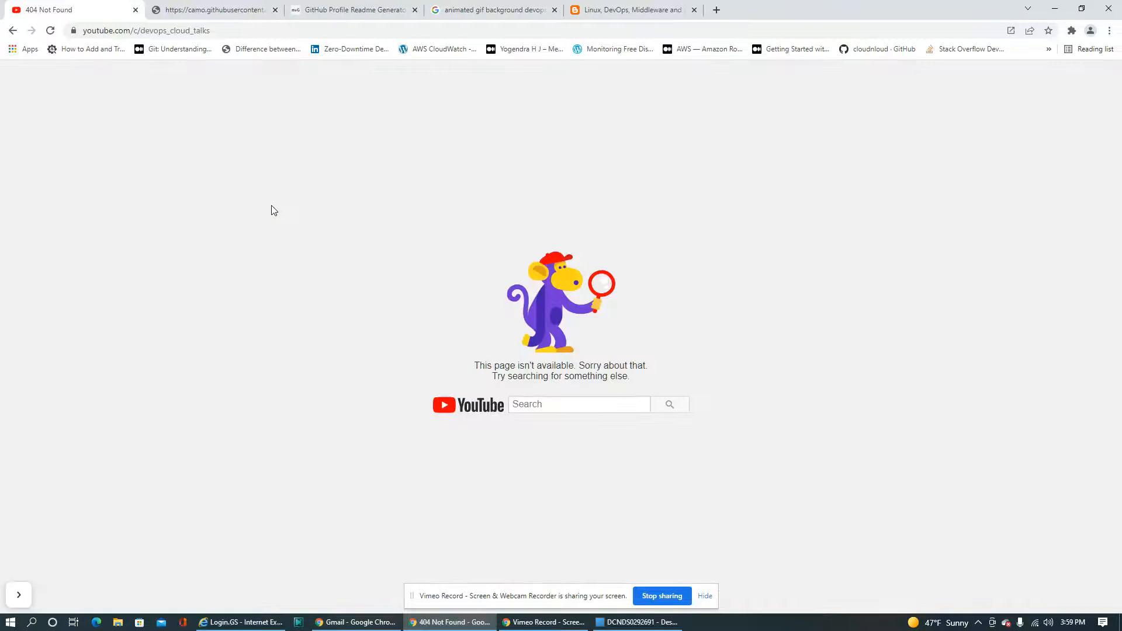
left_click(11, 31)
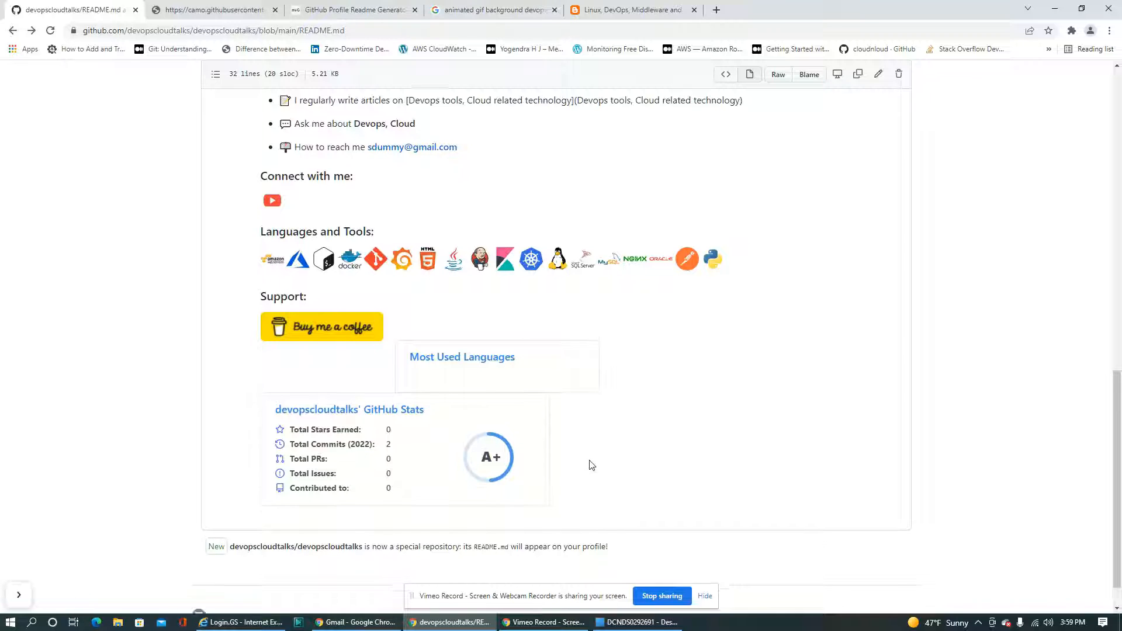
Review the whole rendered README, from the greeting and GIF through the tools icons and support link to the GitHub stats
scroll(591, 465, "down", 1)
scroll(592, 465, "up", 10)
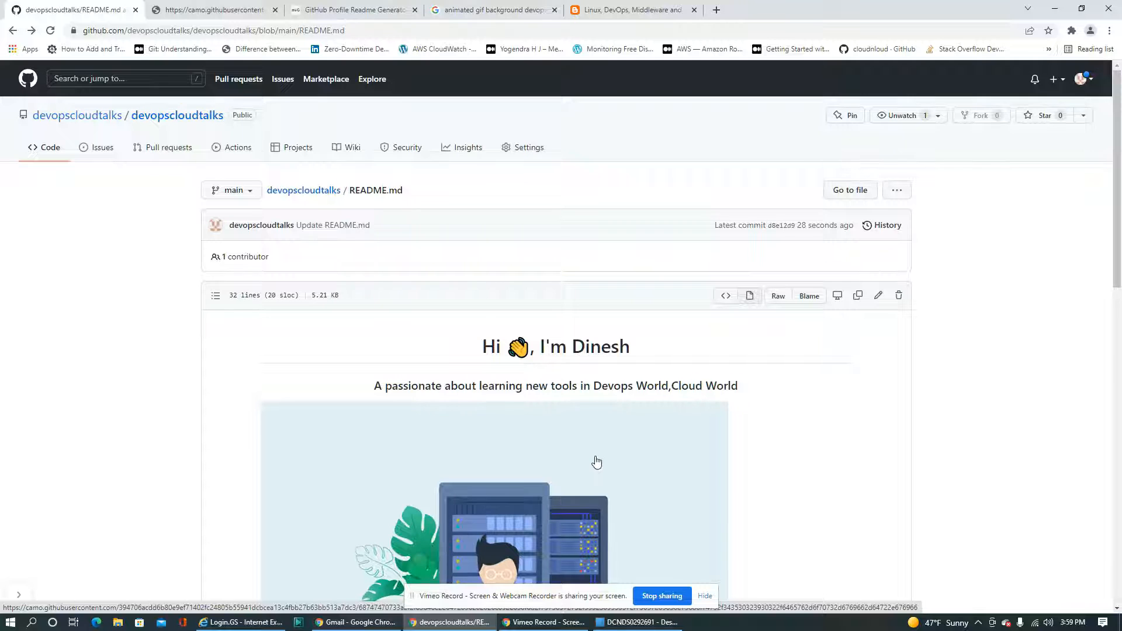
scroll(590, 459, "down", 8)
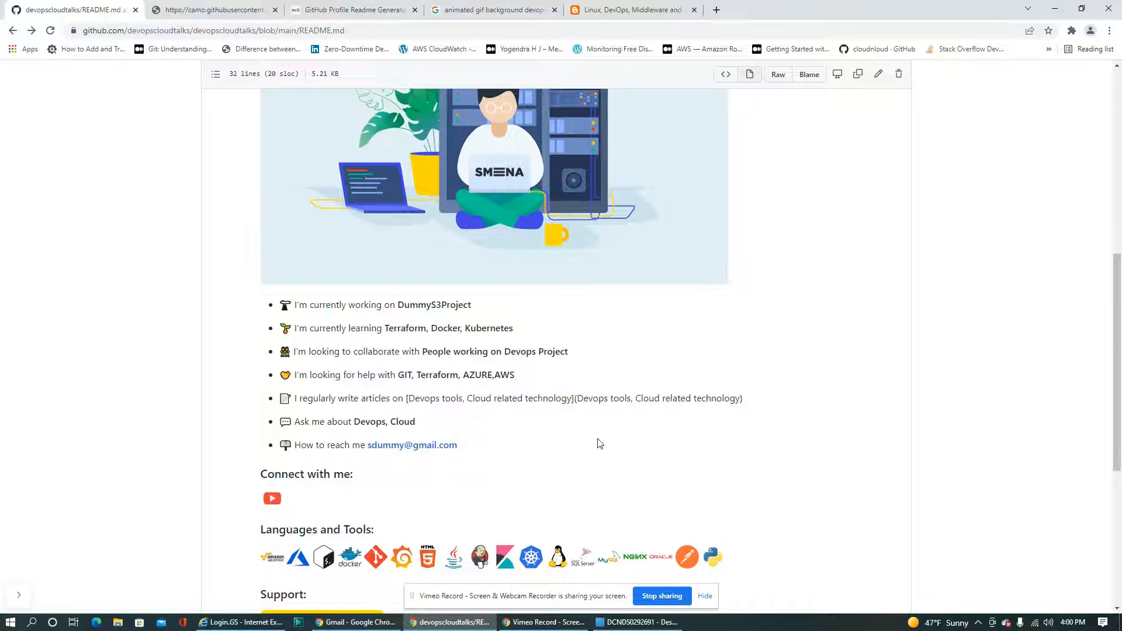
scroll(598, 442, "down", 5)
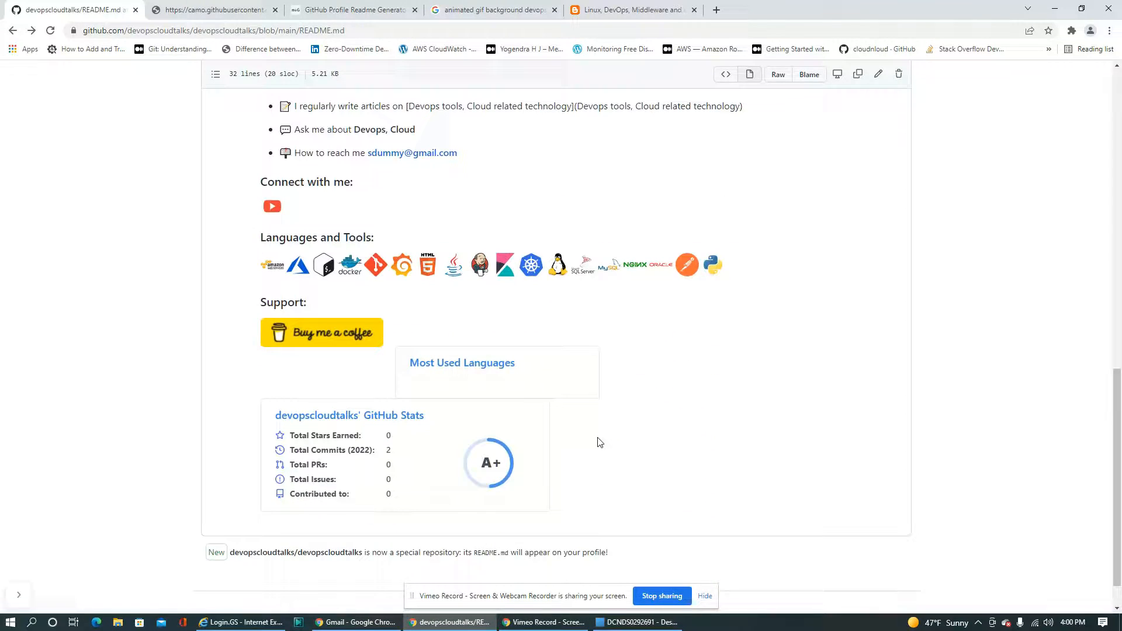